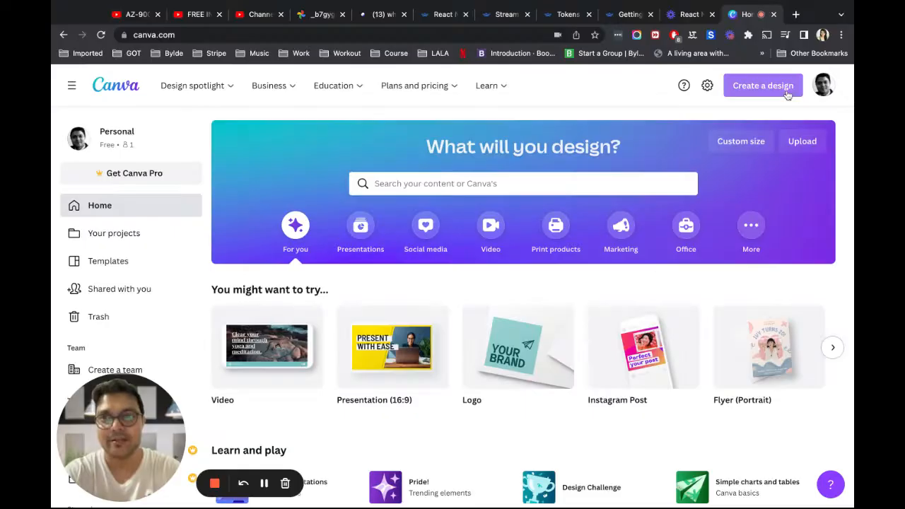
- Create a new blank video design and dismiss the page timing tip
left_click(785, 90)
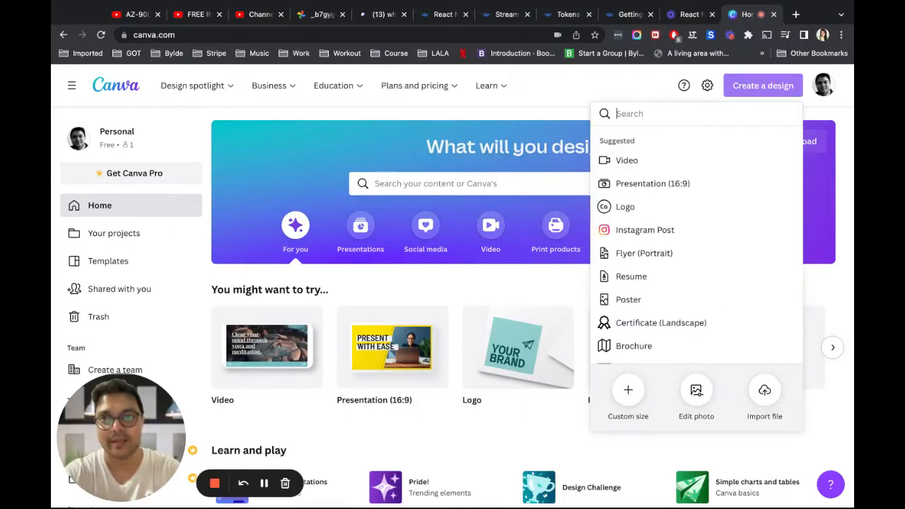
left_click(642, 160)
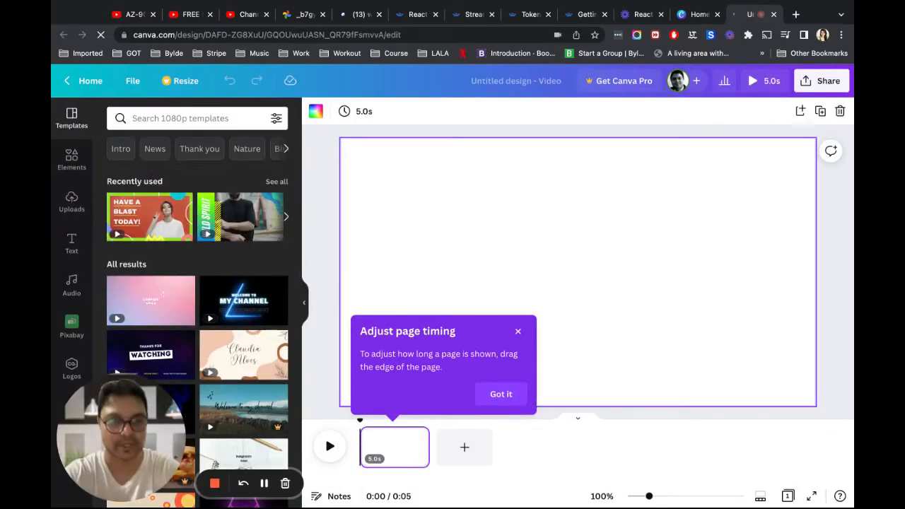
left_click(501, 396)
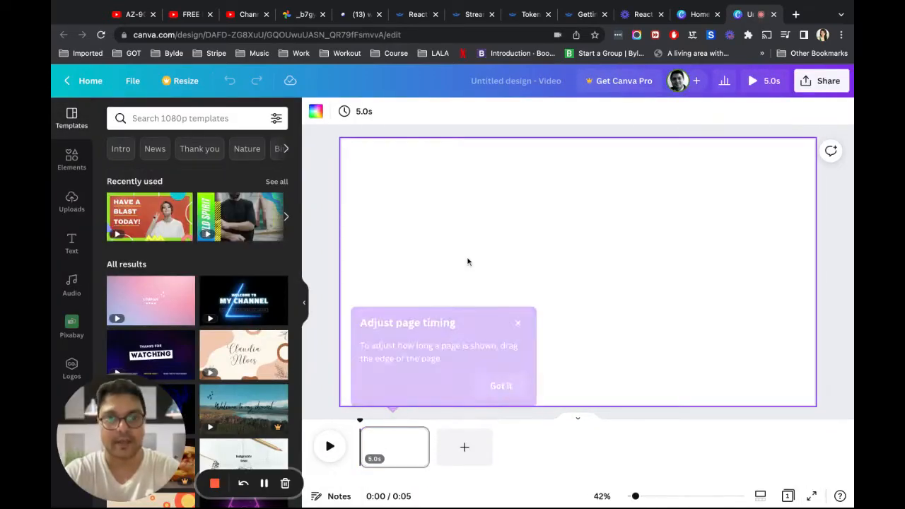
- Set the page's background colour to black
left_click(316, 112)
left_click(119, 319)
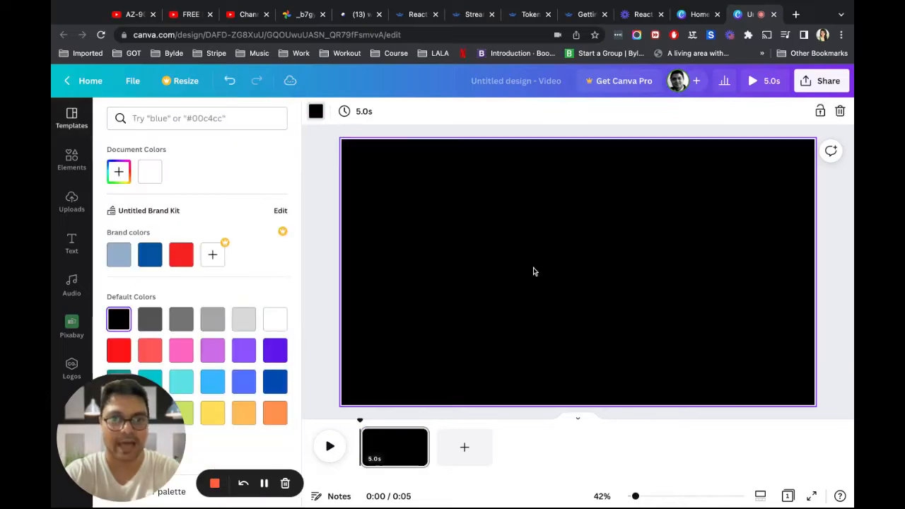
left_click(333, 254)
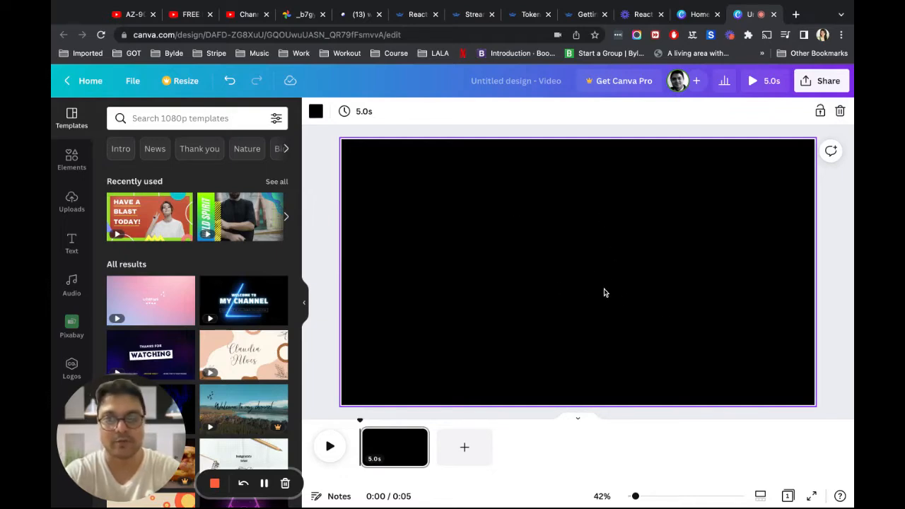
- Add a heading to the page that reads "NOT SPIDER MAN"
left_click(65, 244)
left_click(222, 185)
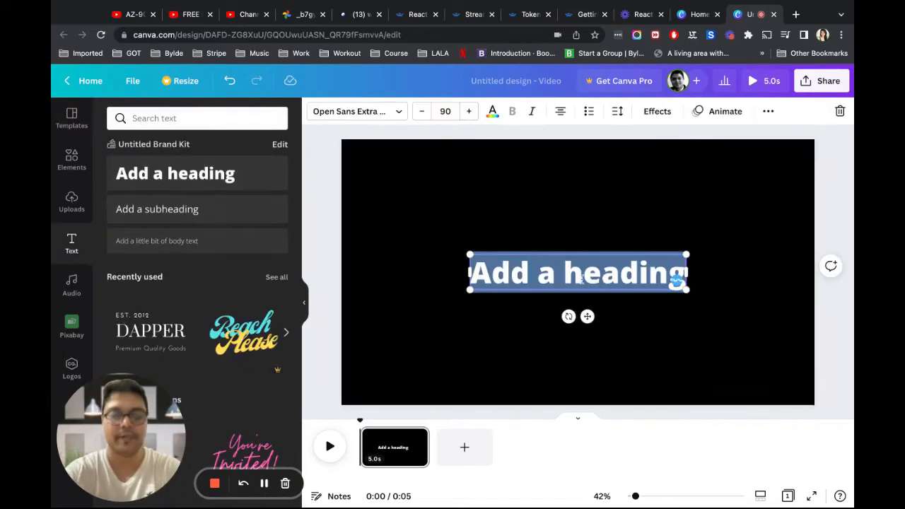
type("Not")
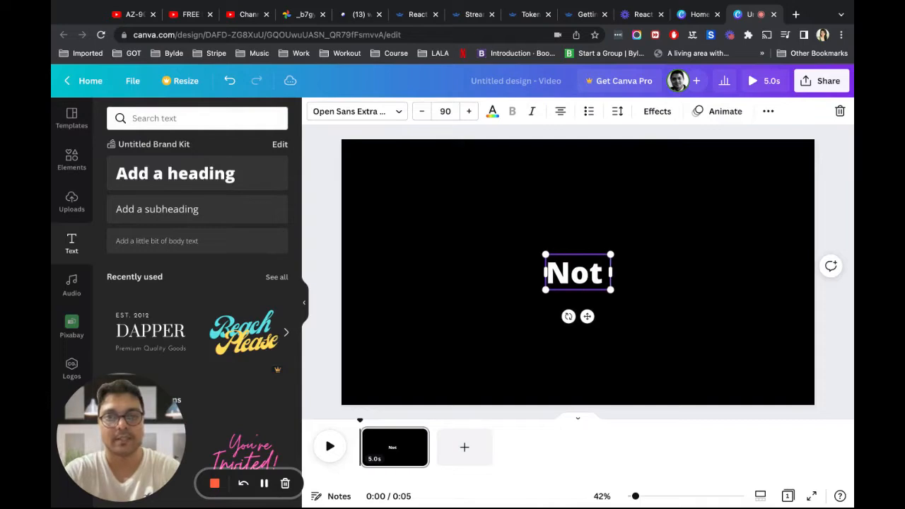
key("BackSpace")
key("BackSpace")
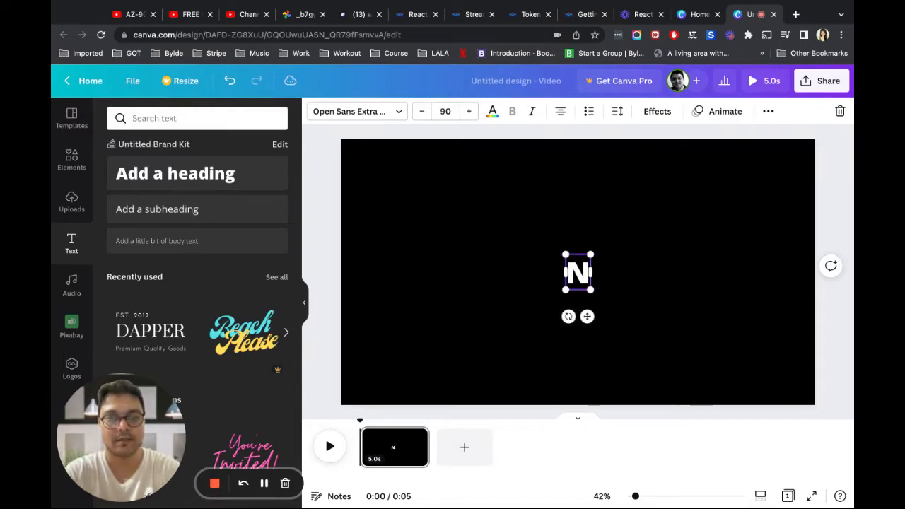
type("ot sp")
key("BackSpace")
key("BackSpace")
key("BackSpace")
key("BackSpace")
key("BackSpace")
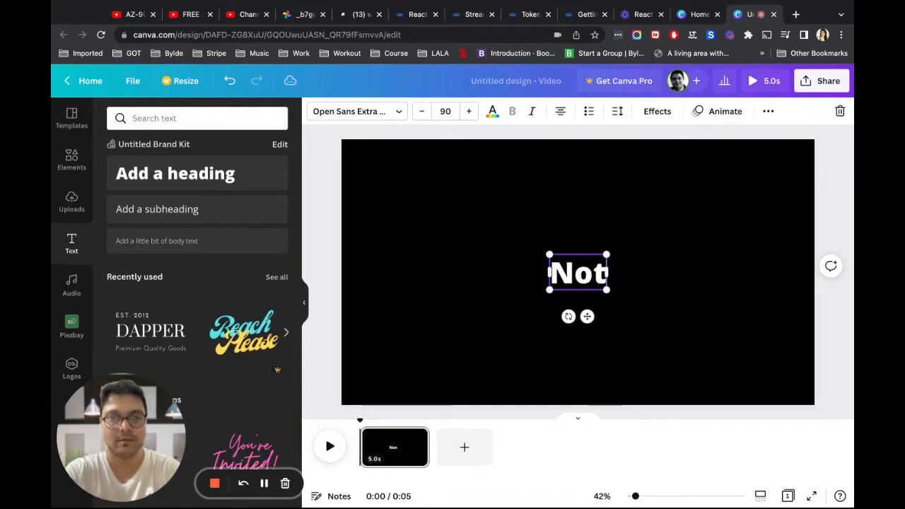
type("OT SPID")
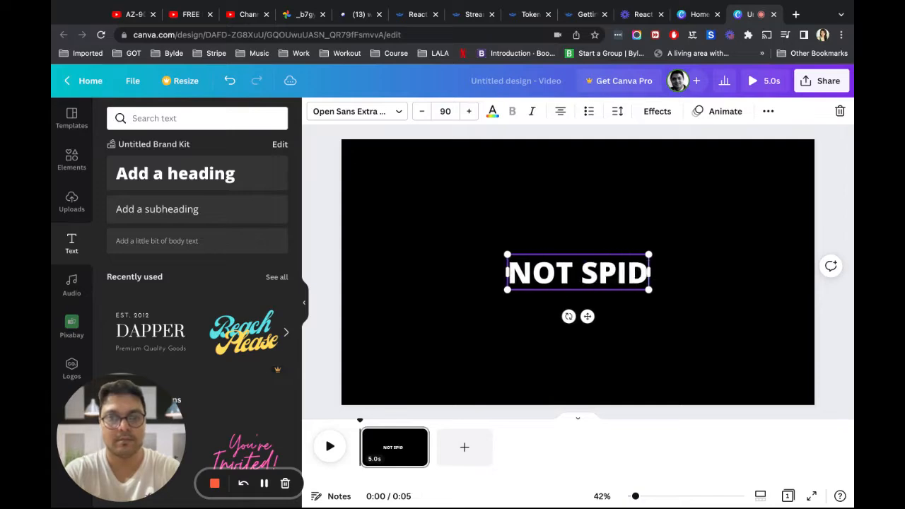
type("ER MAN")
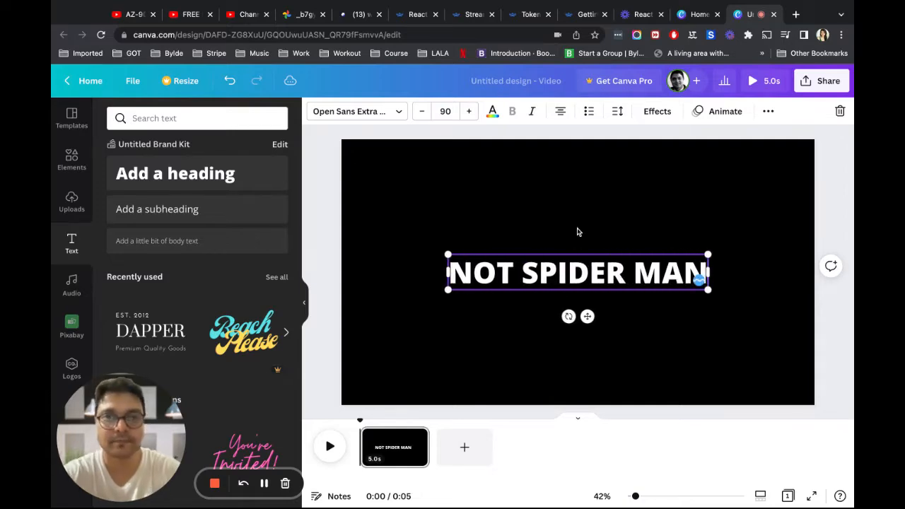
- Change the heading's font to Lato
key("ctrl+a")
left_click(357, 111)
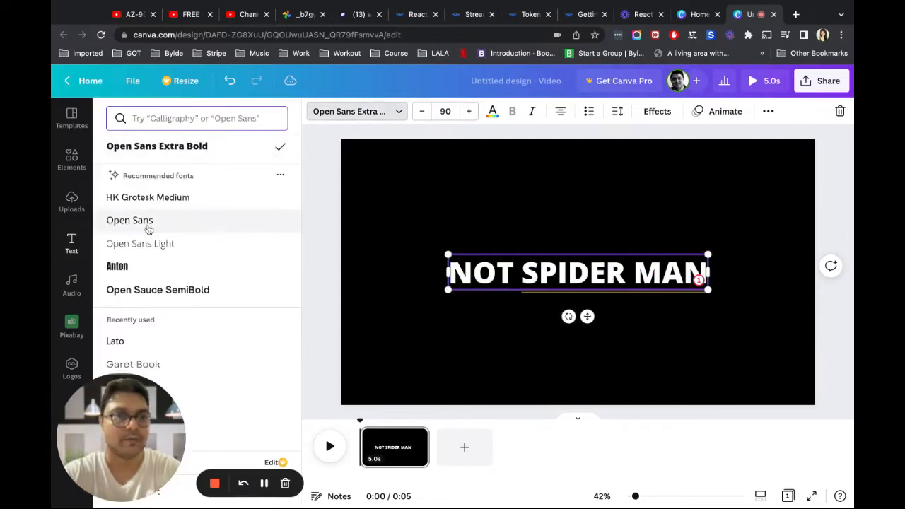
left_click(144, 342)
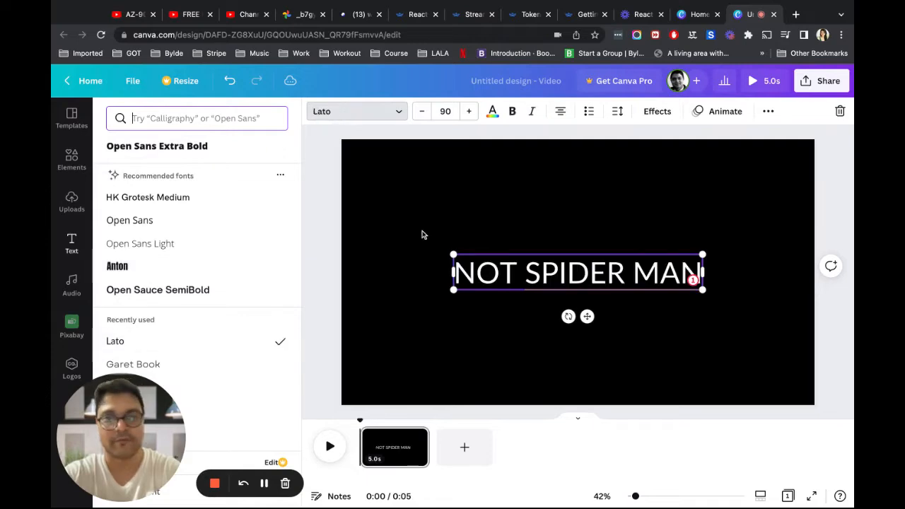
- Move the heading into the lower half of the page and widen its letter spacing
left_click(616, 276)
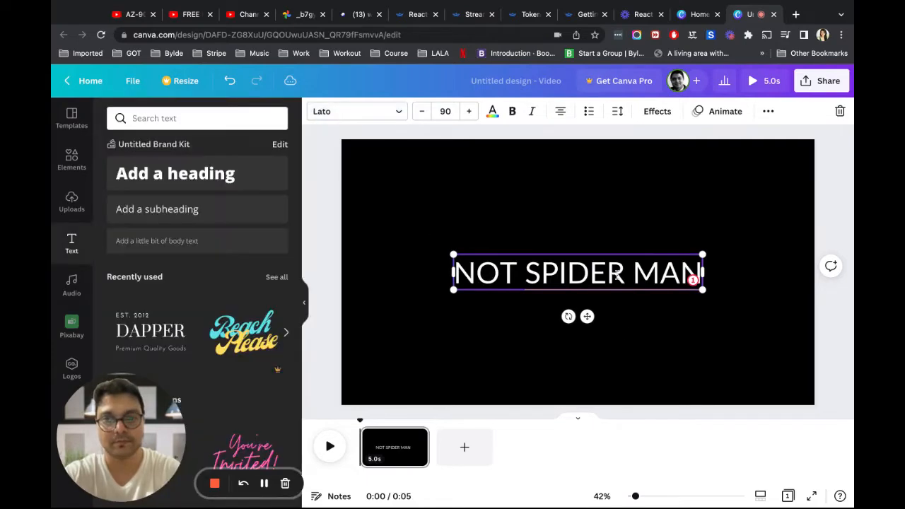
left_click_drag(588, 318, 591, 359)
double_click(600, 313)
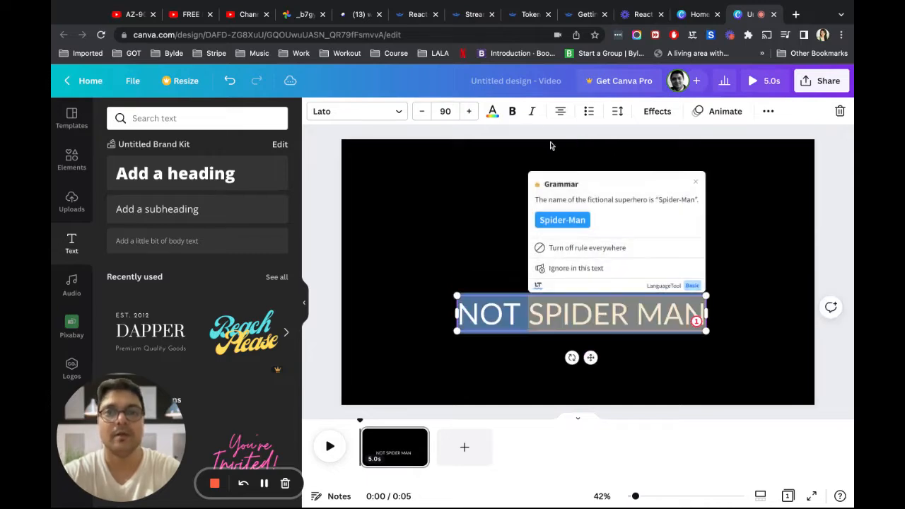
left_click(619, 116)
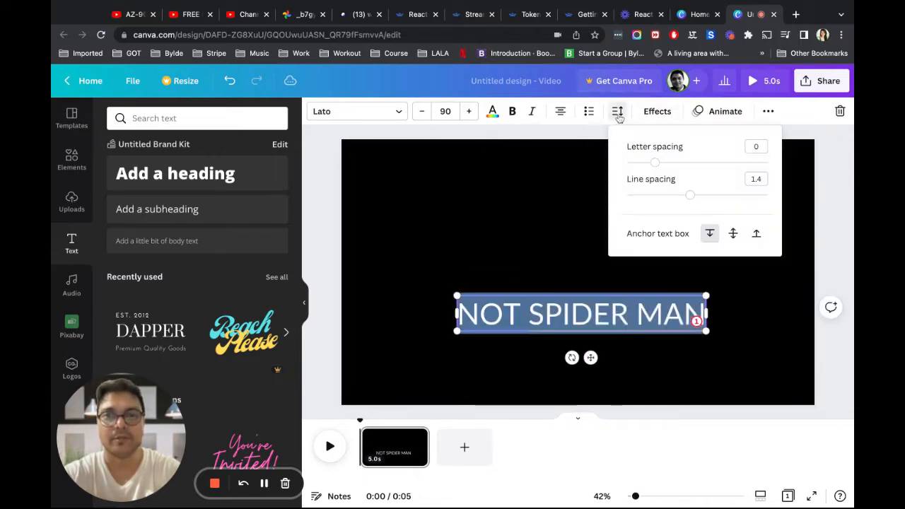
left_click_drag(657, 163, 692, 162)
left_click(836, 198)
left_click(660, 228)
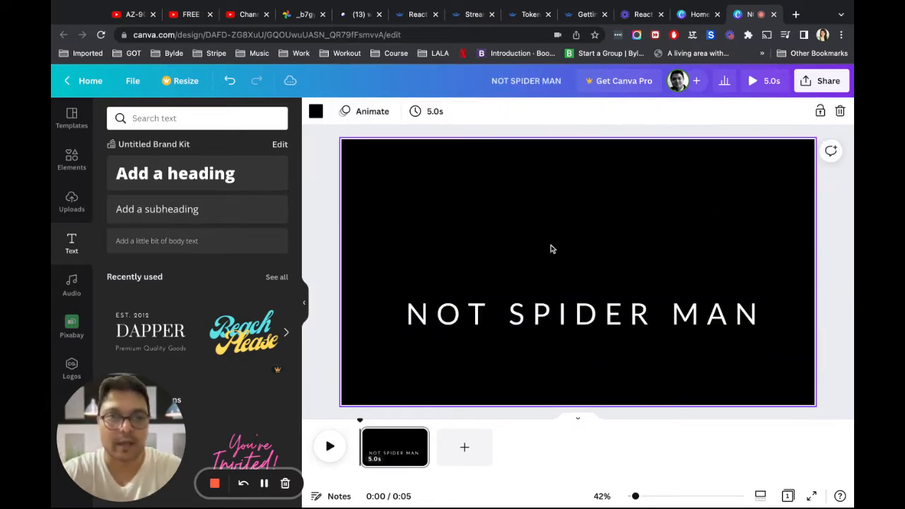
- Scale the heading down to a font size of about 72.2 and centre it horizontally on the page
left_click(307, 303)
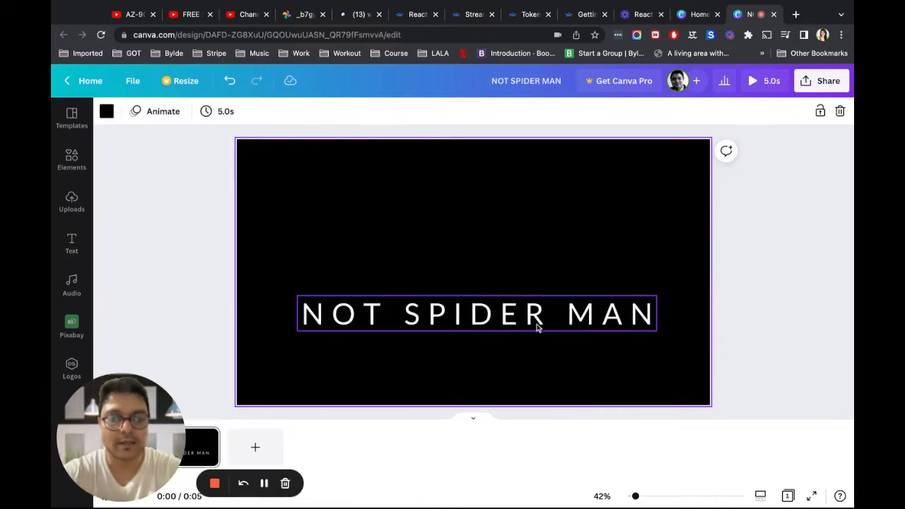
left_click(560, 305)
left_click_drag(656, 330, 586, 324)
left_click_drag(450, 350, 454, 354)
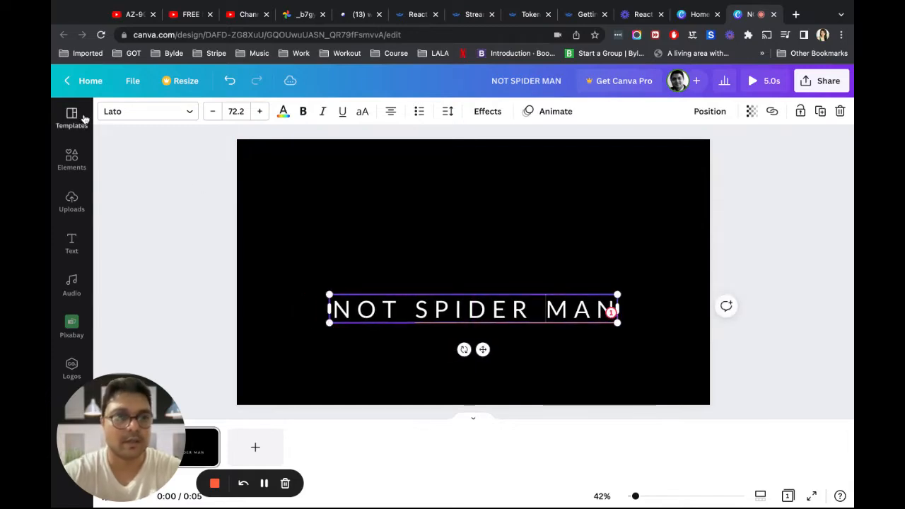
- Search the elements library for "SPIDER MAN" and look through the results
left_click(72, 160)
left_click(157, 119)
type("SPIDER MAN")
key("Return")
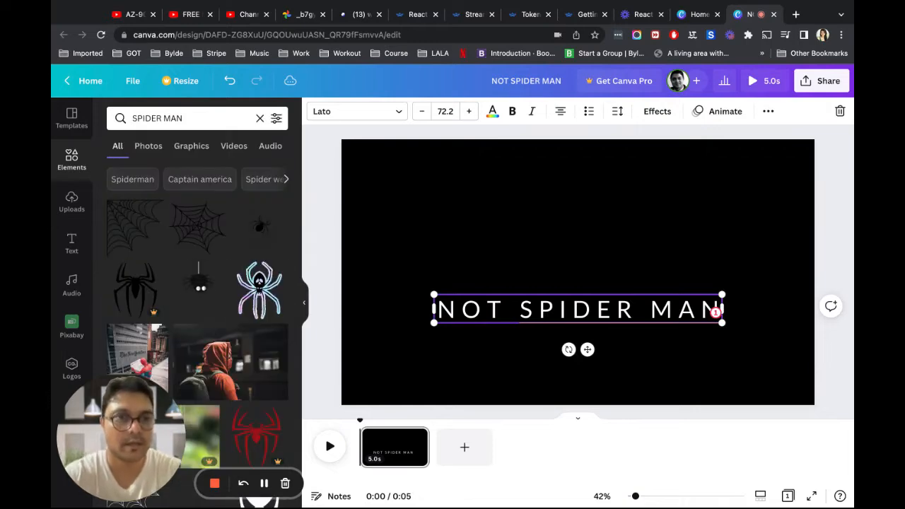
scroll(152, 243, "down", 1)
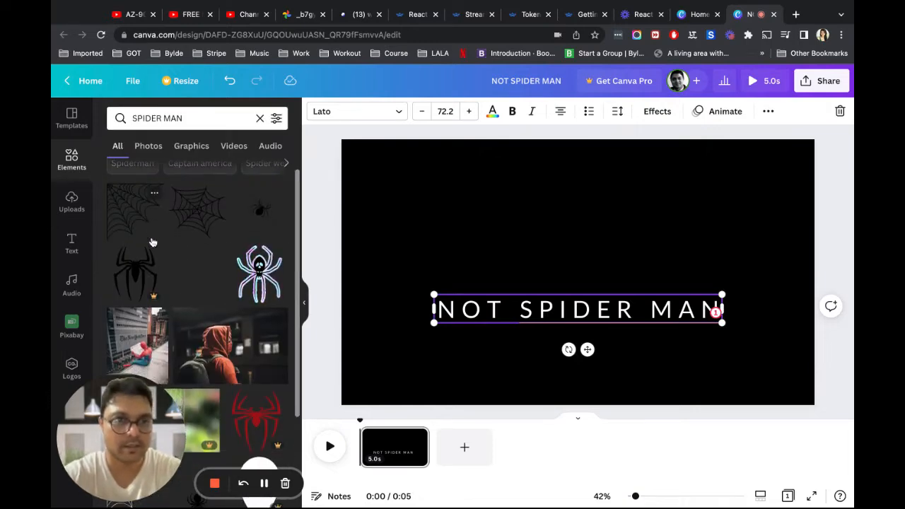
scroll(152, 242, "down", 6)
scroll(240, 297, "down", 5)
- Filter the element search results to animated items only
left_click(276, 118)
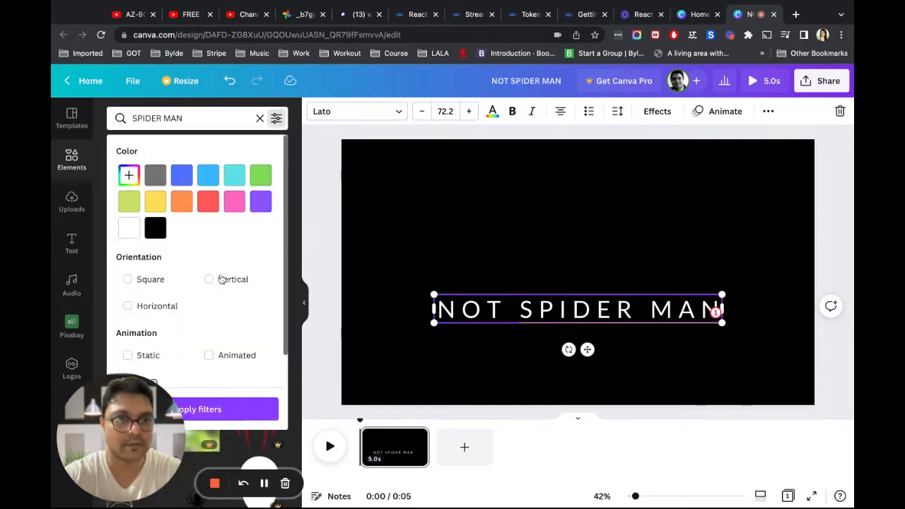
scroll(203, 331, "down", 1)
left_click(208, 319)
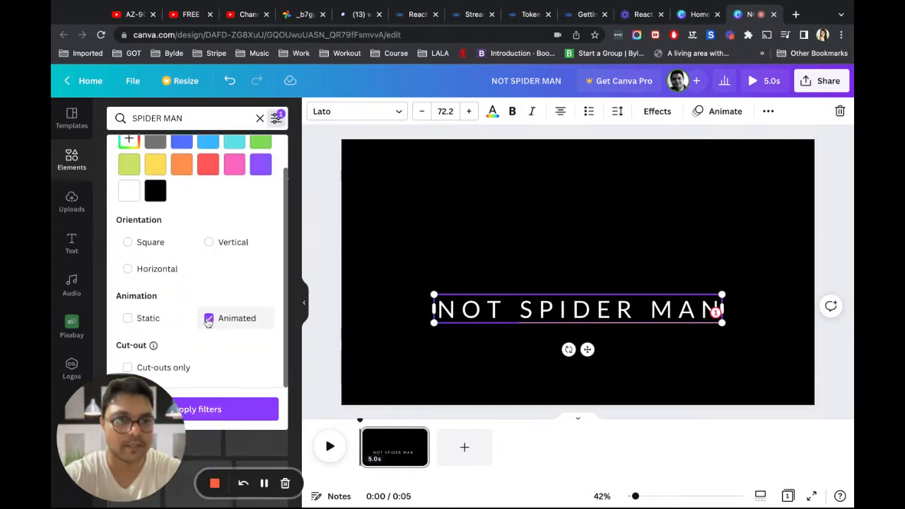
left_click(227, 409)
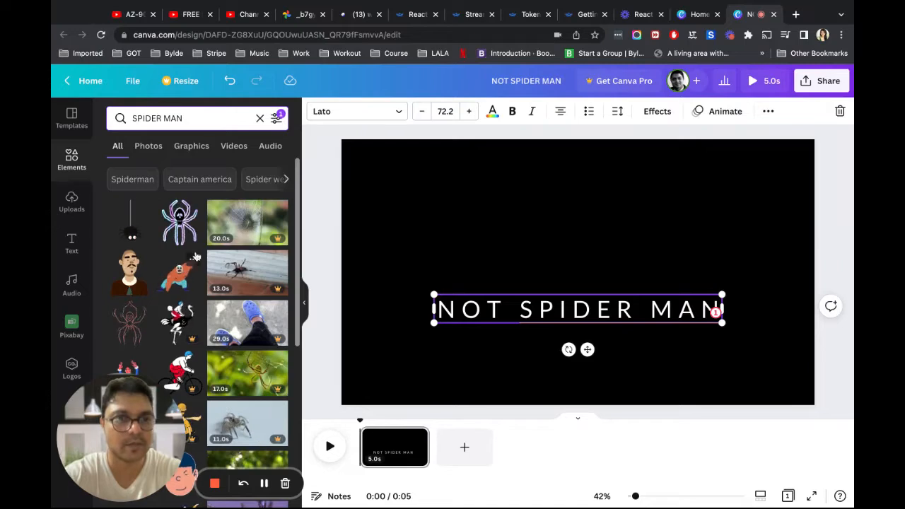
- Add the animated white line-art spider, shrink it, and centre it above the heading
scroll(238, 359, "down", 3)
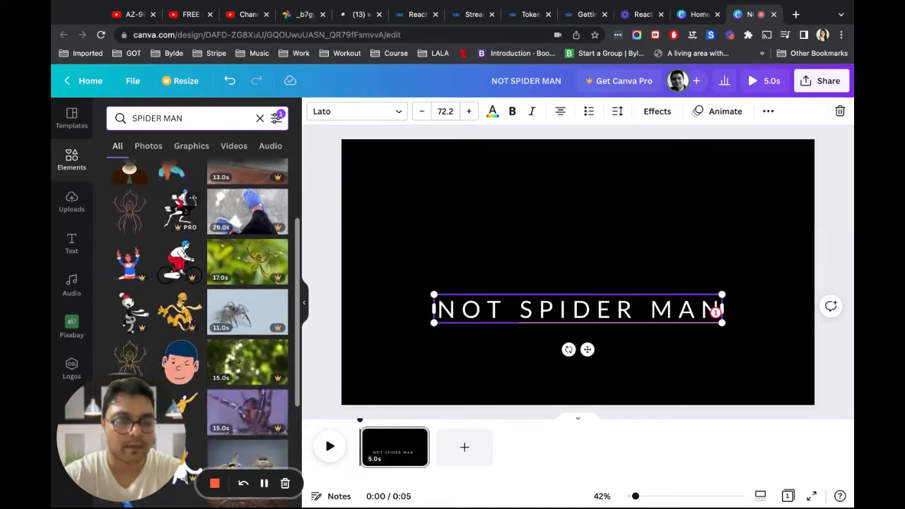
scroll(227, 313, "down", 3)
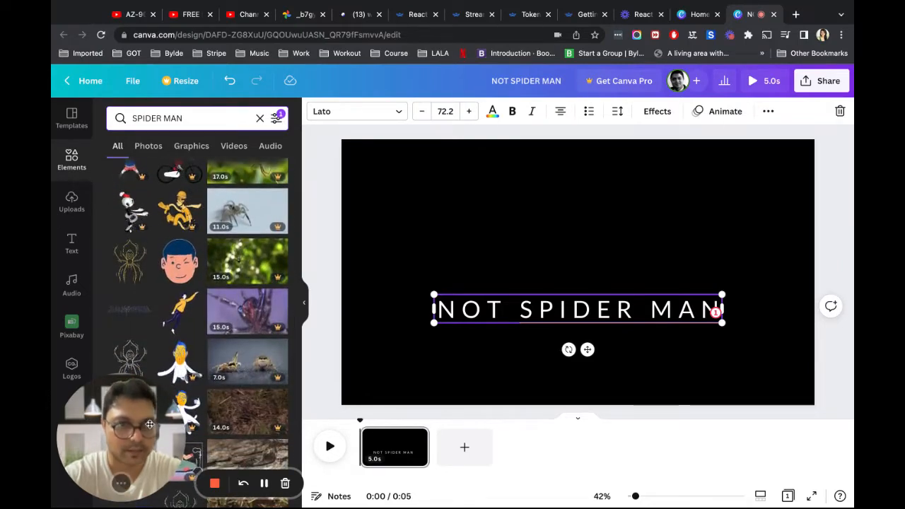
scroll(280, 234, "down", 3)
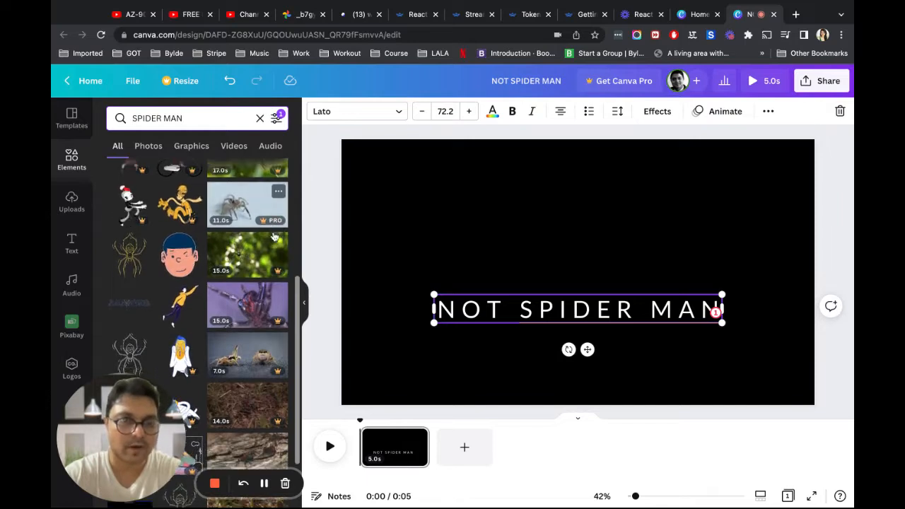
scroll(261, 244, "down", 1)
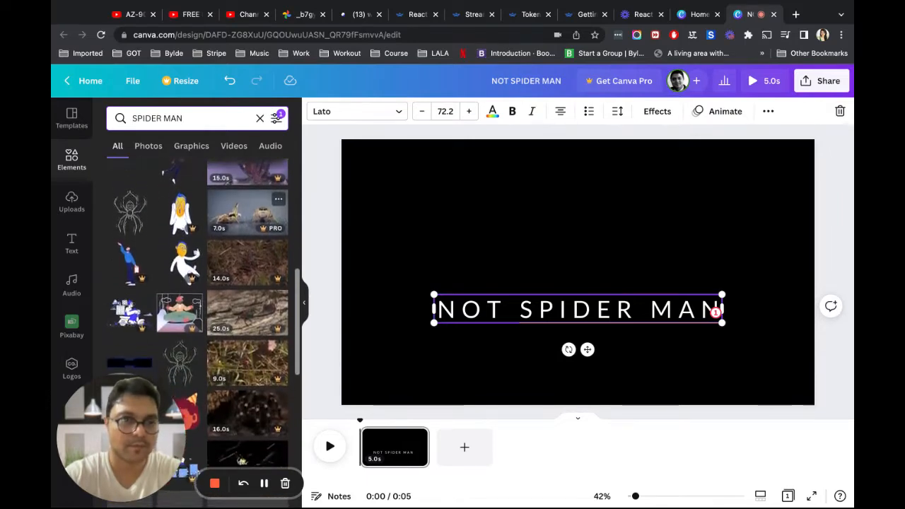
left_click(129, 210)
left_click_drag(654, 376, 553, 268)
left_click_drag(532, 238, 578, 272)
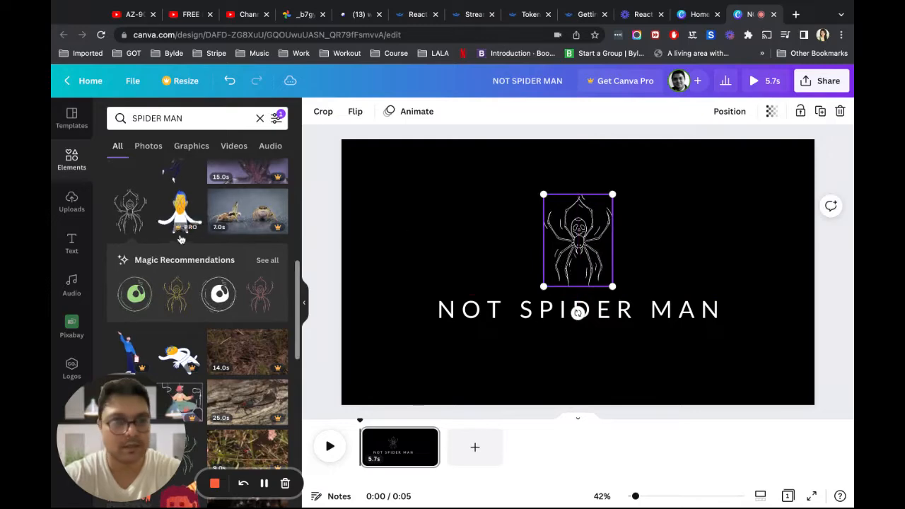
- Switch the element search filter from animated to static items and browse the results
scroll(177, 242, "down", 5)
scroll(176, 242, "down", 5)
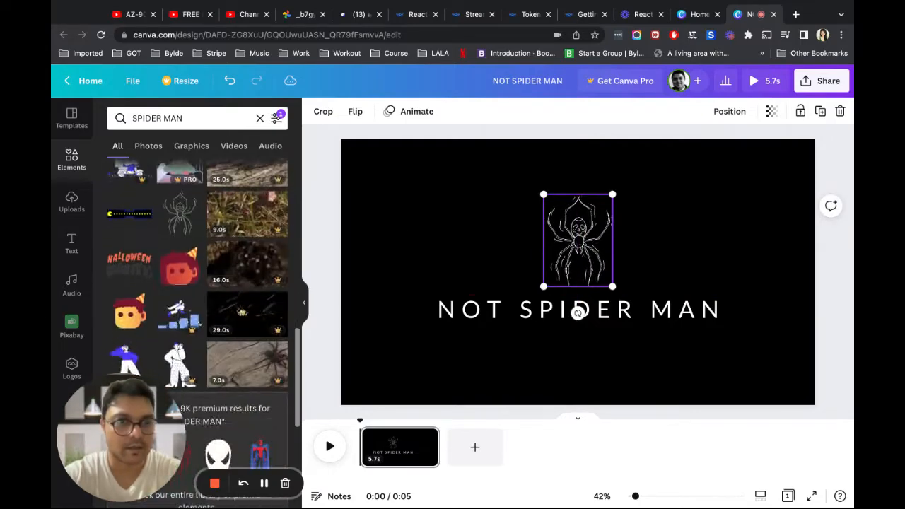
scroll(177, 243, "down", 3)
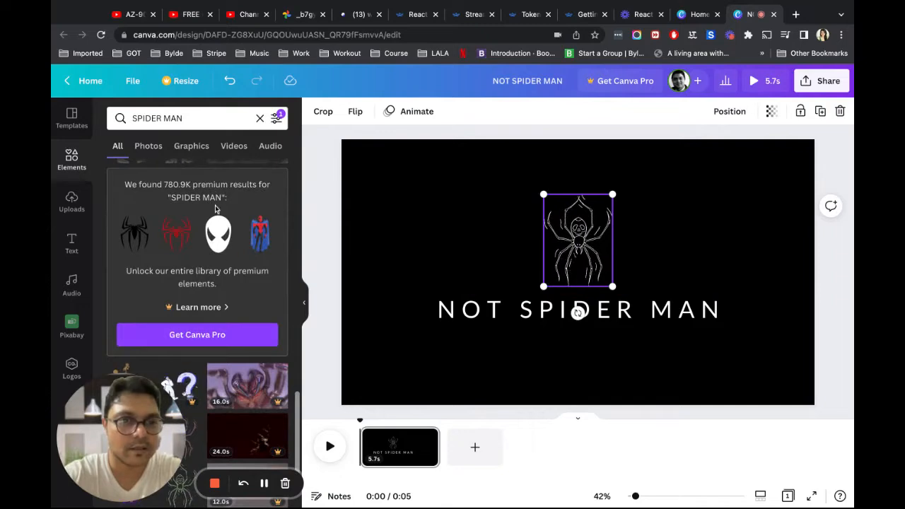
scroll(201, 294, "down", 5)
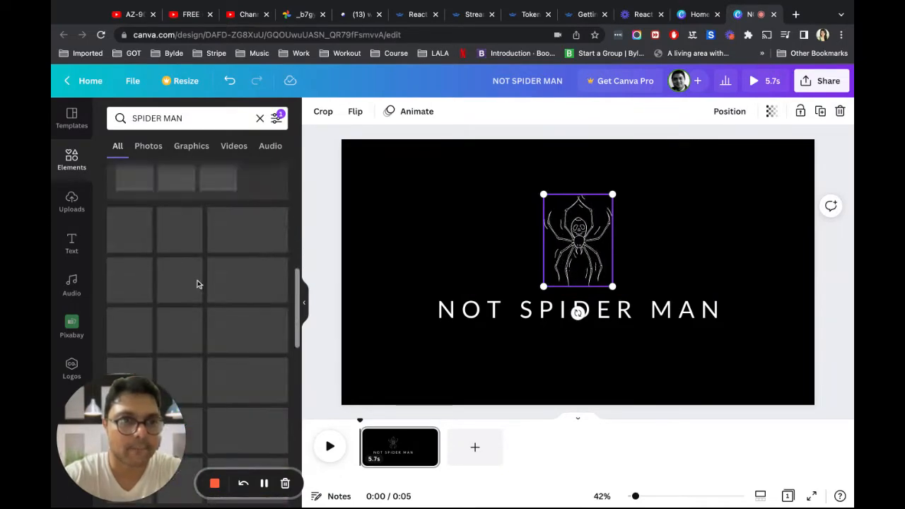
left_click(277, 117)
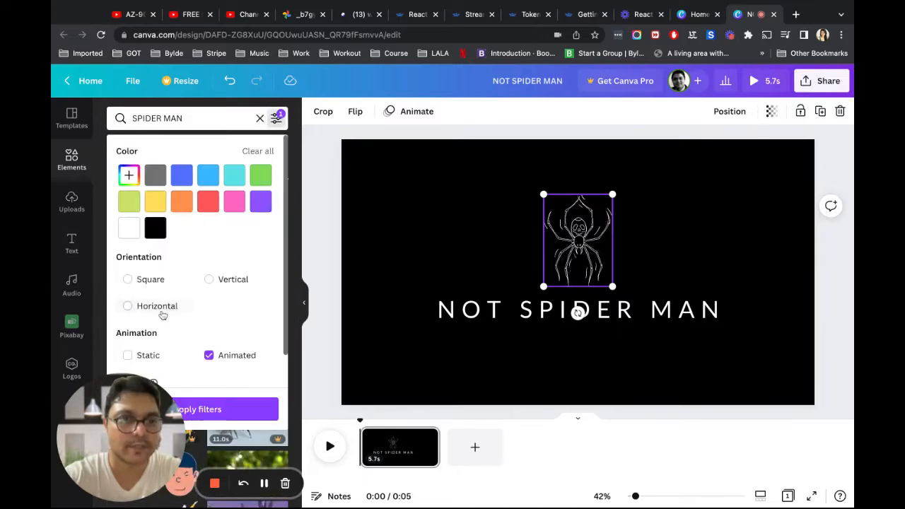
left_click(129, 356)
left_click(220, 359)
left_click(238, 409)
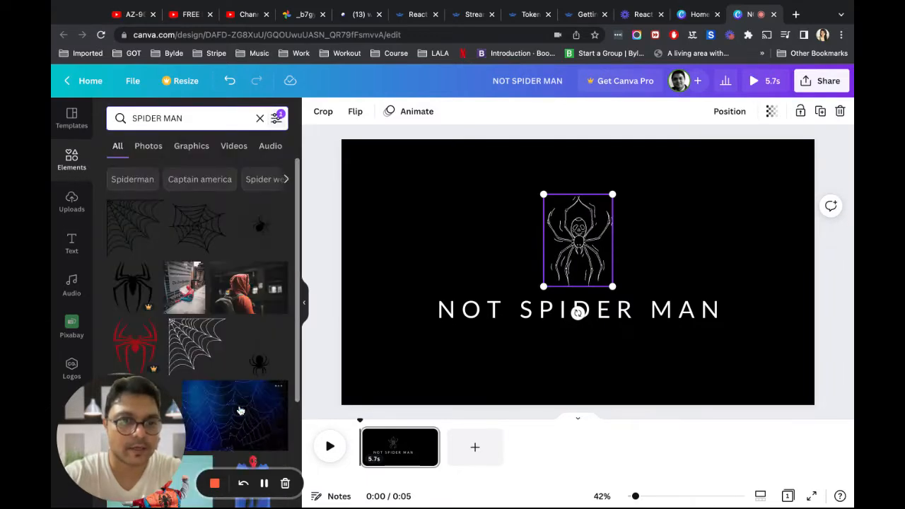
scroll(205, 283, "down", 3)
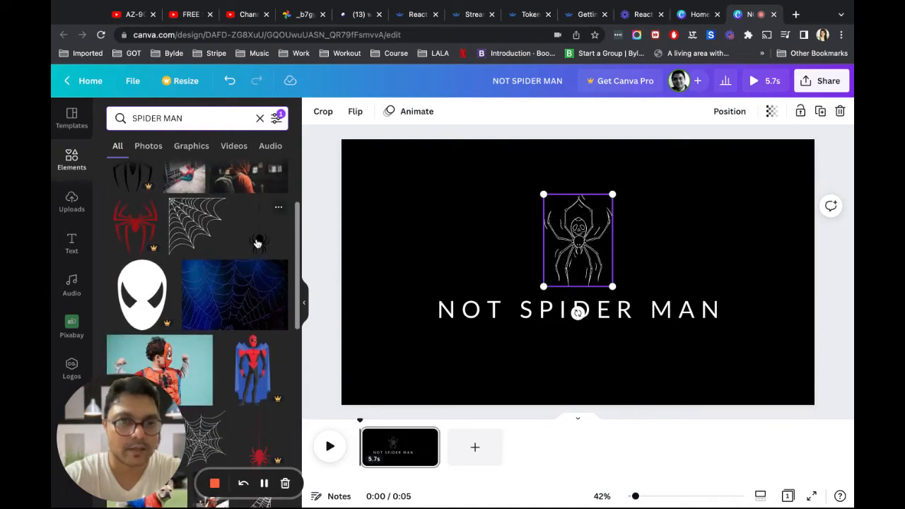
- Try the static hanging black spider beside the heading and the white spider mask over the middle of the page
left_click(258, 243)
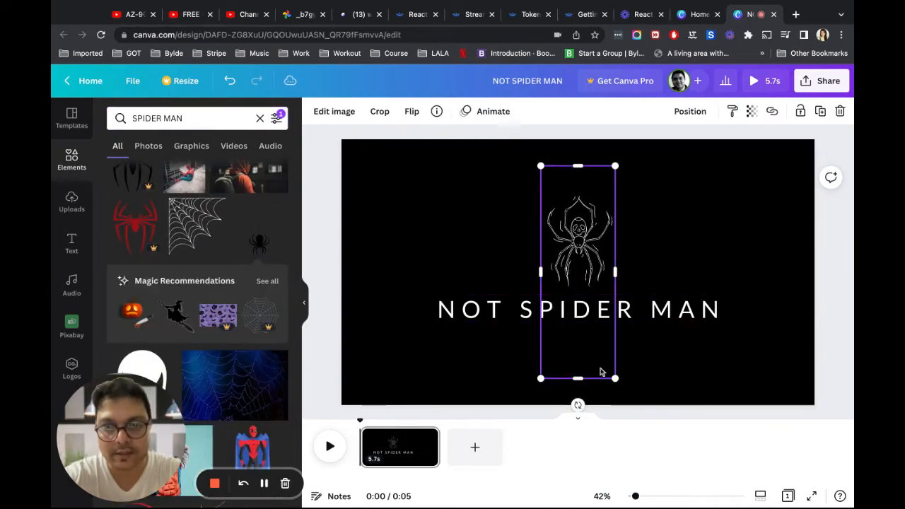
left_click_drag(574, 260, 402, 254)
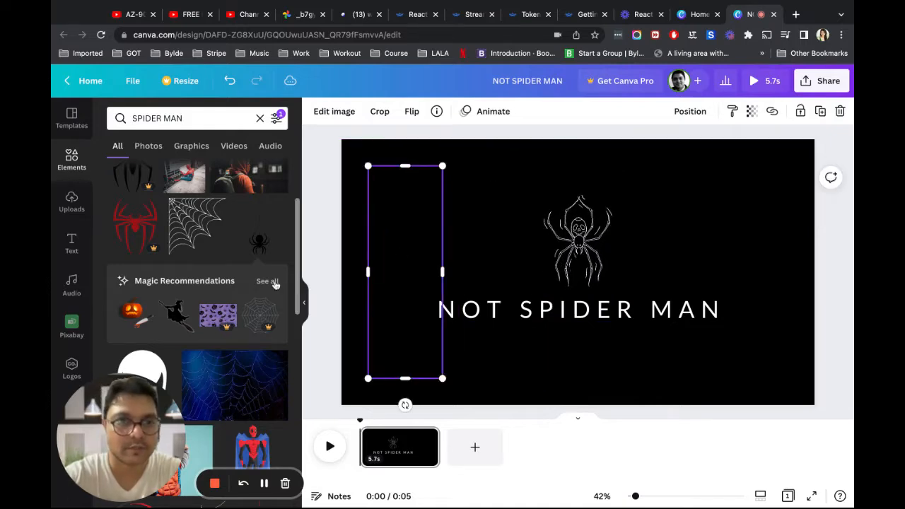
scroll(269, 309, "down", 3)
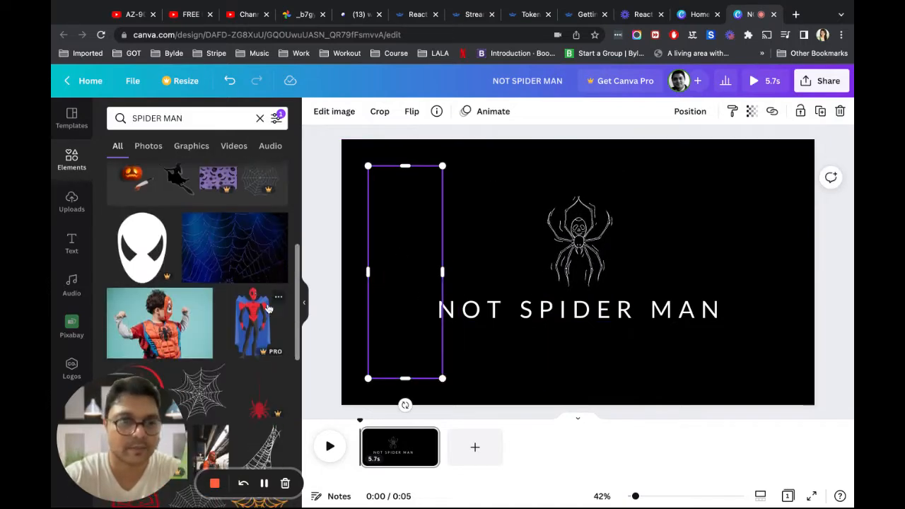
left_click(134, 253)
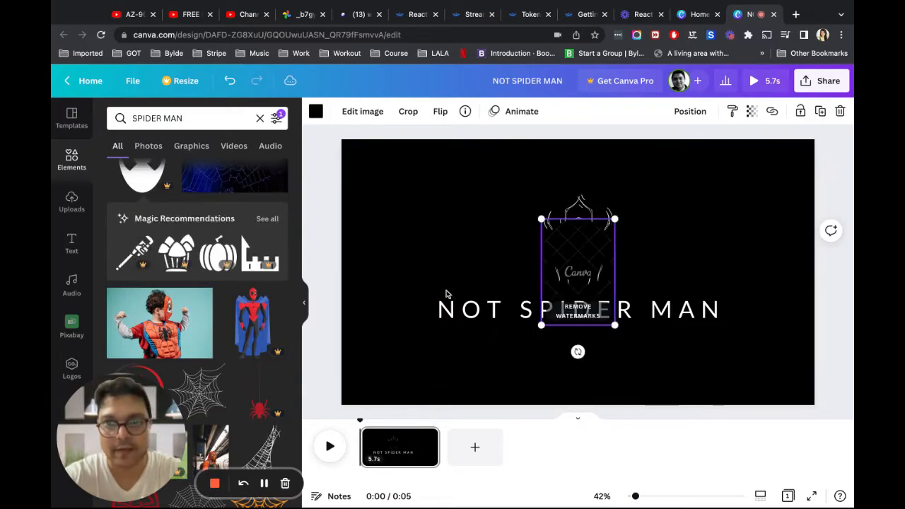
- Delete the mask, the line-art spider and the hanging black spider, keeping only the heading on the page
key("Escape")
left_click(579, 304)
key("Delete")
left_click(389, 271)
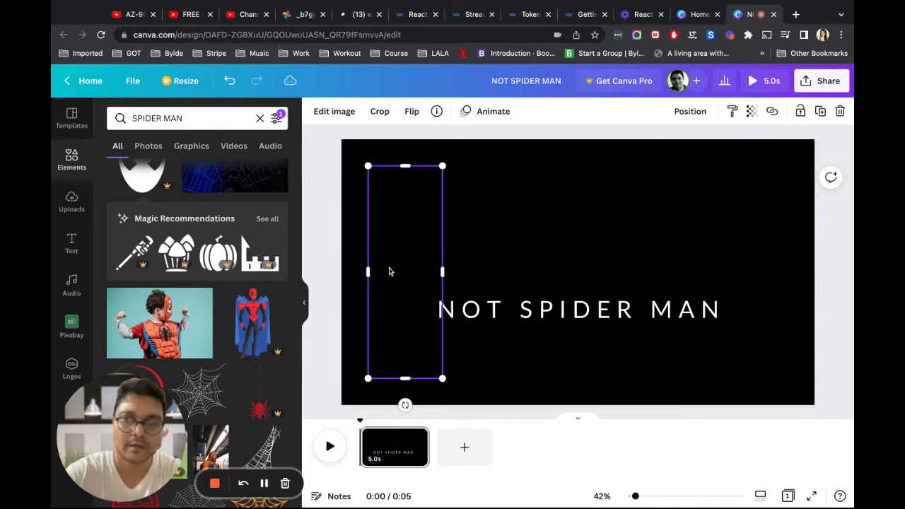
key("Delete")
- Add the round spider web graphic from the search results and centre it above the heading
scroll(228, 262, "down", 3)
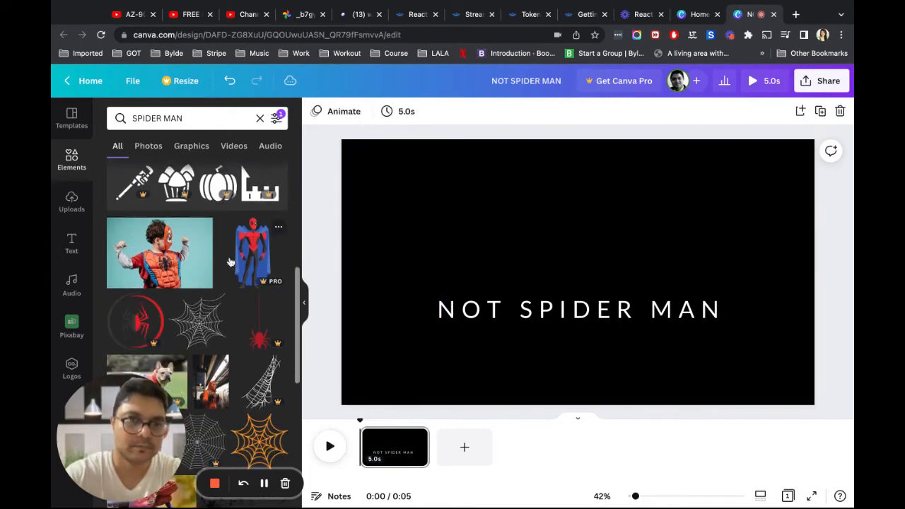
scroll(228, 263, "down", 3)
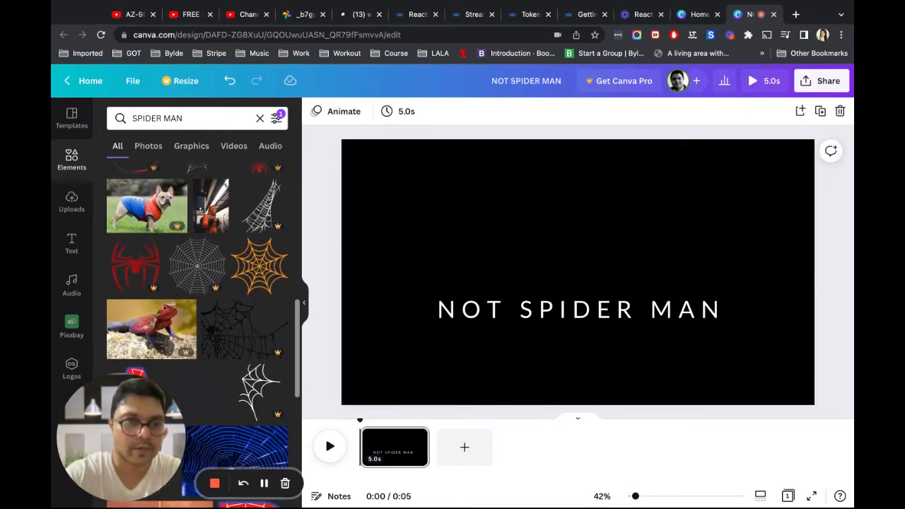
scroll(228, 262, "down", 5)
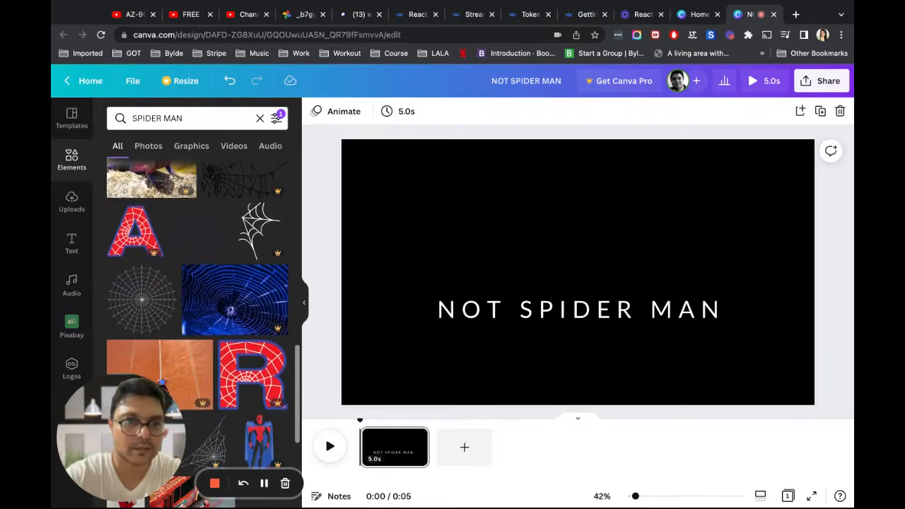
left_click(148, 297)
left_click_drag(580, 274, 579, 228)
left_click(735, 239)
left_click(573, 227)
key("Delete")
- Try a white page background behind the round web, undo it and delete the web graphic
left_click(315, 111)
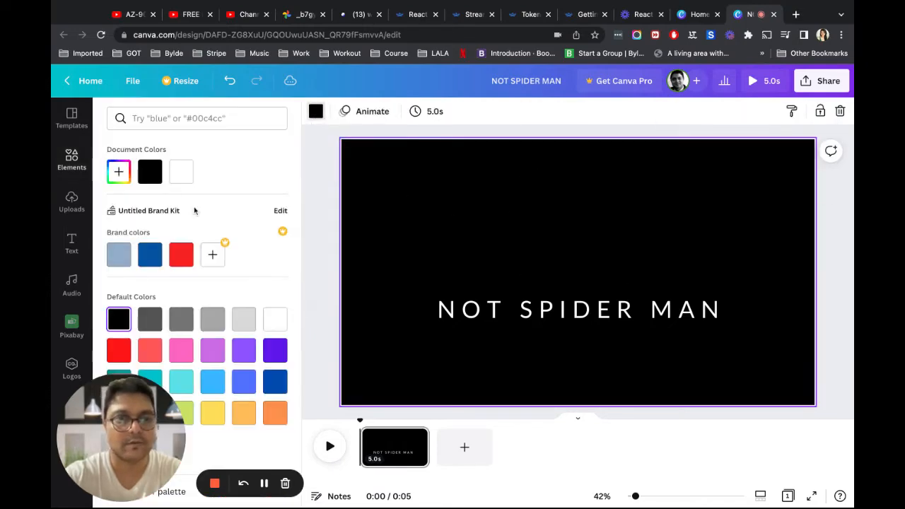
left_click(181, 171)
left_click(565, 222)
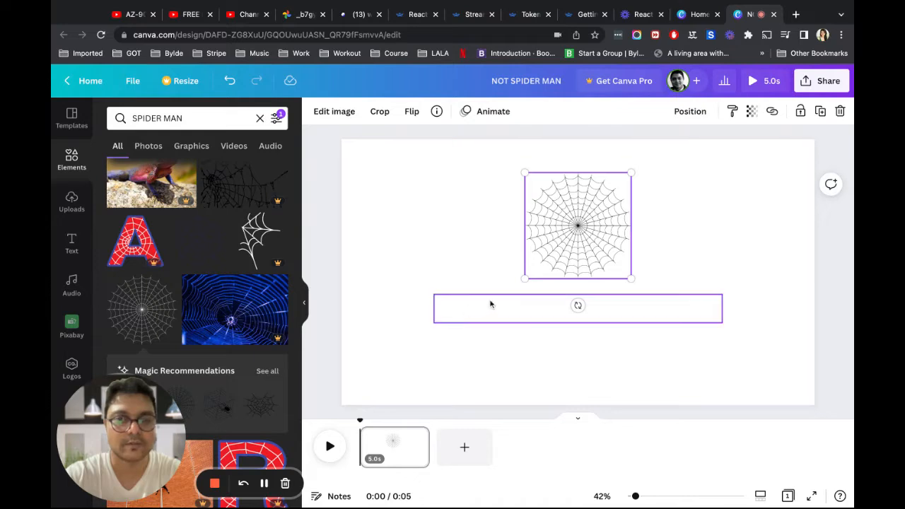
key("ctrl+z")
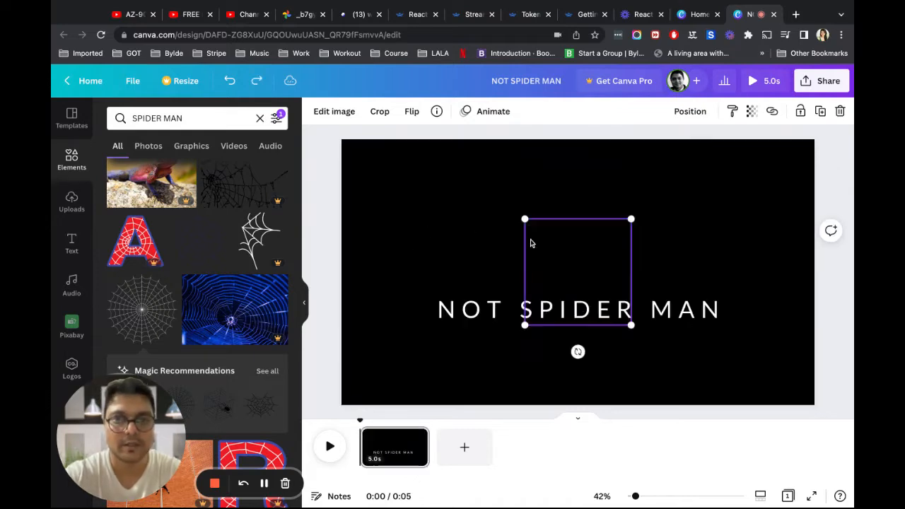
key("Delete")
- Search the elements library for "web" and look through the results
scroll(233, 268, "down", 4)
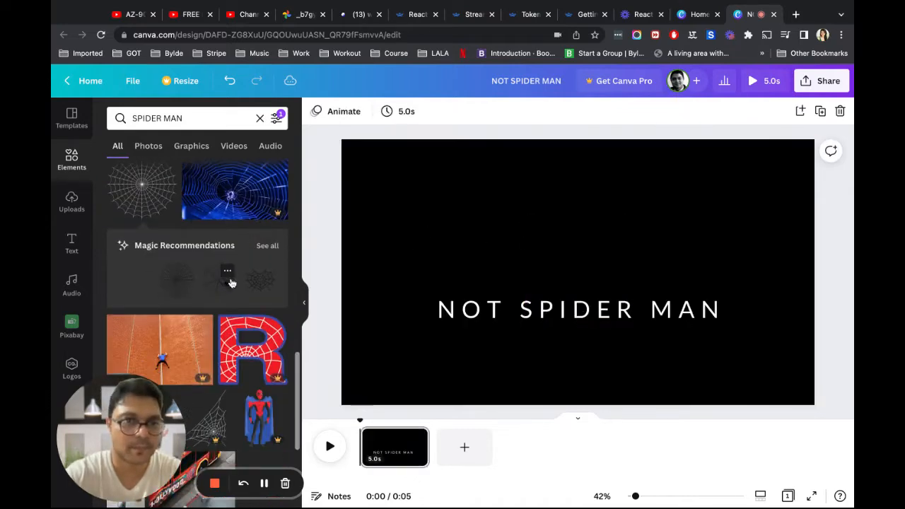
left_click(185, 118)
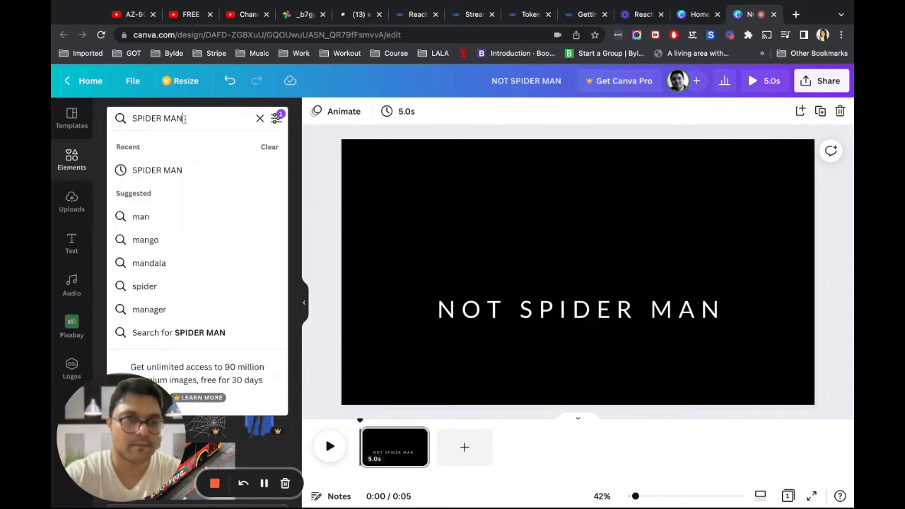
type("web")
key("Return")
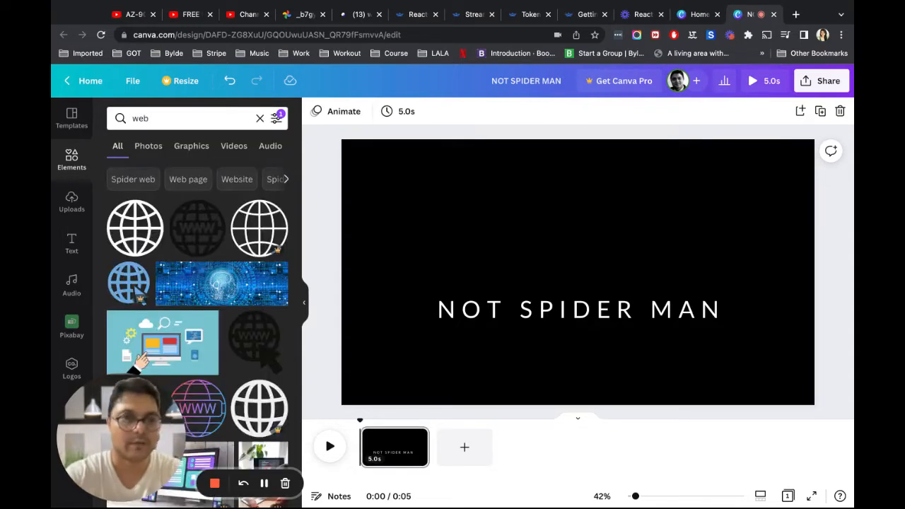
scroll(161, 233, "down", 10)
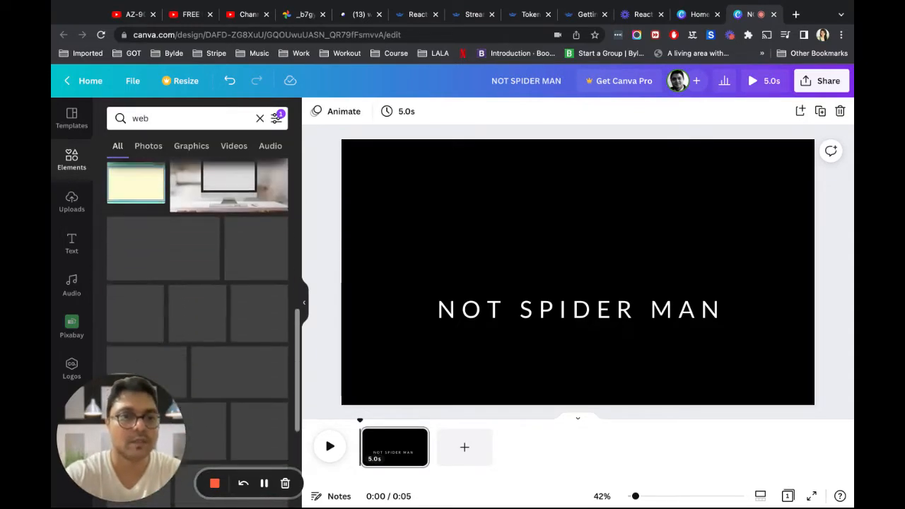
- Refine the element search to "spider web" and look through the results
left_click(133, 118)
type("sp")
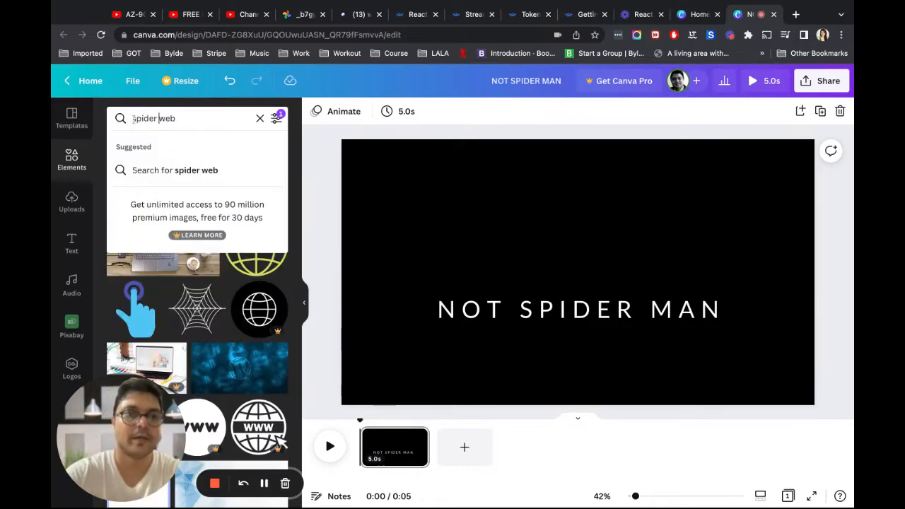
type("ider")
key("Return")
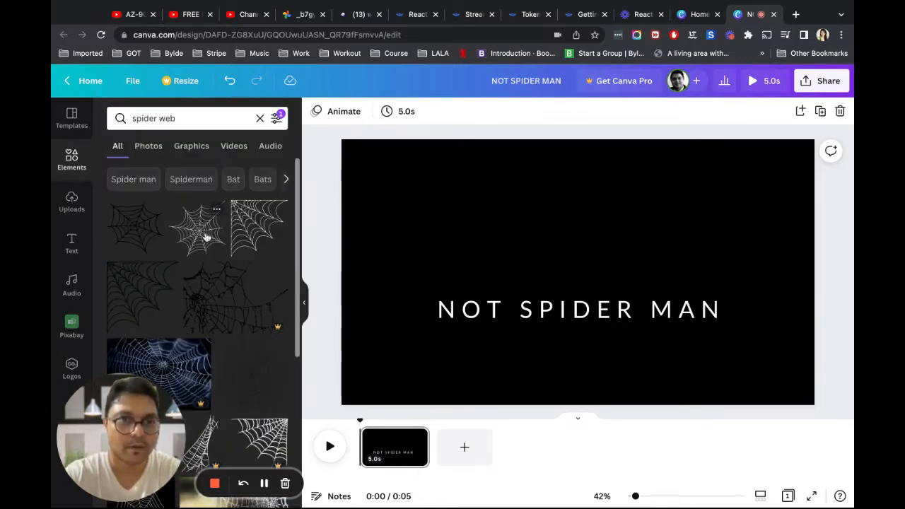
scroll(206, 237, "down", 4)
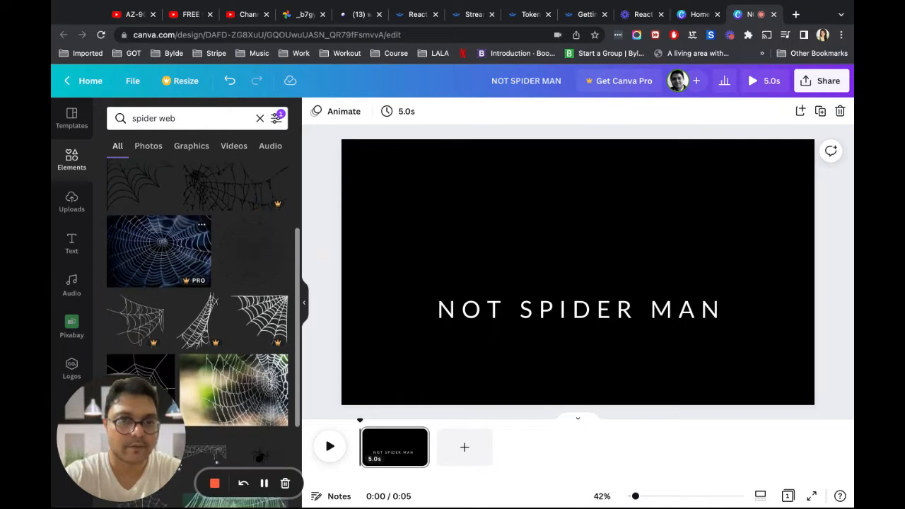
scroll(198, 282, "up", 4)
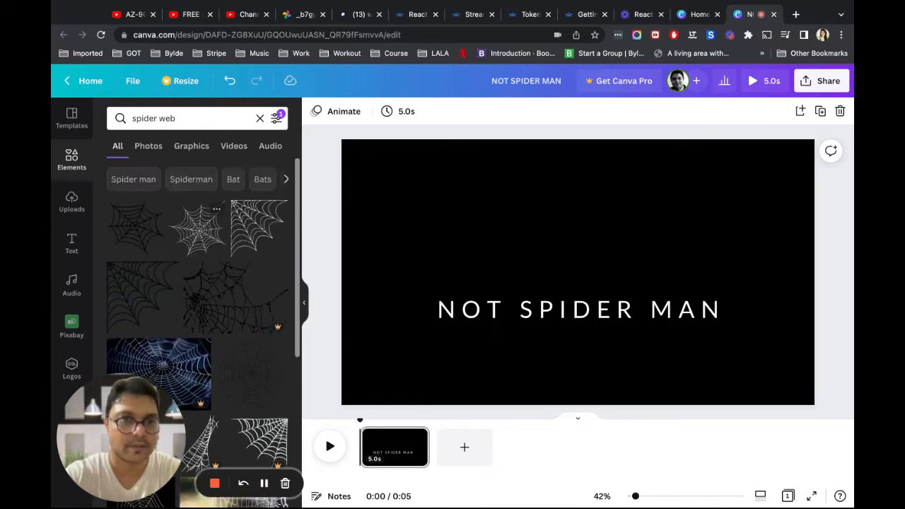
- Switch the "spider web" search filter from static to animated elements
left_click(275, 118)
left_click(208, 355)
left_click(212, 409)
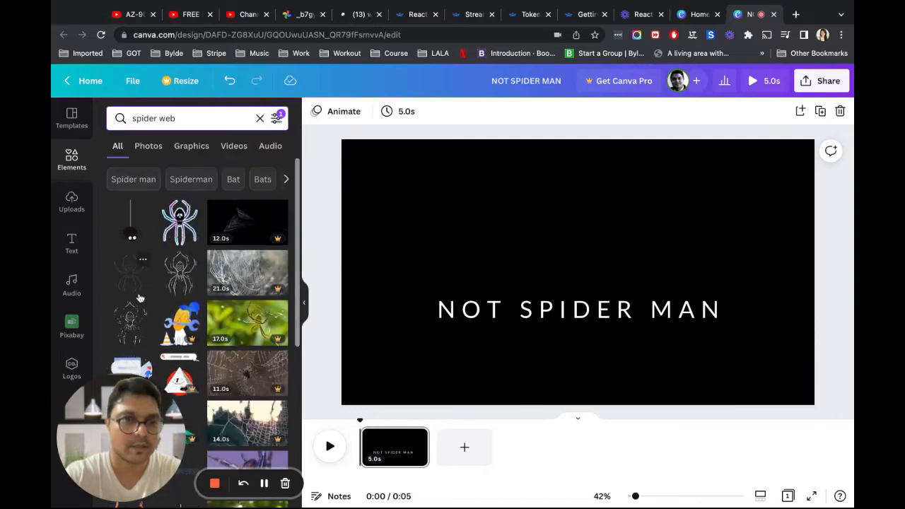
- Try the animated black spider hanging from a thread on the page, and delete it
scroll(188, 275, "down", 1)
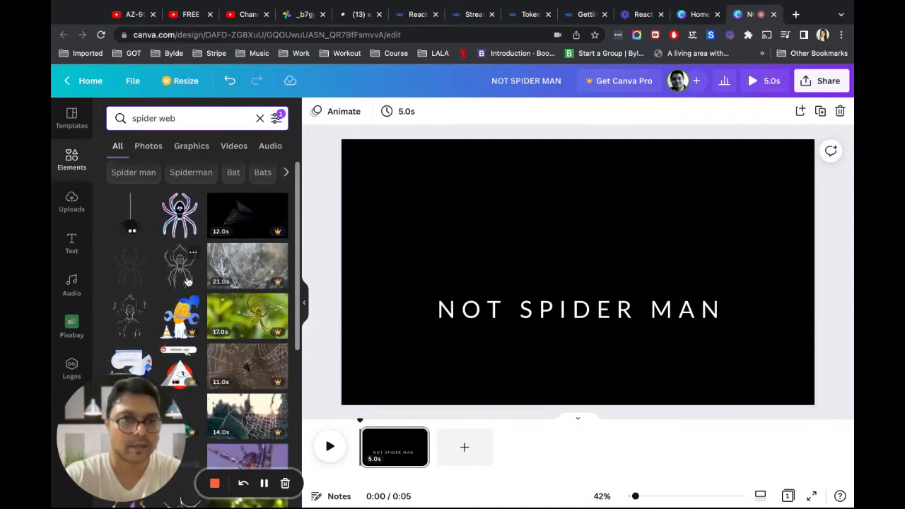
left_click(130, 216)
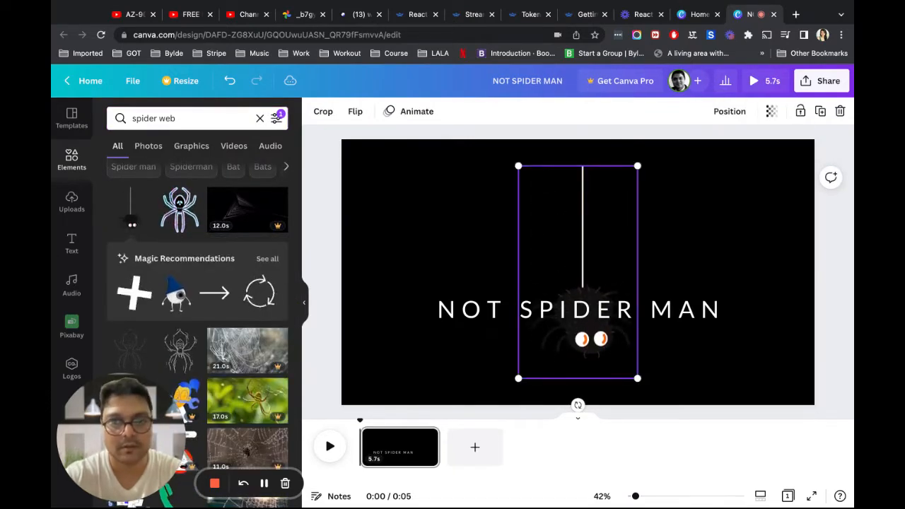
key("Delete")
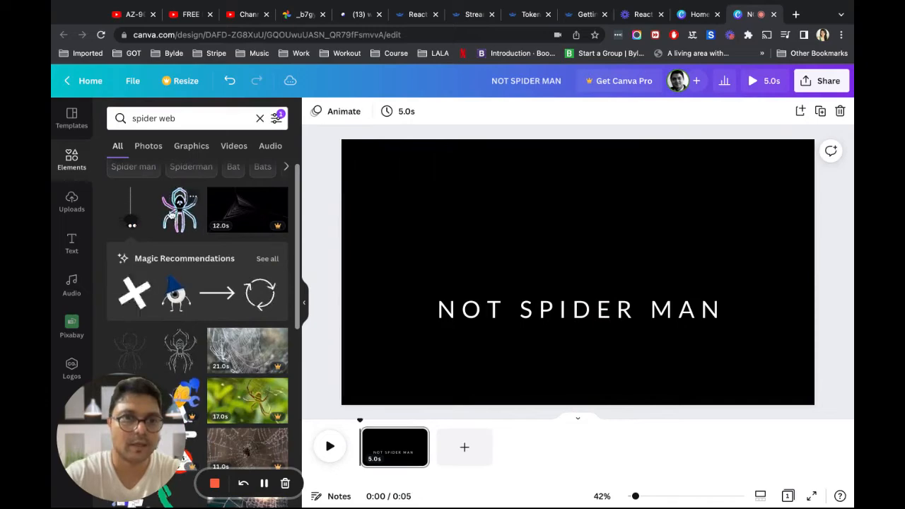
- Add the animated white line-art spider with the skull, shrink it and centre it above the heading
scroll(212, 268, "down", 2)
left_click(181, 288)
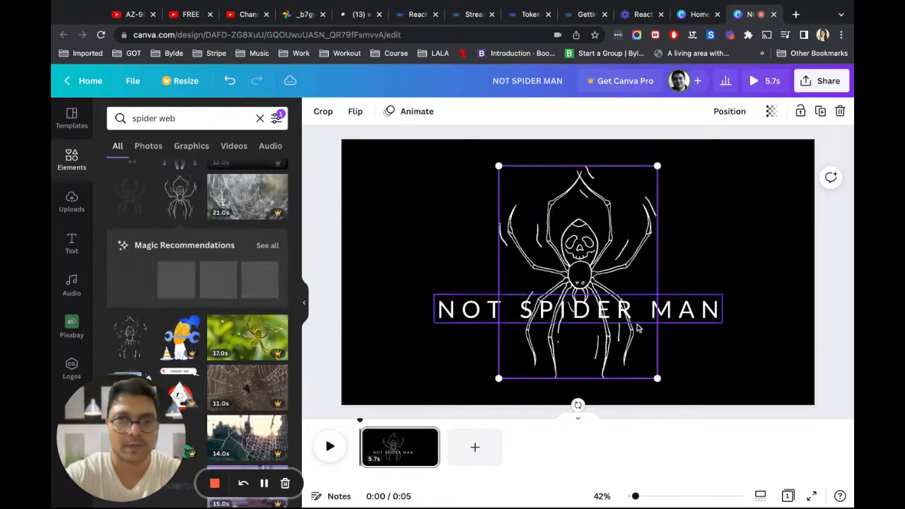
left_click_drag(658, 377, 582, 277)
left_click_drag(568, 253, 569, 253)
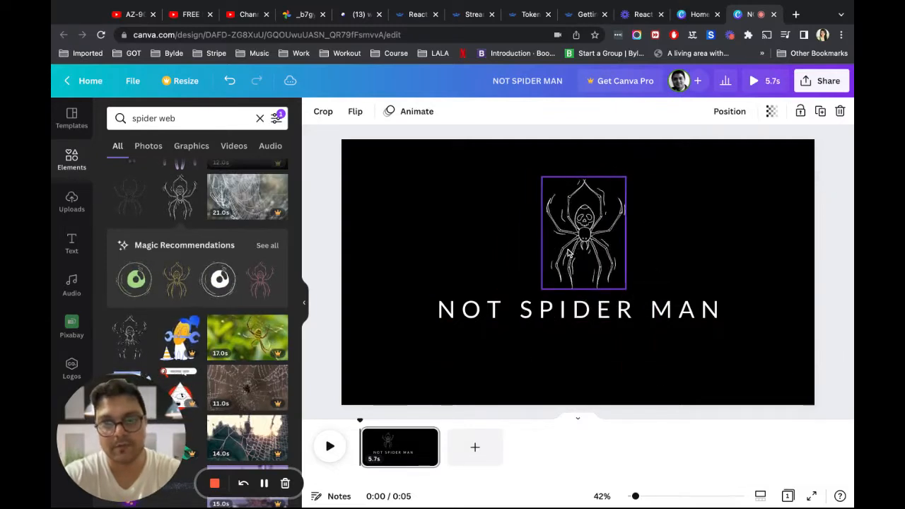
left_click(696, 365)
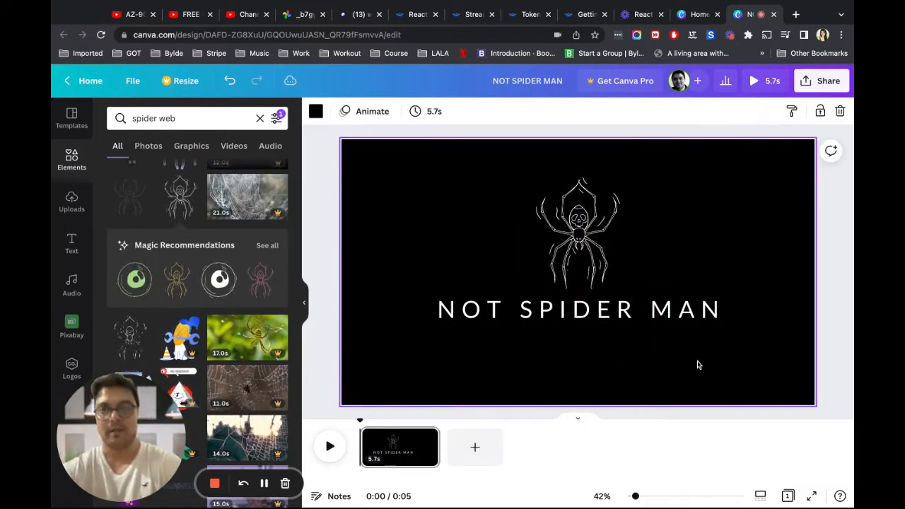
- Set the page timing to 5.8 seconds and duplicate the page
left_click(438, 115)
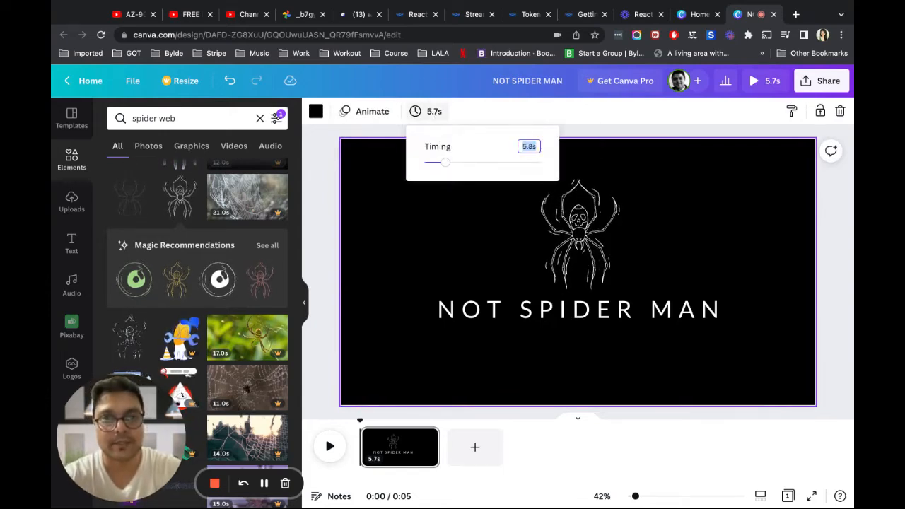
left_click(369, 228)
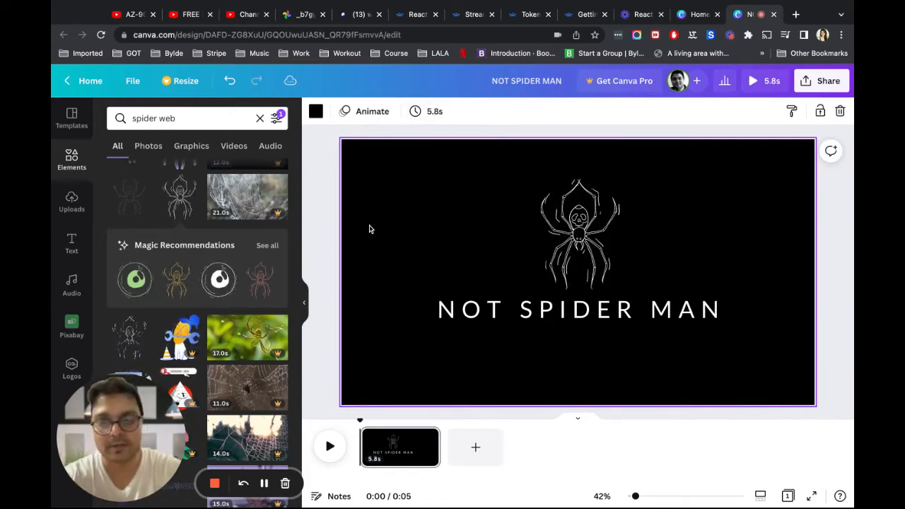
left_click(556, 240)
left_click(578, 310)
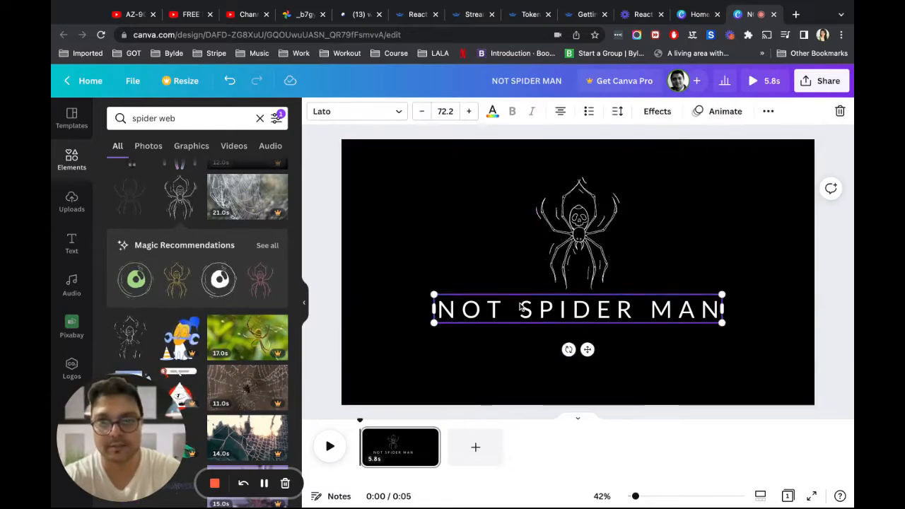
left_click(428, 436)
left_click(506, 297)
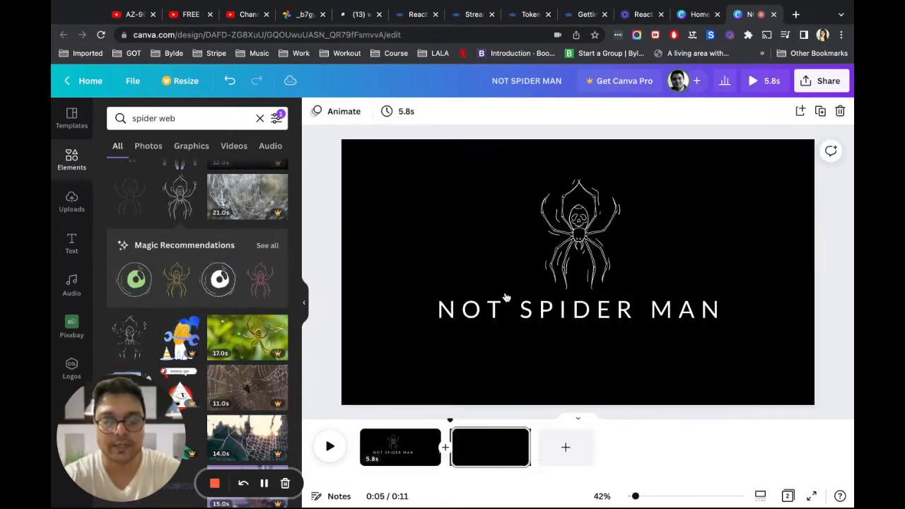
- On the second page, change the heading to "NOT IRON MAN" and delete the spider graphic
left_click(566, 305)
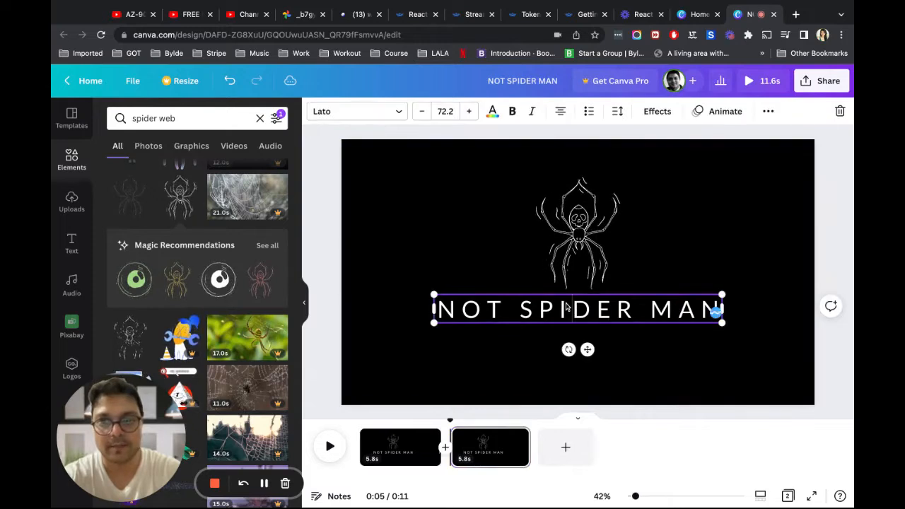
left_click(565, 306)
double_click(565, 306)
type("IRON")
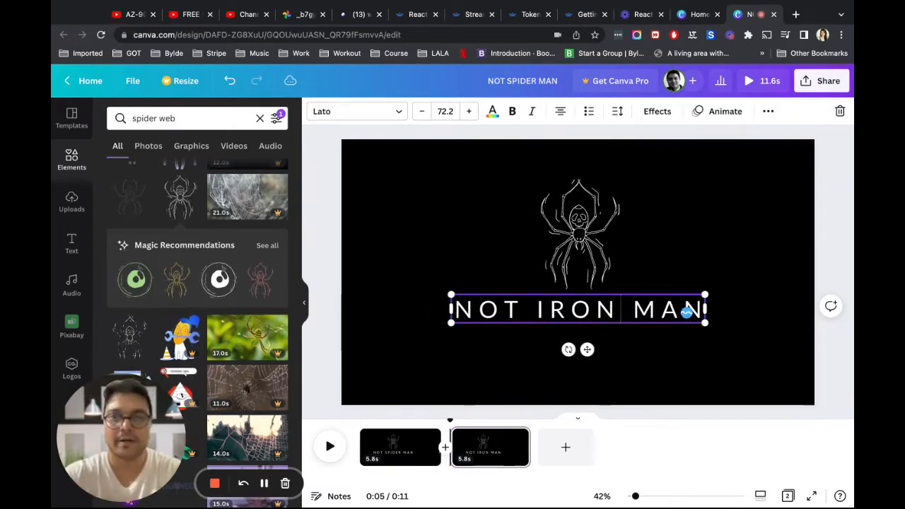
left_click(565, 272)
key("Delete")
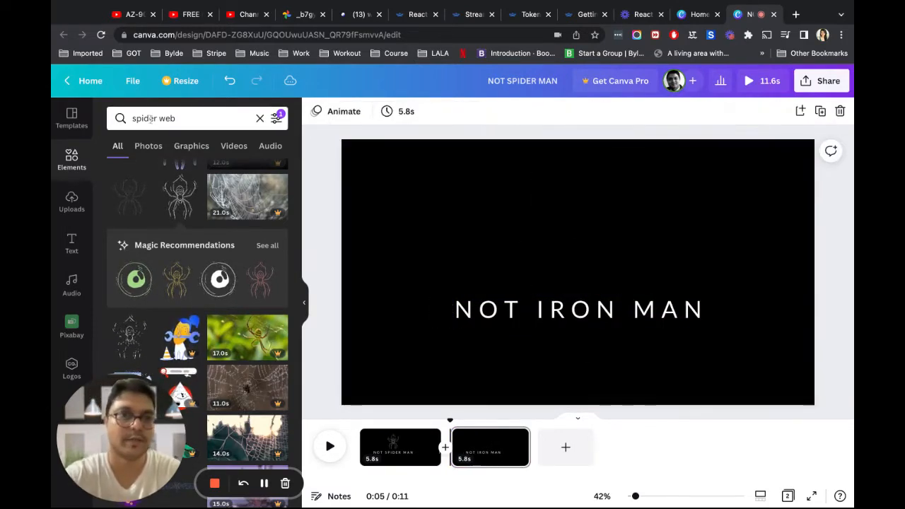
- Search the elements library for "iron man" and look through the animated results
double_click(185, 118)
type("iron man")
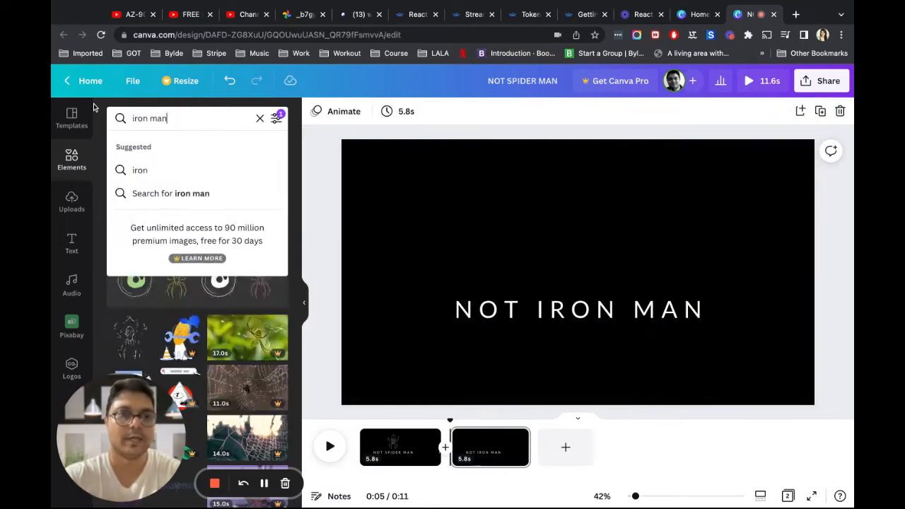
key("Return")
scroll(178, 295, "down", 10)
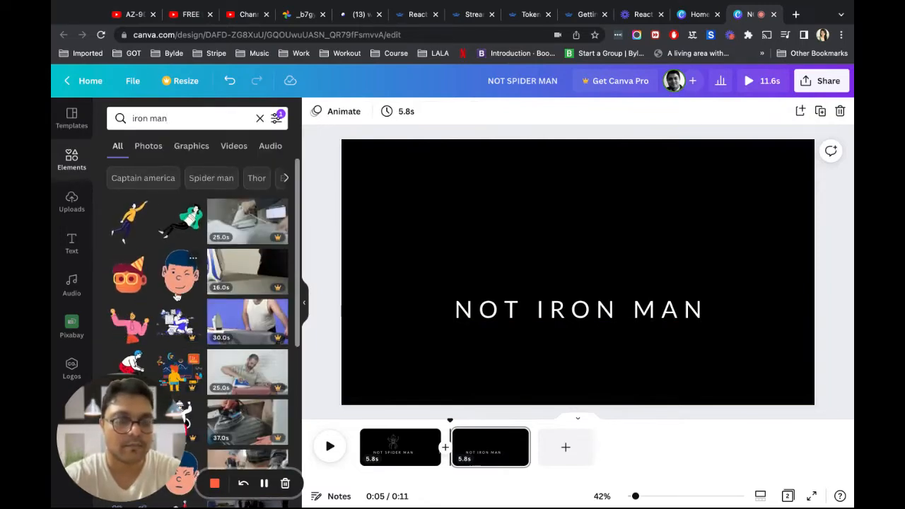
- In a new browser tab, search Google Images for "iron man logo transparent background"
scroll(178, 296, "up", 10)
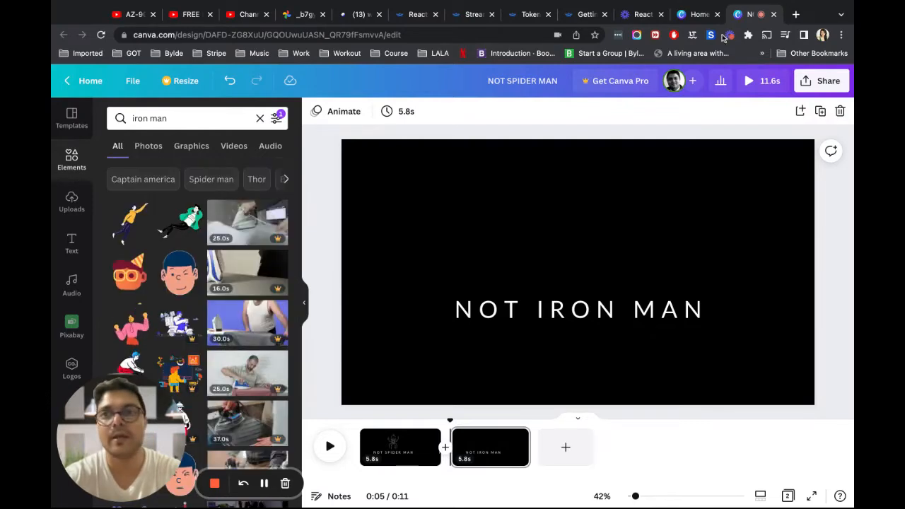
left_click(797, 15)
type("iron ")
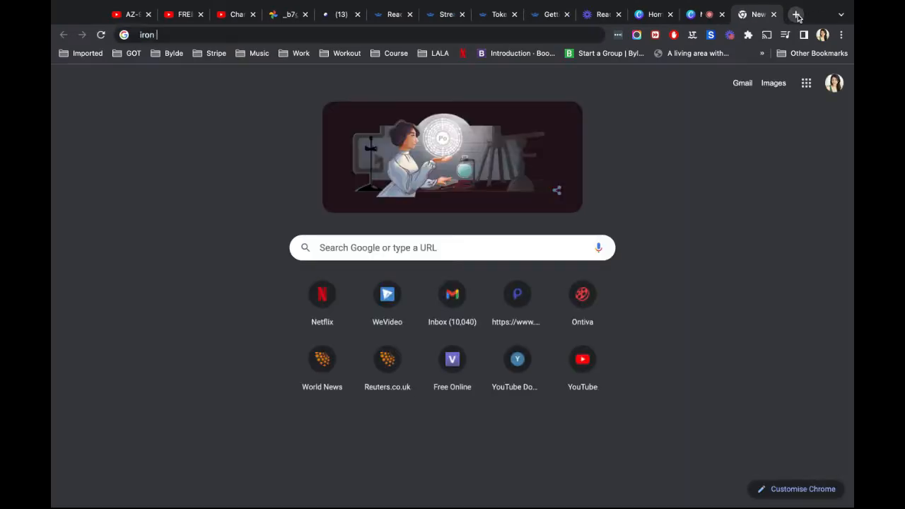
type("man logo")
key("Return")
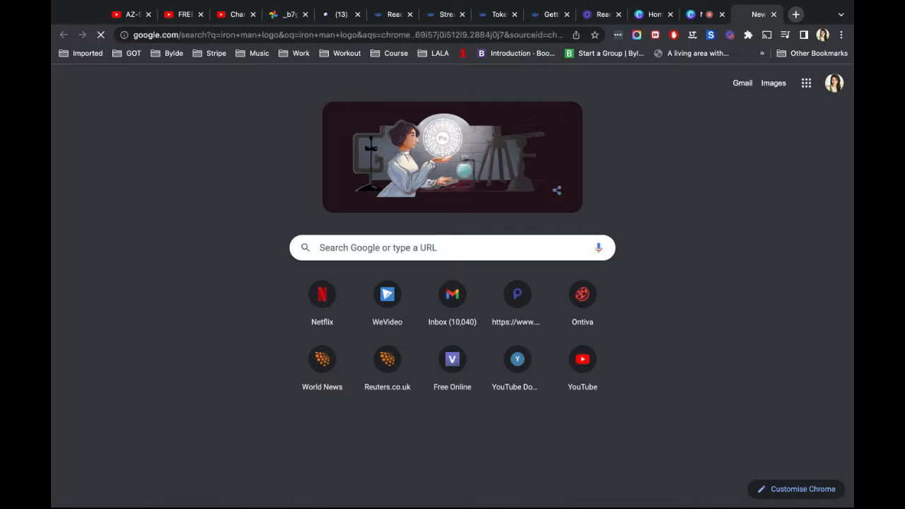
left_click(215, 128)
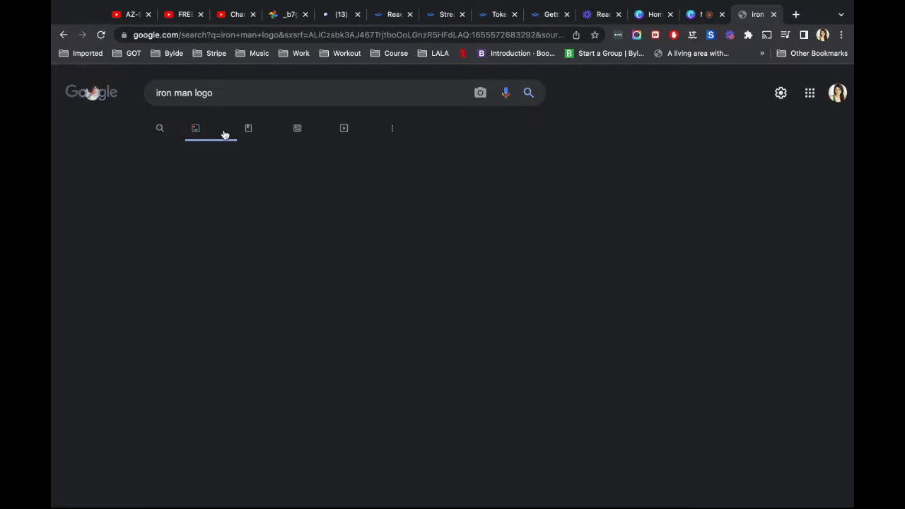
left_click(243, 91)
type("transp")
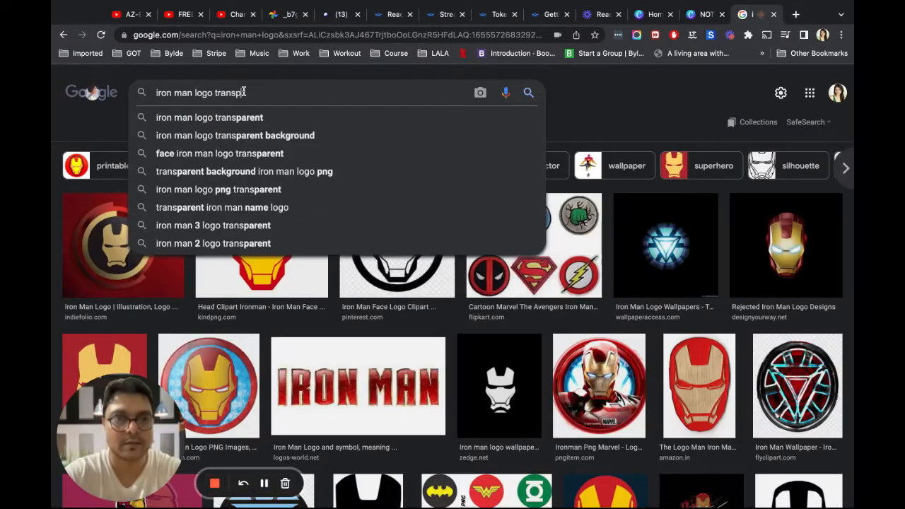
left_click(238, 133)
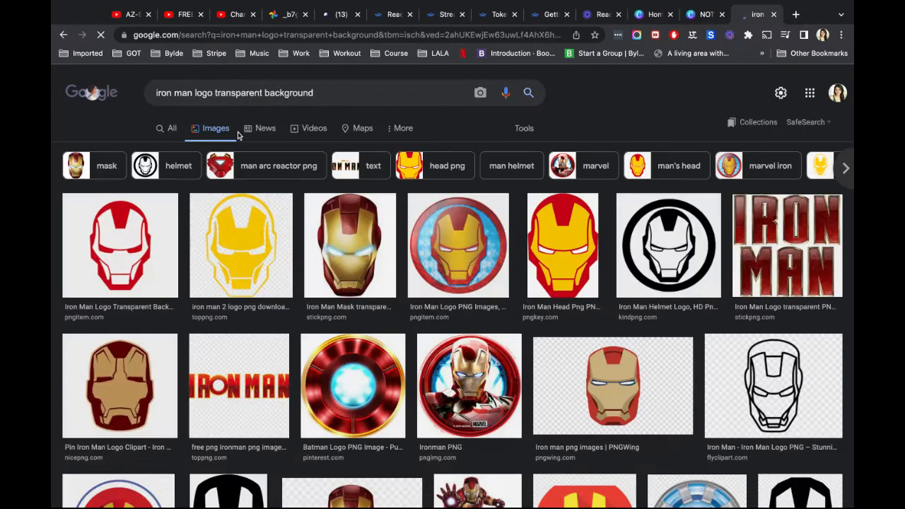
- Compare the red, red-and-yellow and black line-art Iron Man logos, and check the FlyClipart line-art image at full size
left_click(121, 244)
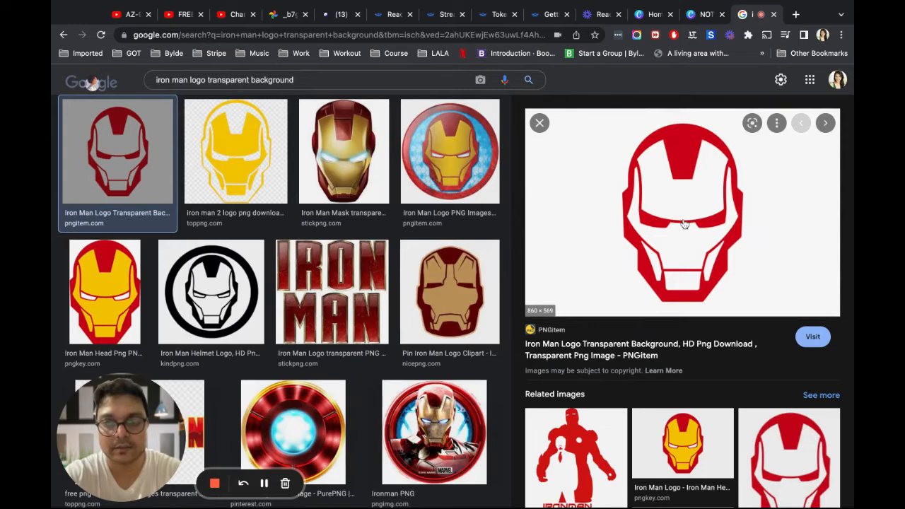
scroll(640, 283, "down", 1)
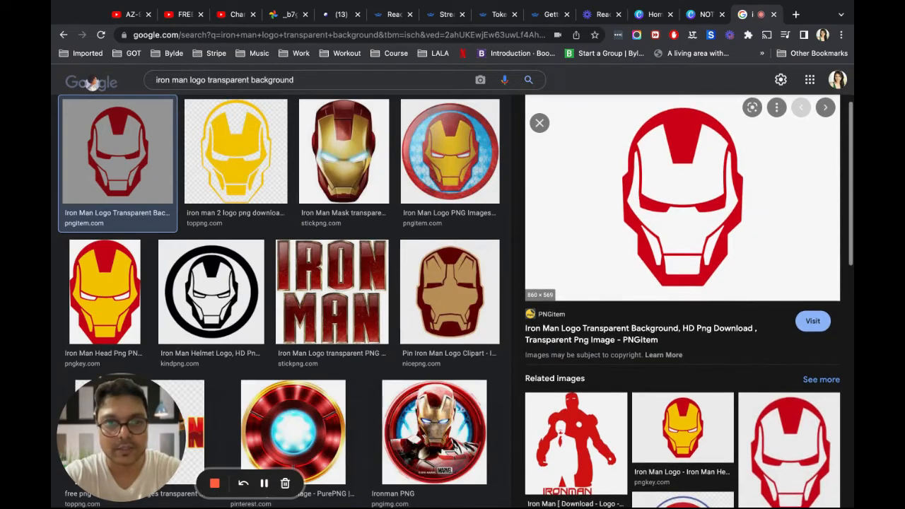
left_click(679, 422)
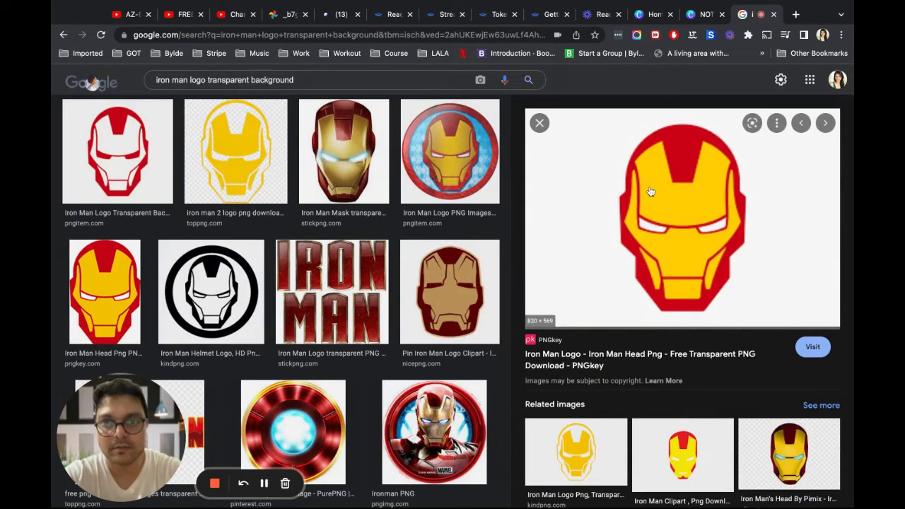
scroll(283, 297, "down", 5)
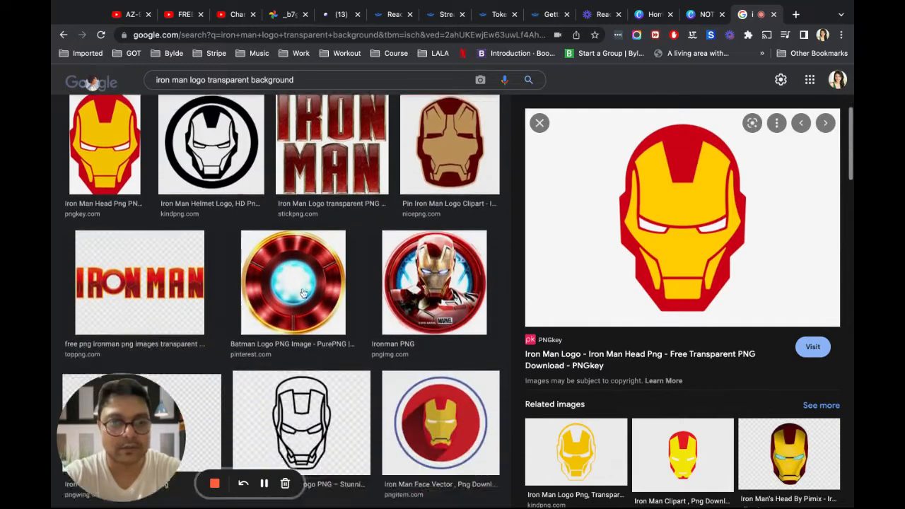
left_click(301, 305)
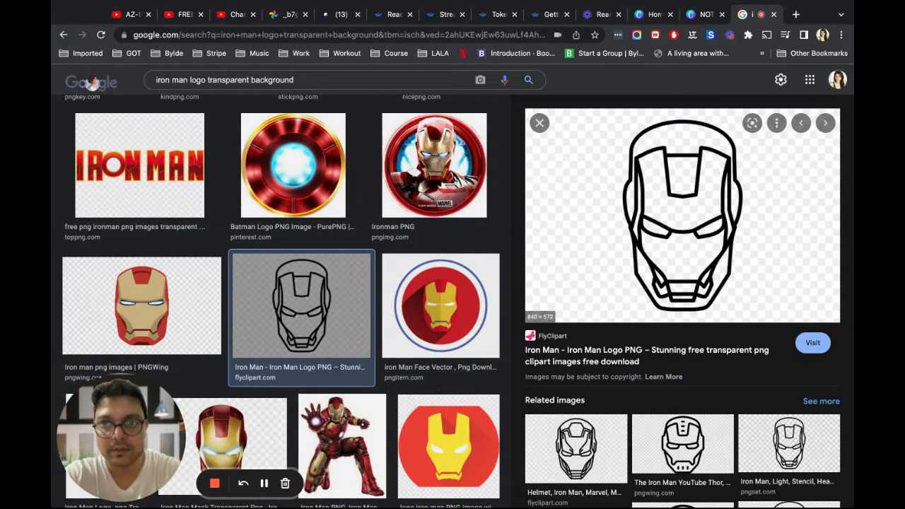
left_click(755, 15)
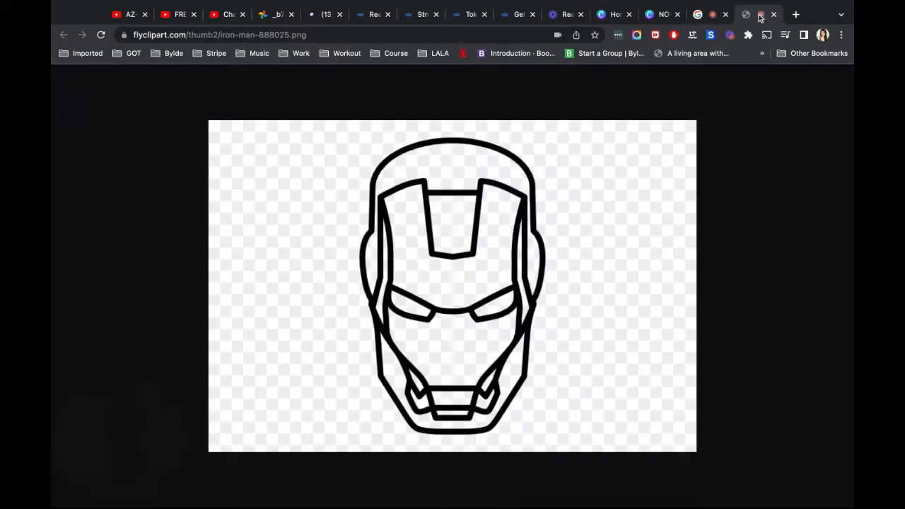
left_click(773, 14)
- Browse the related line-art Iron Man masks and check the solid black PNGWing logo at full size
scroll(625, 311, "down", 2)
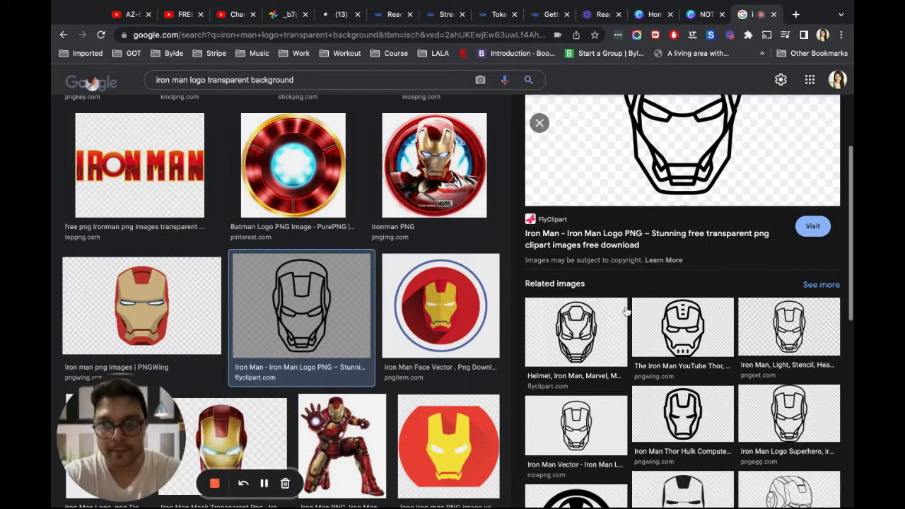
left_click(677, 313)
scroll(667, 278, "down", 3)
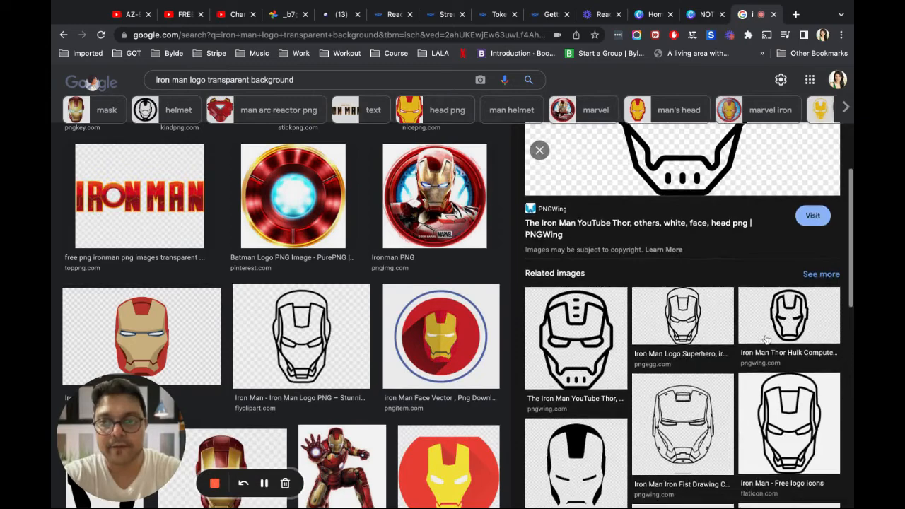
left_click(788, 328)
scroll(649, 220, "down", 3)
scroll(649, 220, "down", 2)
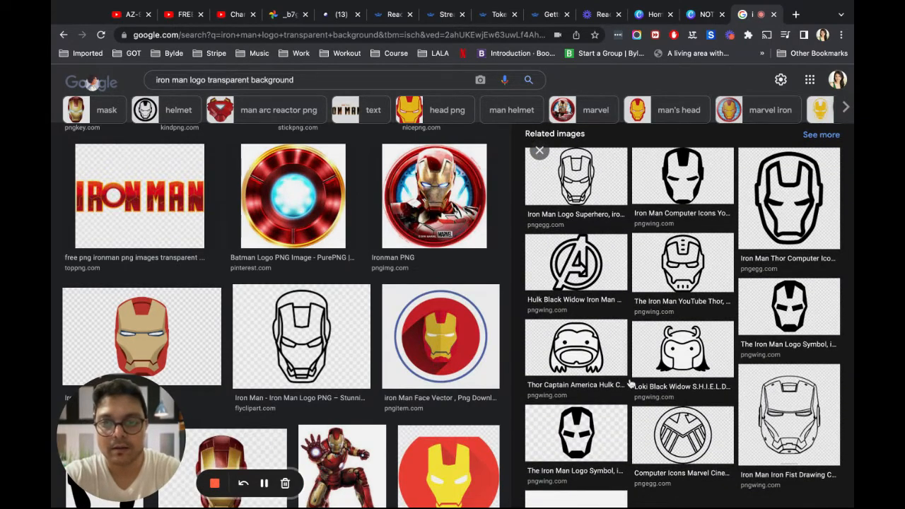
left_click(599, 447)
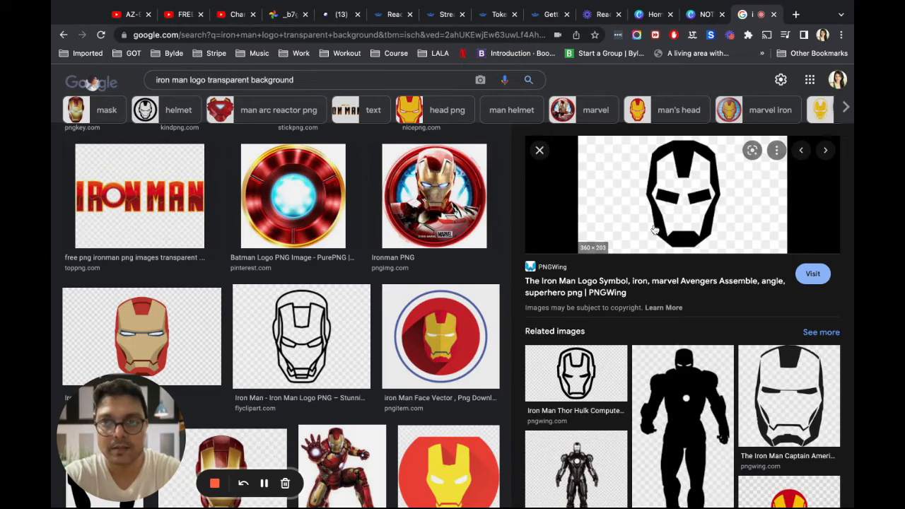
left_click(654, 229)
left_click(763, 14)
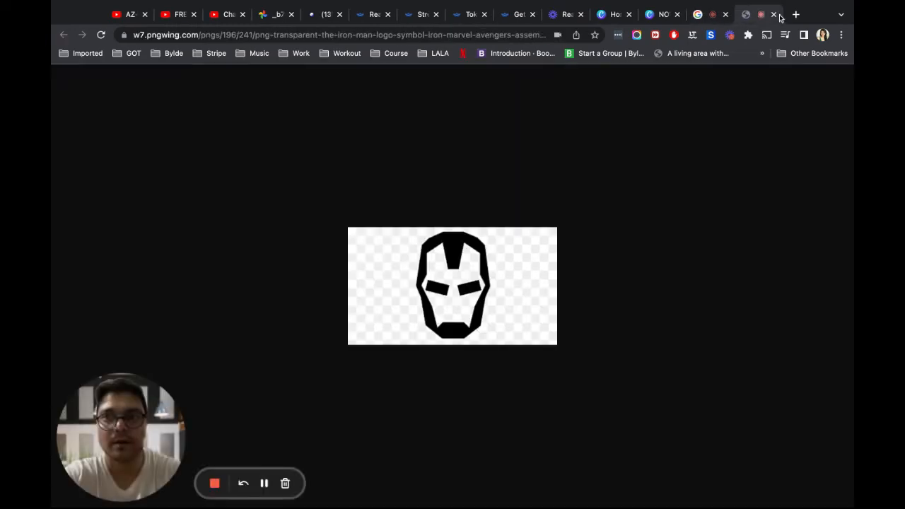
left_click(774, 14)
- Examine the black Iron Man mask from Pinterest among the further related images
scroll(667, 325, "down", 3)
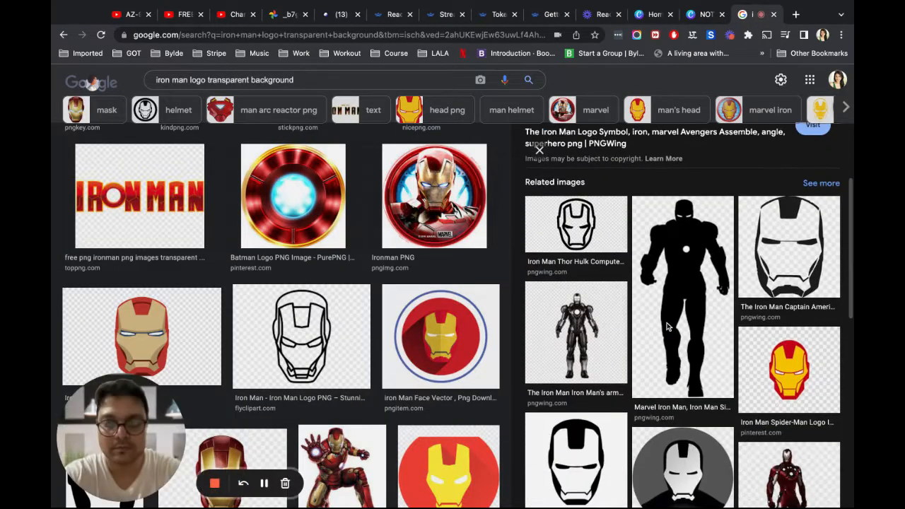
scroll(667, 325, "down", 2)
left_click(601, 339)
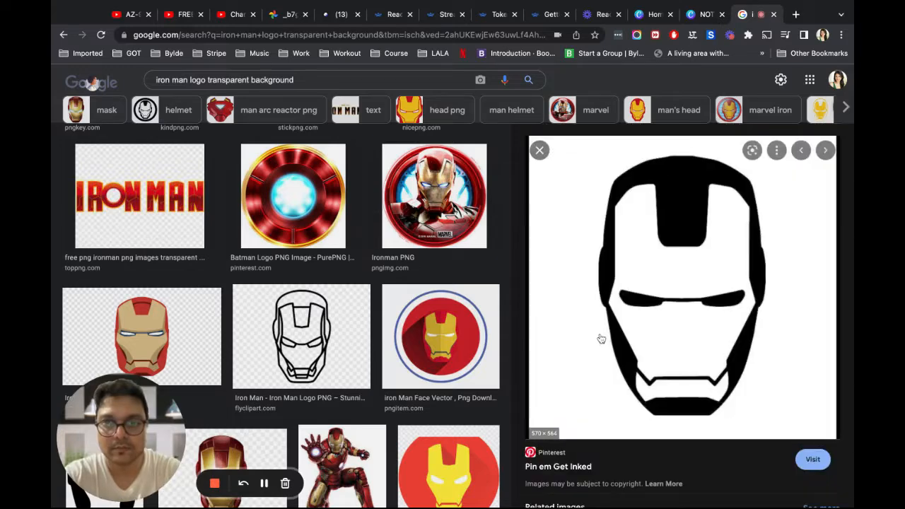
scroll(321, 283, "up", 5)
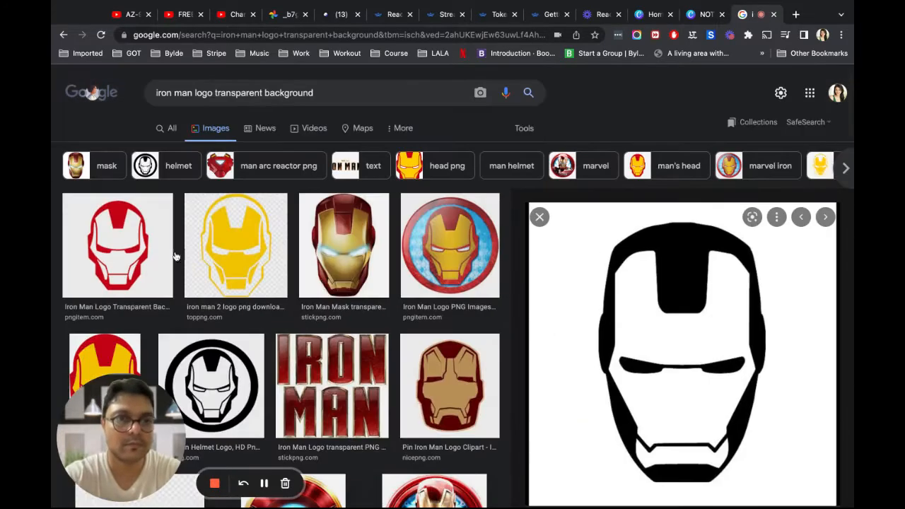
- Return to the red logo's related images, open the black Iron Man mask from vhv.rs and download its PNG
key("alt+Left")
scroll(636, 248, "down", 5)
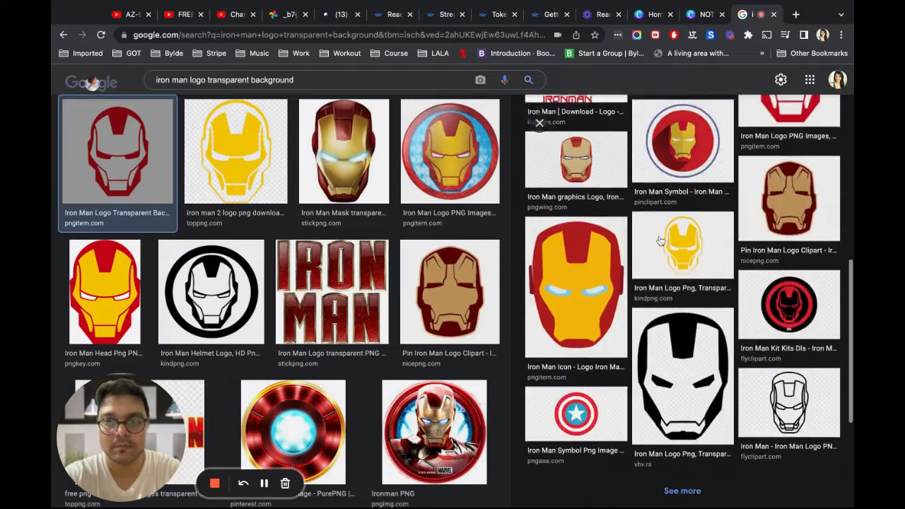
left_click(690, 321)
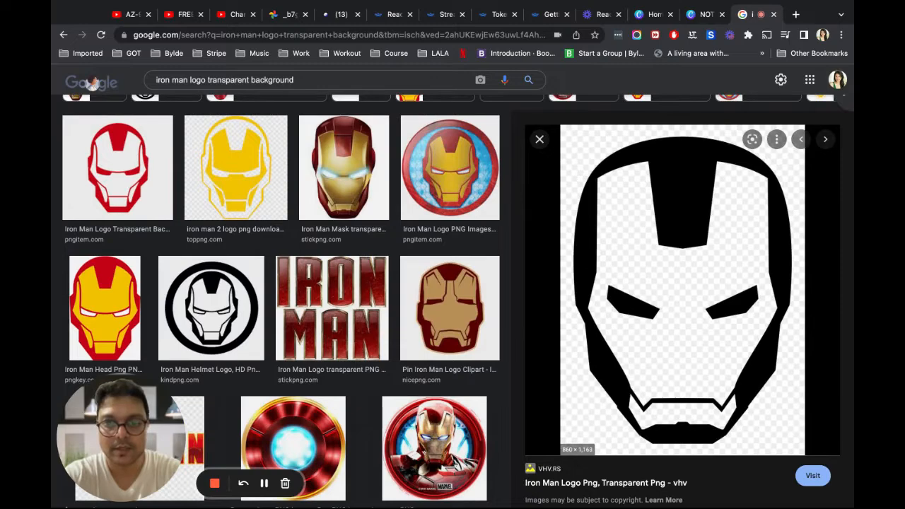
left_click(591, 484)
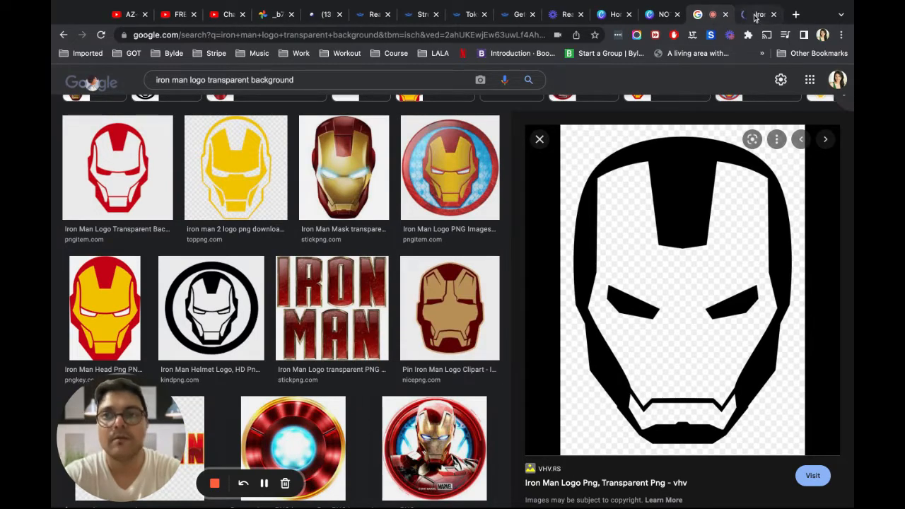
left_click(755, 16)
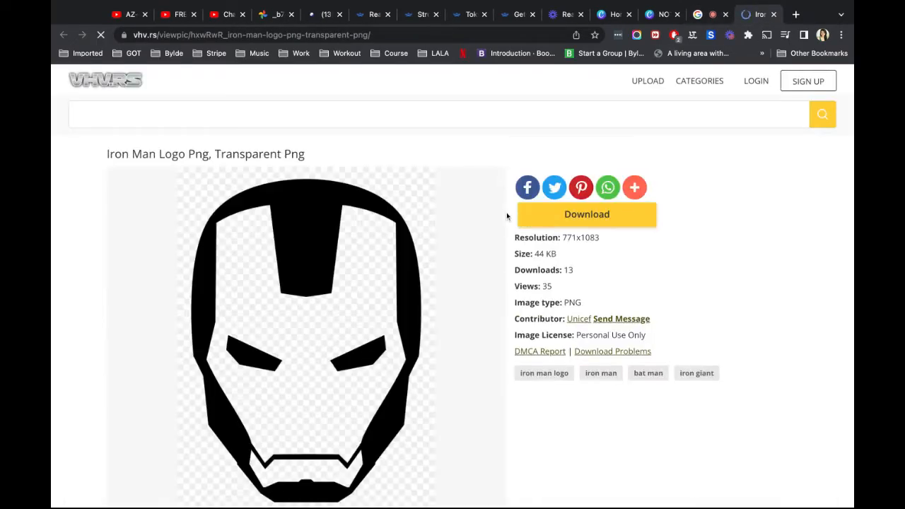
scroll(414, 227, "down", 2)
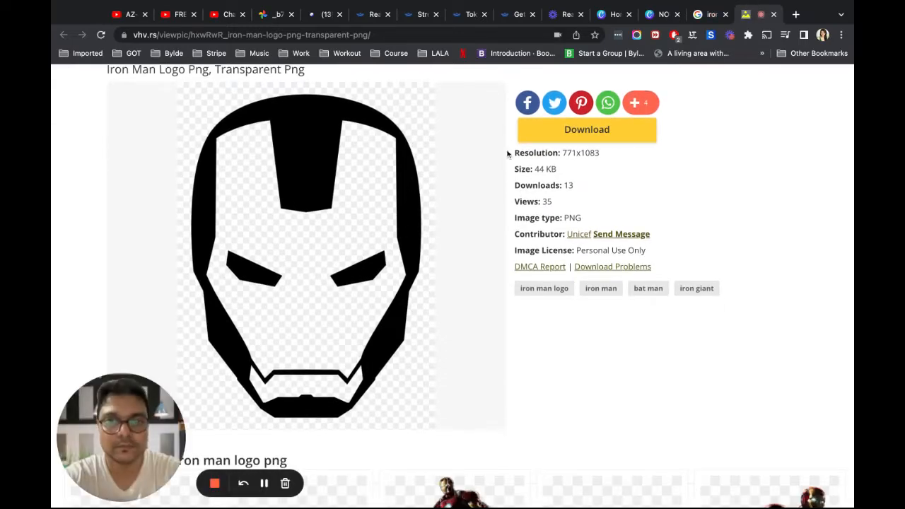
left_click(553, 139)
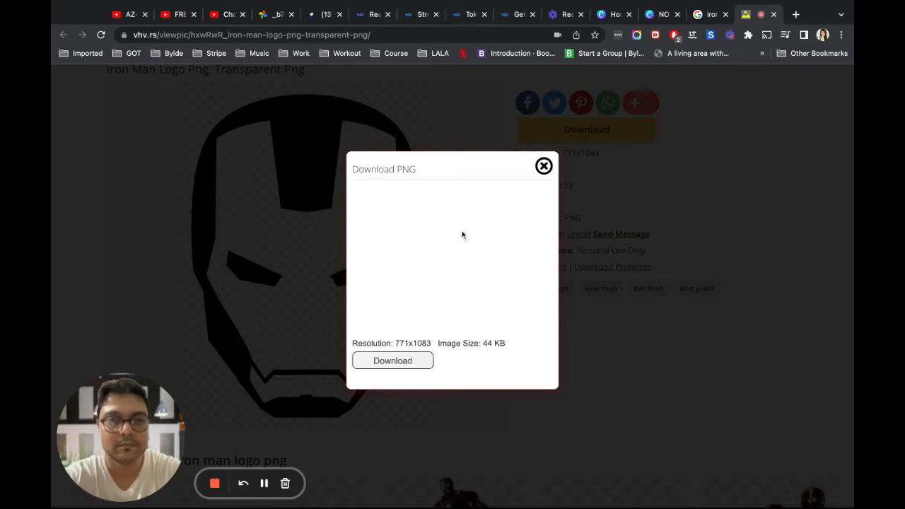
left_click(415, 362)
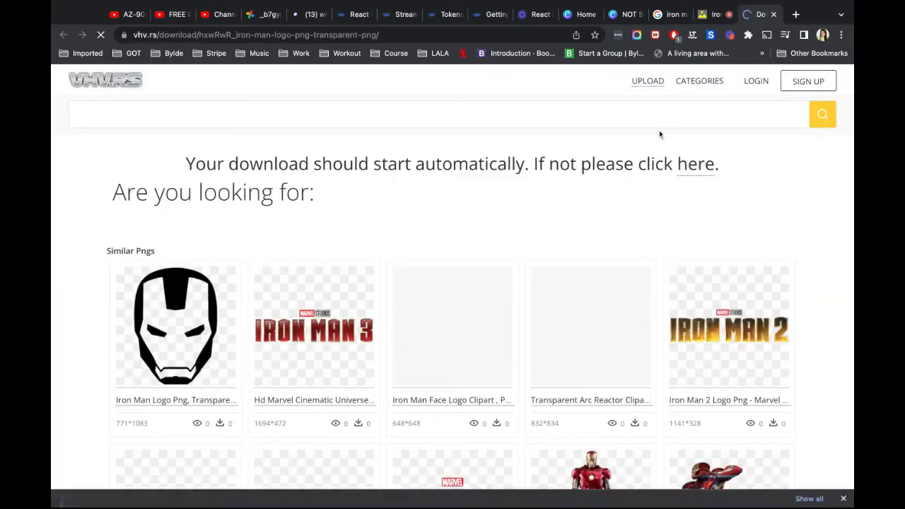
- Search vhv.rs for "spider man" and look through the PNG images, then close that page
left_click(249, 111)
type("spider man")
key("Return")
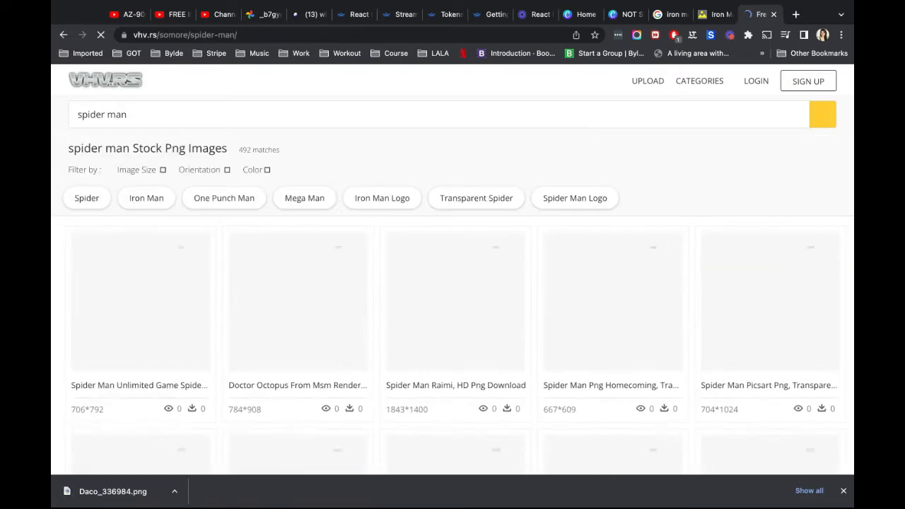
scroll(320, 175, "down", 2)
scroll(320, 175, "down", 5)
left_click(773, 15)
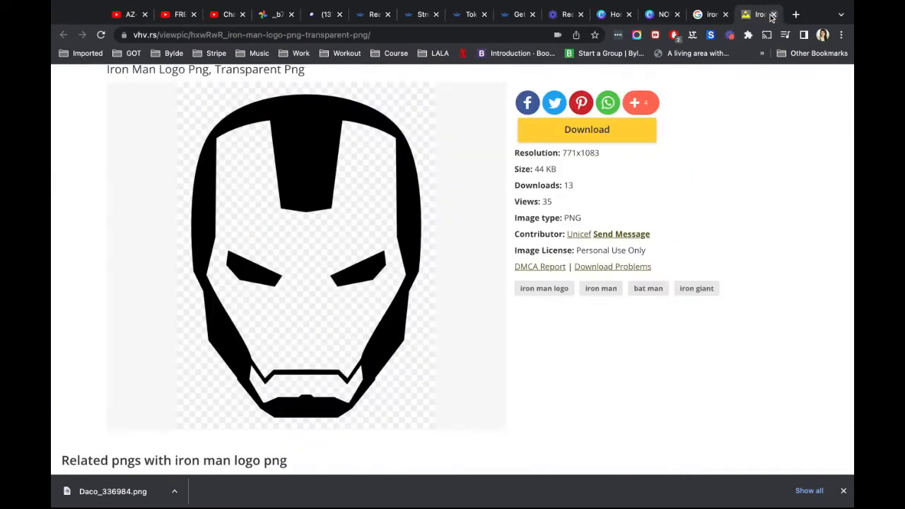
- Close the Iron Man logo page and change the Google Images search to "spider man logo transparent background"
left_click(773, 15)
double_click(160, 93)
type("spider")
key("Return")
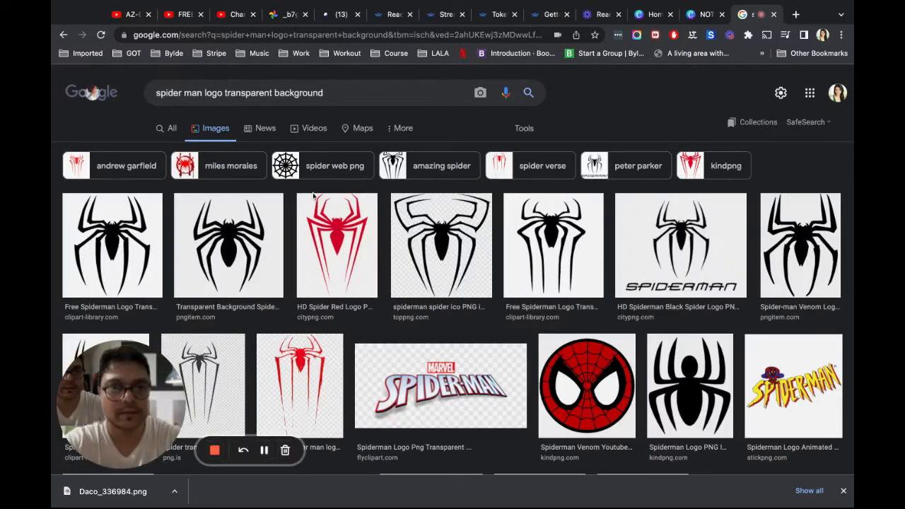
- Compare the TopPNG and PNGitem black spider logos and download the Spider-man Venom logo PNG from PNGitem
left_click(450, 217)
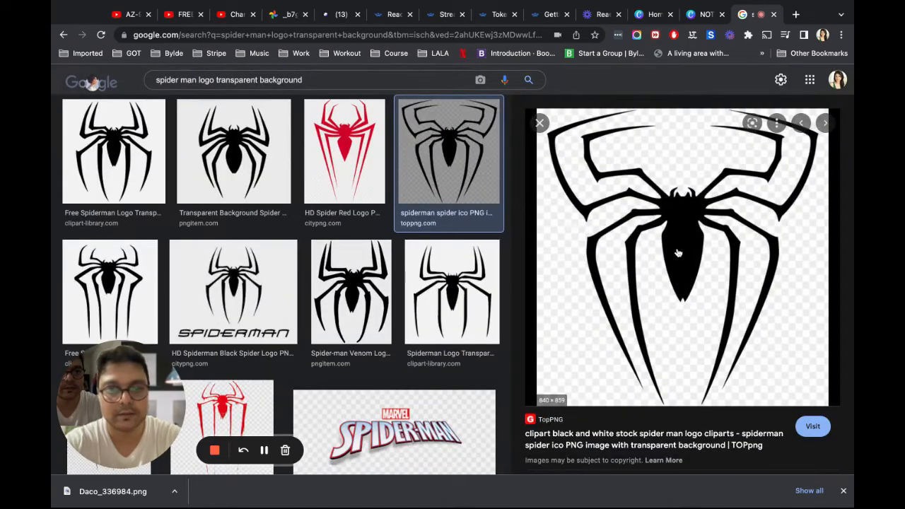
left_click(350, 291)
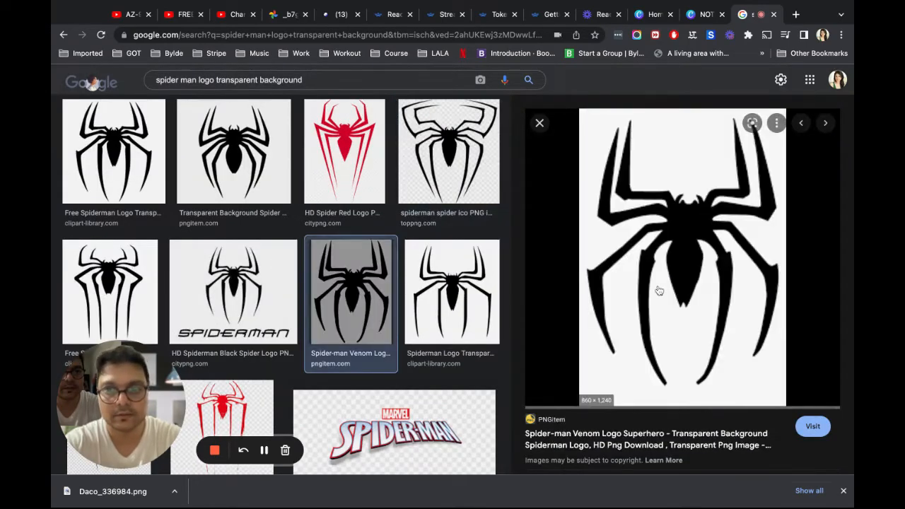
scroll(657, 297, "down", 2)
left_click(634, 347)
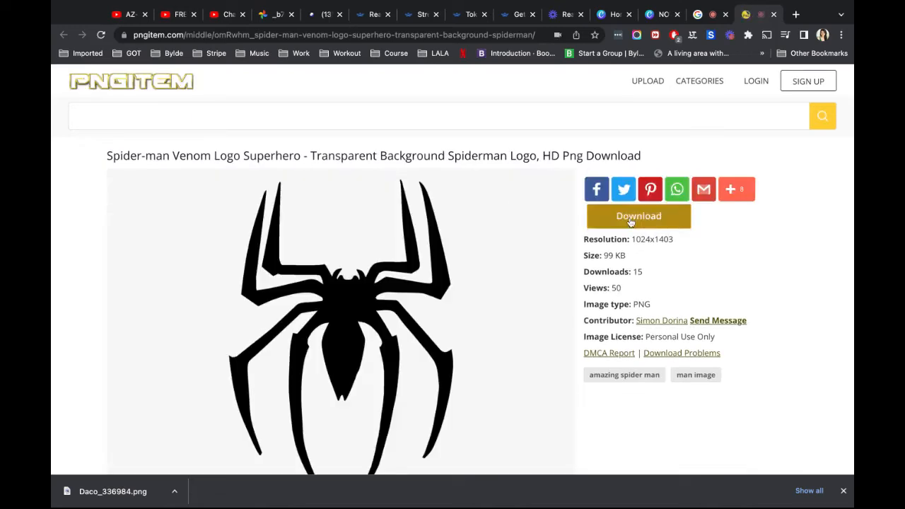
left_click(625, 221)
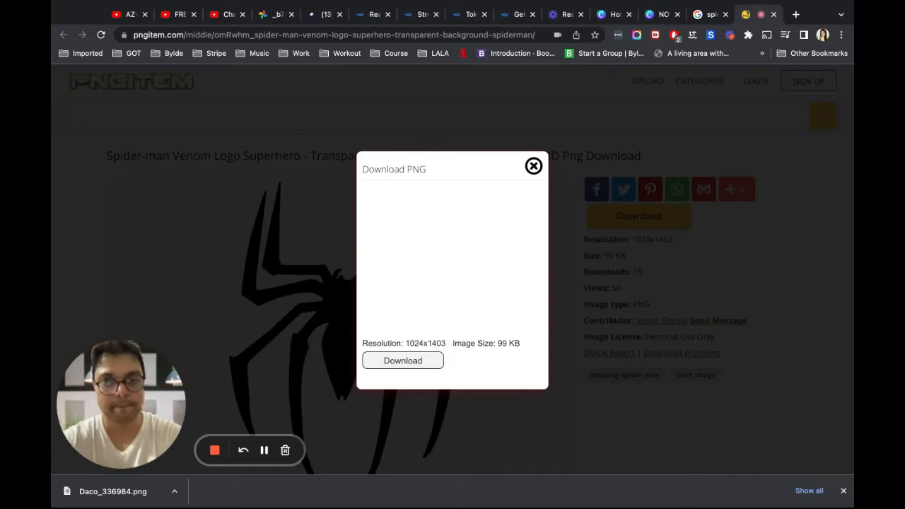
left_click(414, 360)
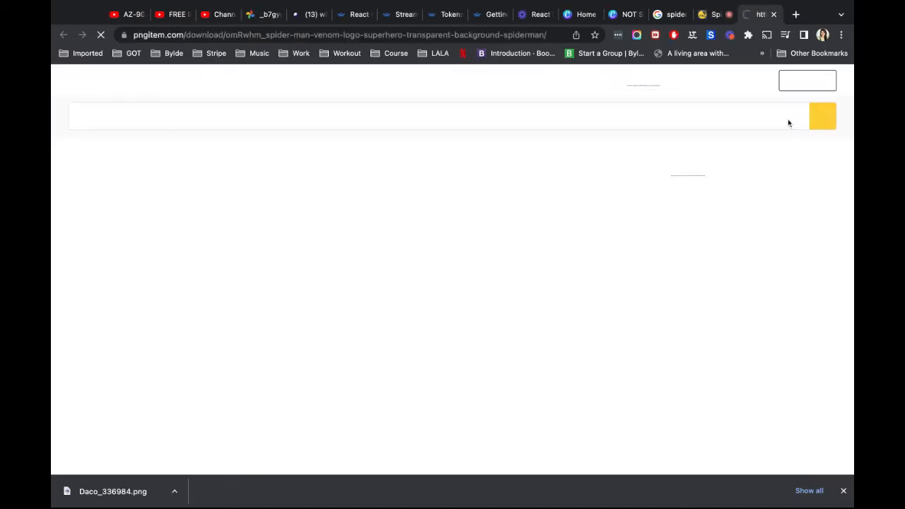
- Close the PNG download page, switch back to the Canva design and delete the line-art spider from the "NOT SPIDER MAN" page
left_click(773, 14)
left_click(611, 14)
left_click(659, 14)
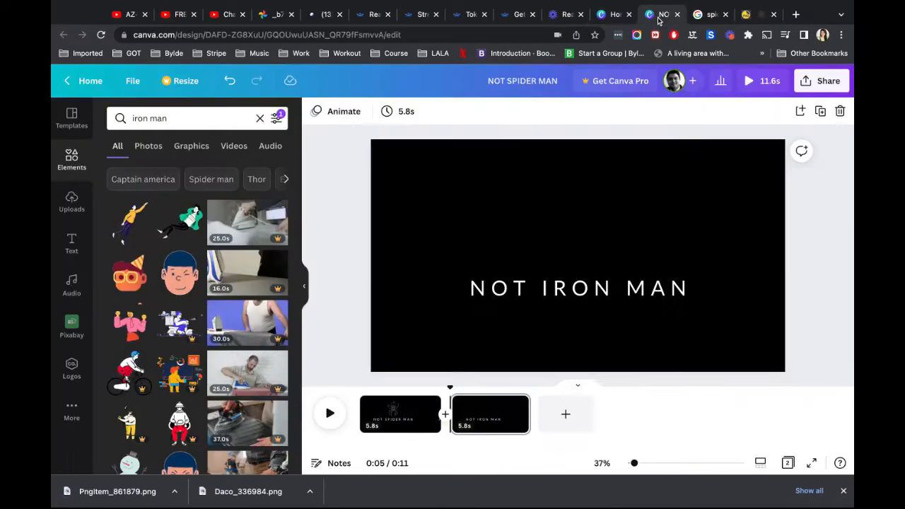
left_click(400, 413)
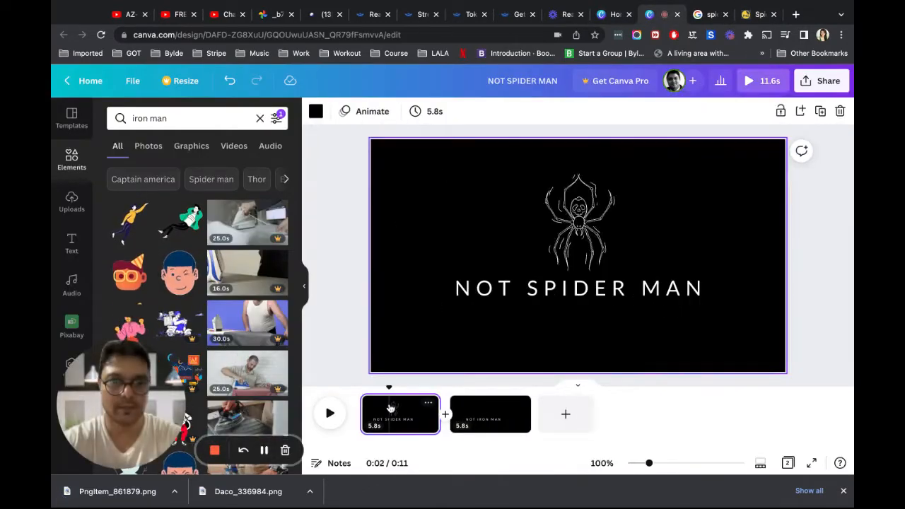
left_click(569, 227)
key("Delete")
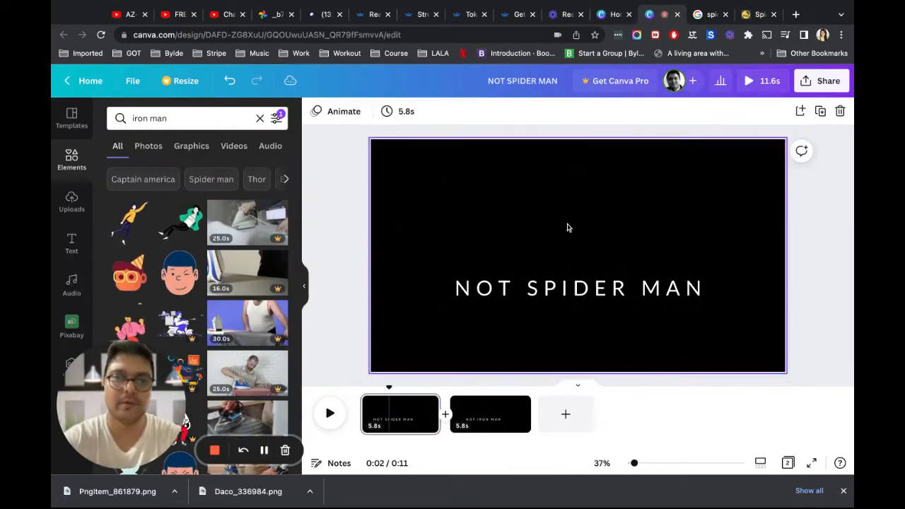
- Upload the two downloaded logo PNGs and place the spider logo, shrunk and centred, above the "NOT SPIDER MAN" text
left_click(71, 200)
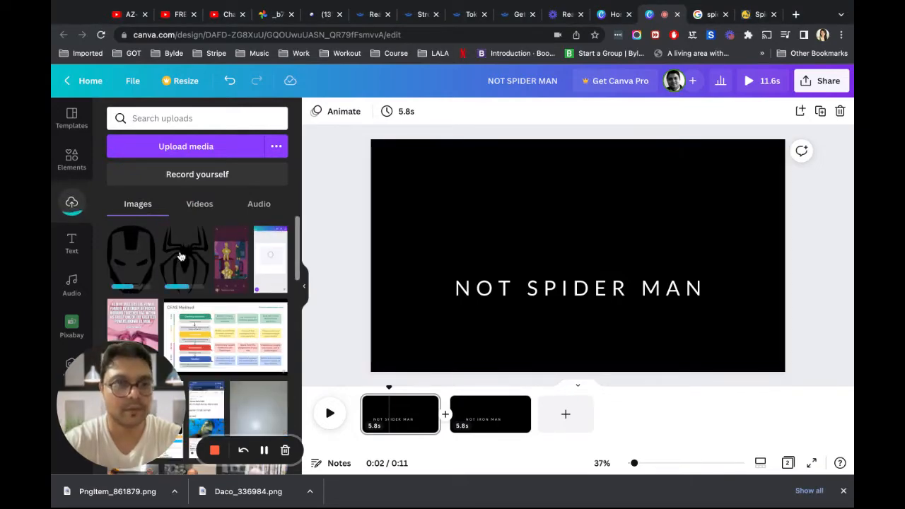
left_click(182, 253)
left_click_drag(636, 338, 587, 268)
left_click_drag(541, 235, 553, 236)
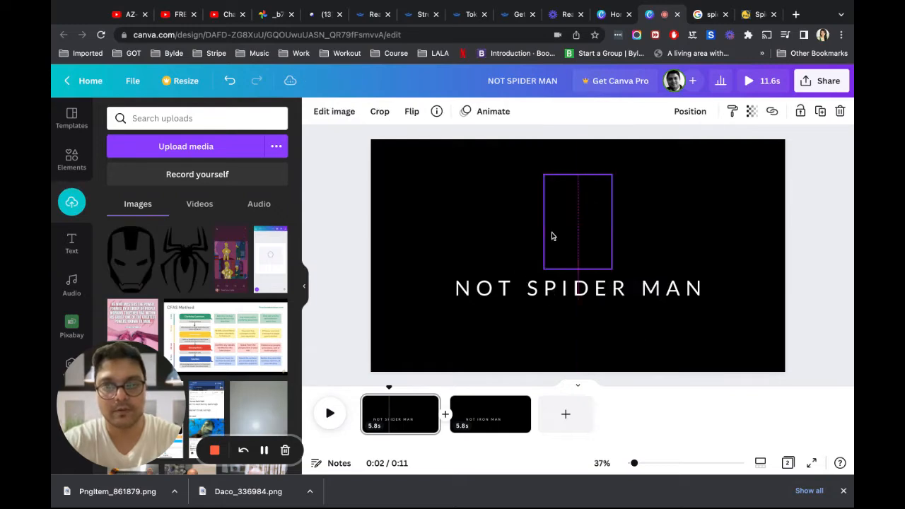
- Make the "NOT SPIDER MAN" text black and the page background white
left_click(416, 171)
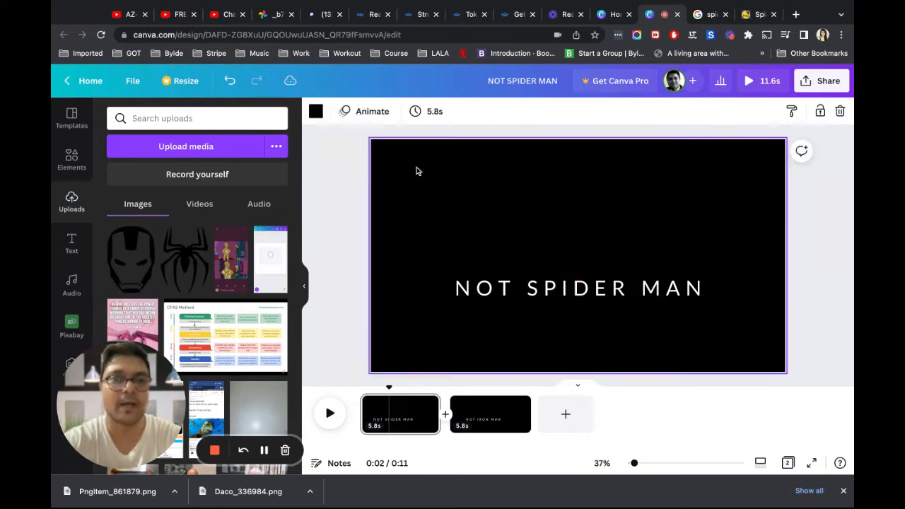
left_click(503, 292)
left_click(493, 111)
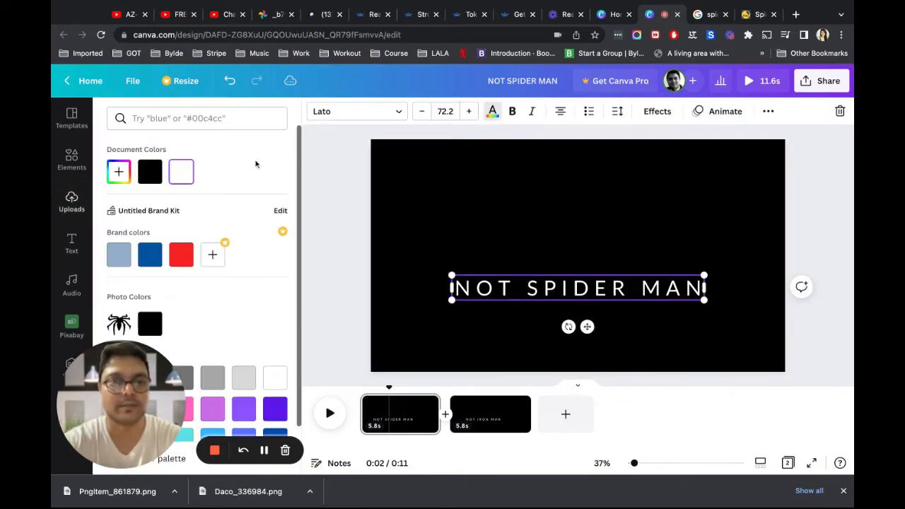
left_click(148, 171)
left_click(399, 195)
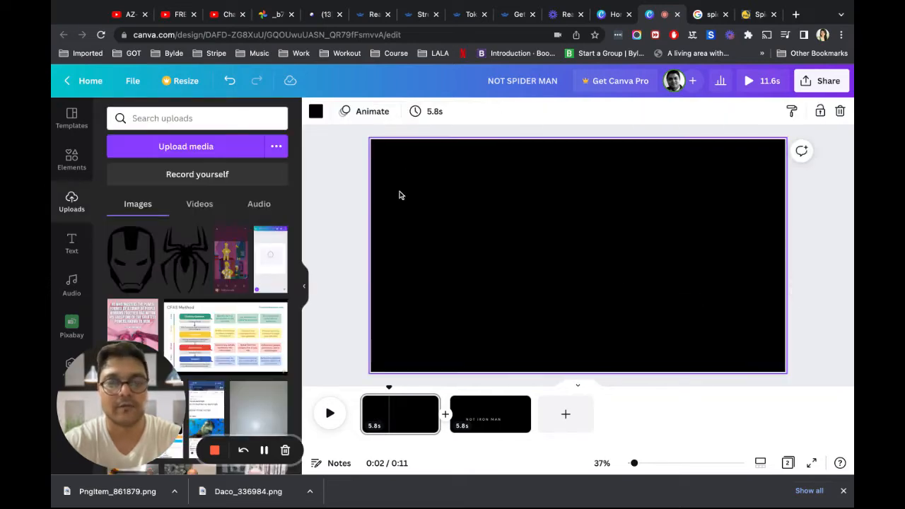
left_click(316, 111)
left_click(179, 181)
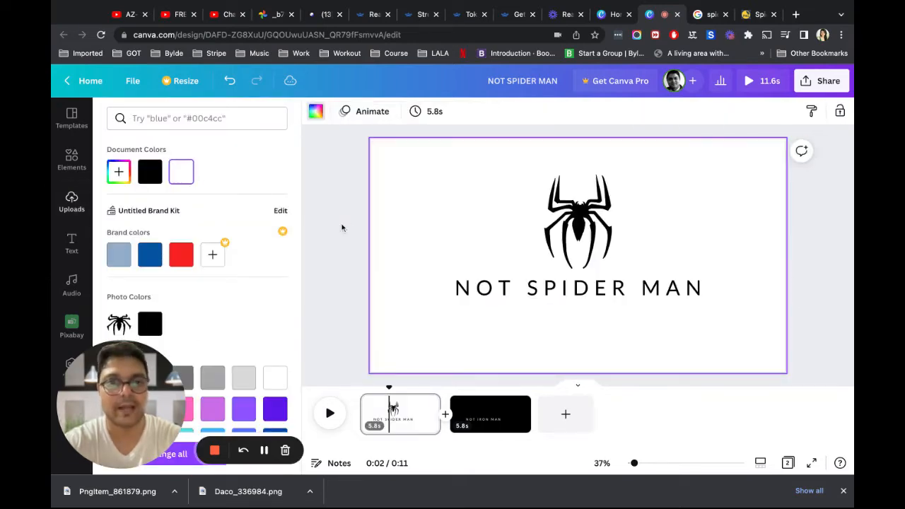
left_click(341, 226)
- Add the uploaded Iron Man mask to the second page, shrink it and centre it above the "NOT IRON MAN" text
left_click(492, 411)
left_click(133, 258)
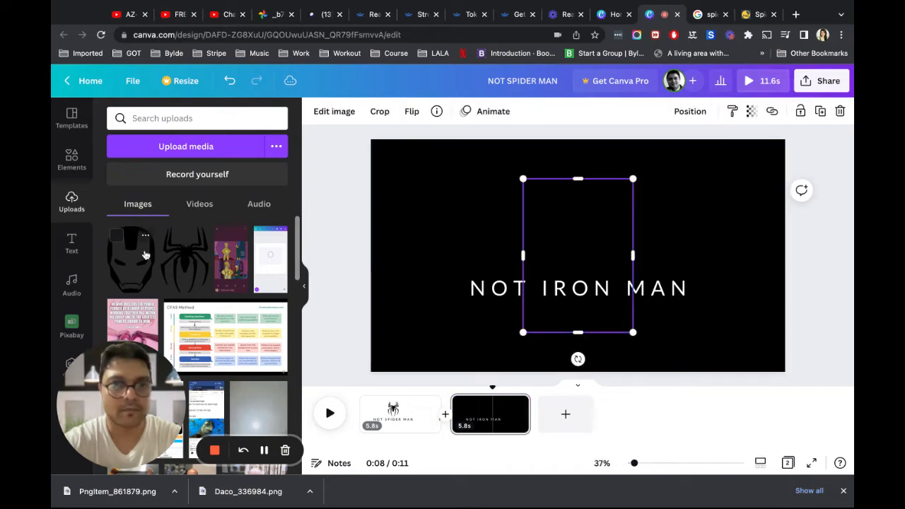
left_click_drag(634, 330, 588, 269)
left_click_drag(559, 236, 560, 236)
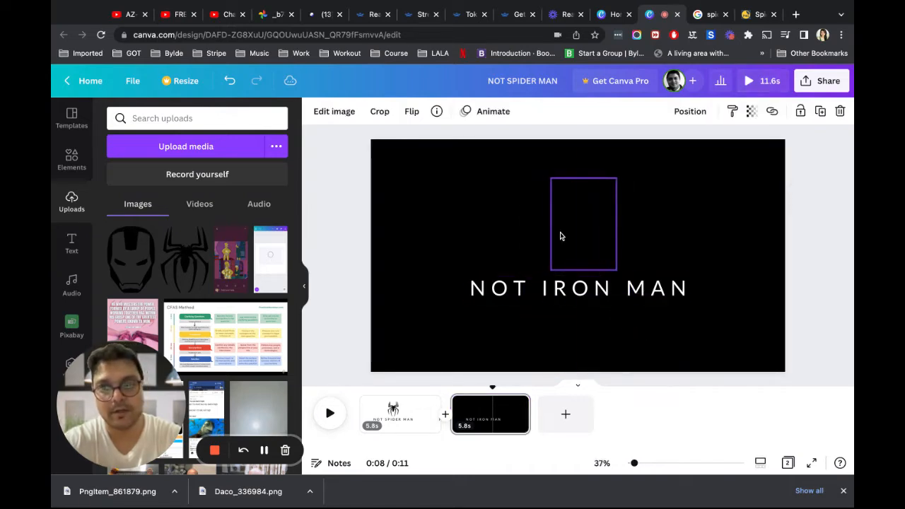
- Recolour the "NOT IRON MAN" text black and set that page's background to white
left_click(543, 286)
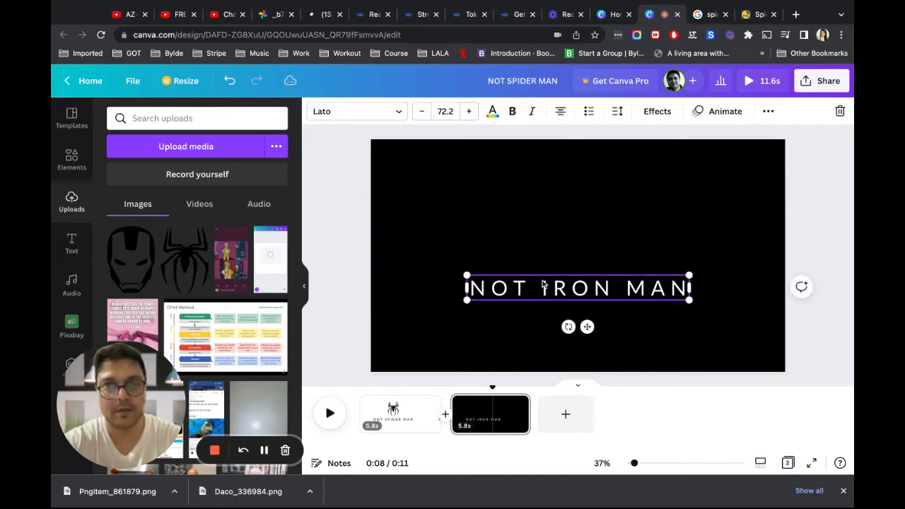
left_click(493, 112)
left_click(149, 172)
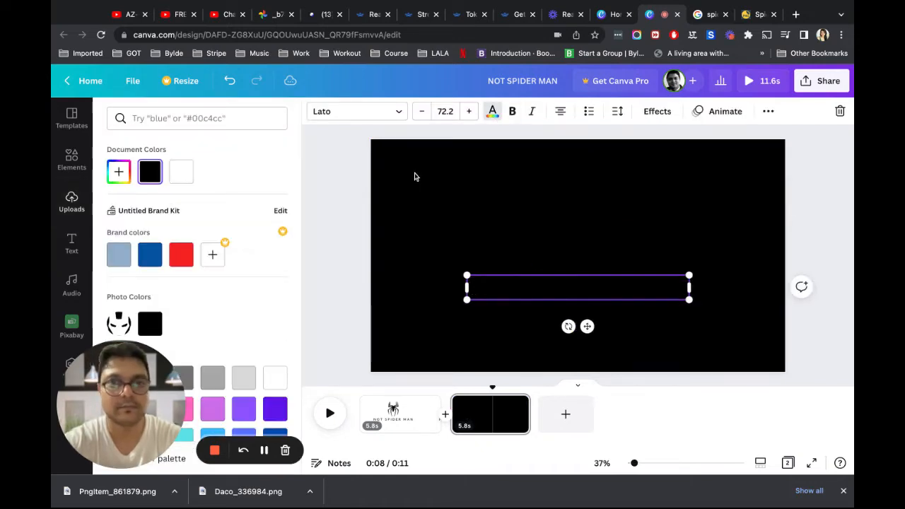
left_click(414, 176)
left_click(315, 112)
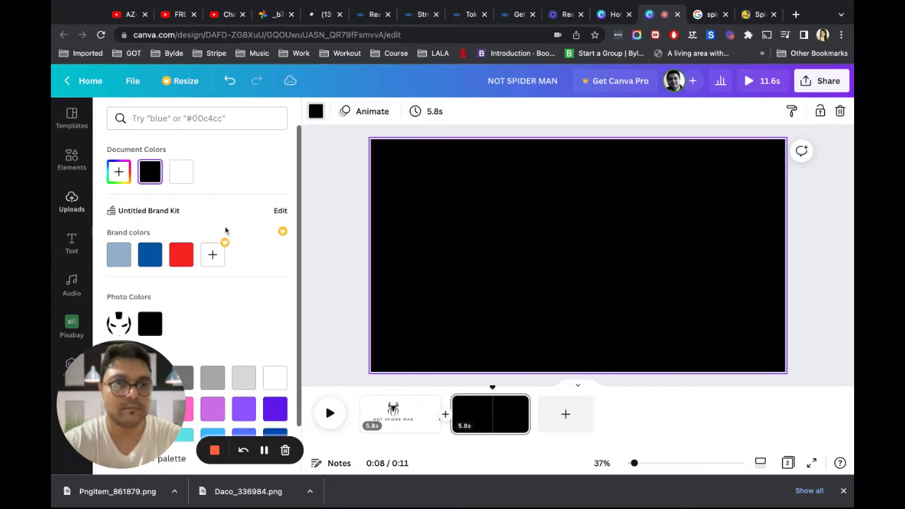
left_click(183, 176)
left_click(325, 198)
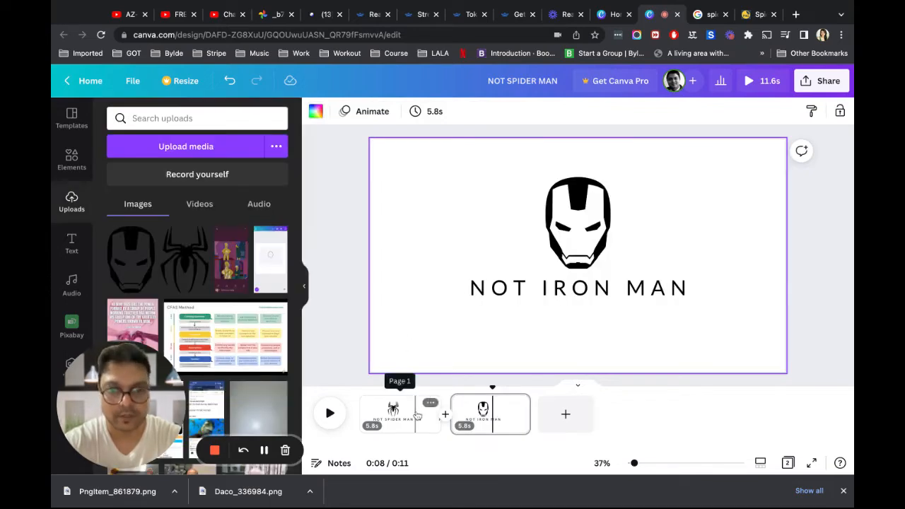
- Add a blank page at the end of the timeline and duplicate the "NOT IRON MAN" page
left_click(417, 416)
left_click(467, 419)
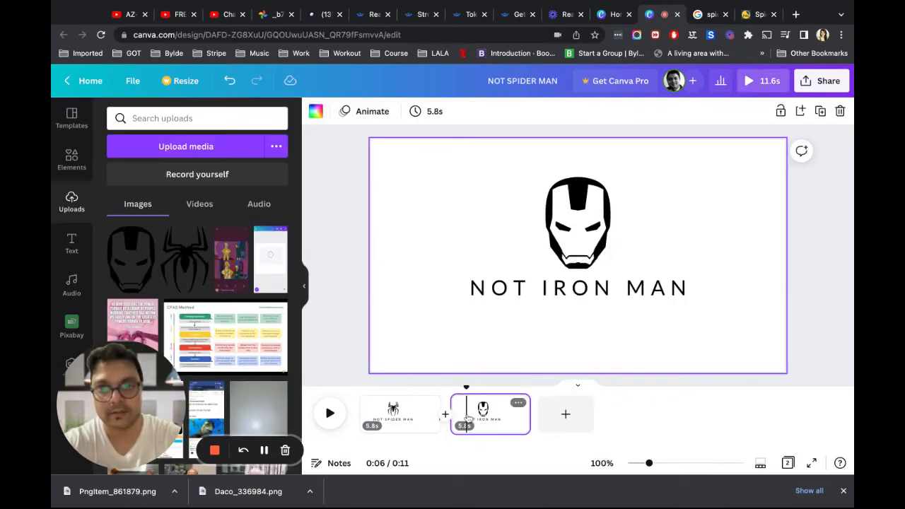
left_click(575, 418)
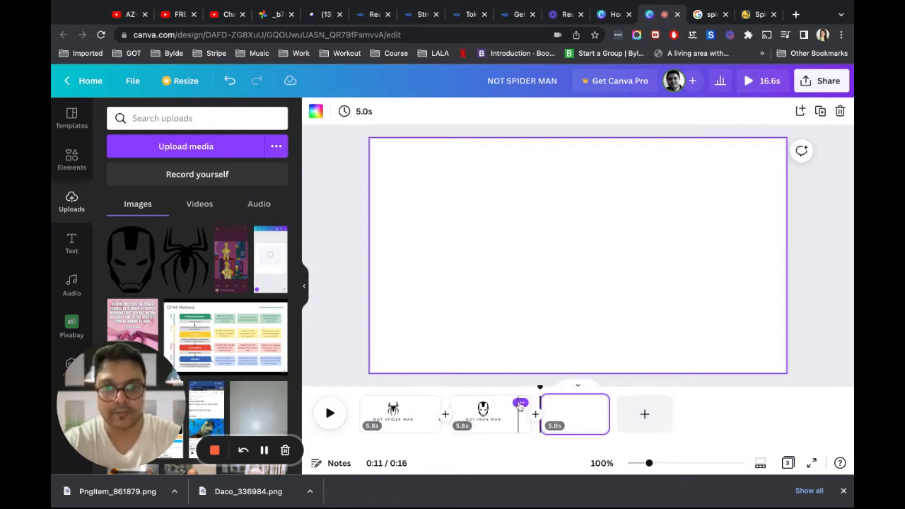
right_click(517, 412)
left_click(573, 257)
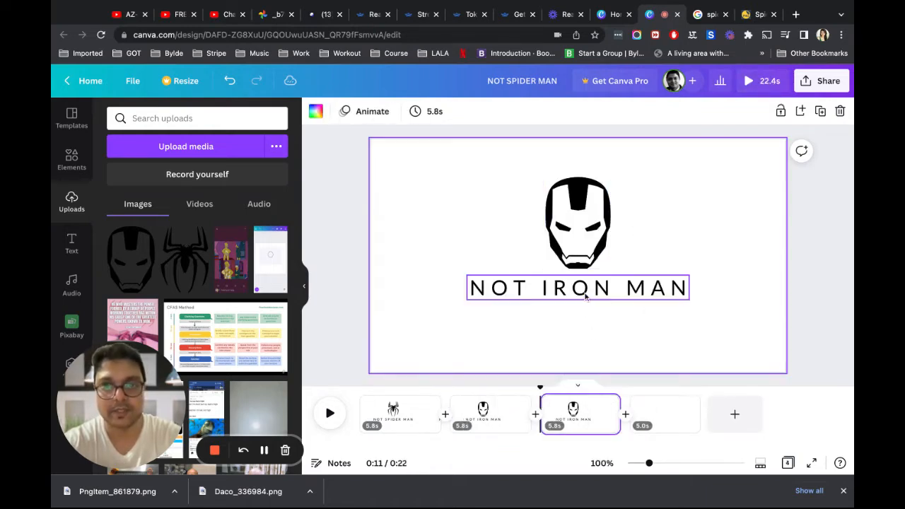
- Change the text on the duplicated page to "I AM YOUR" and delete its Iron Man mask
left_click(682, 287)
left_click(682, 287)
key("BackSpace")
type("I AM Your")
key("BackSpace")
key("BackSpace")
key("BackSpace")
type("OUR")
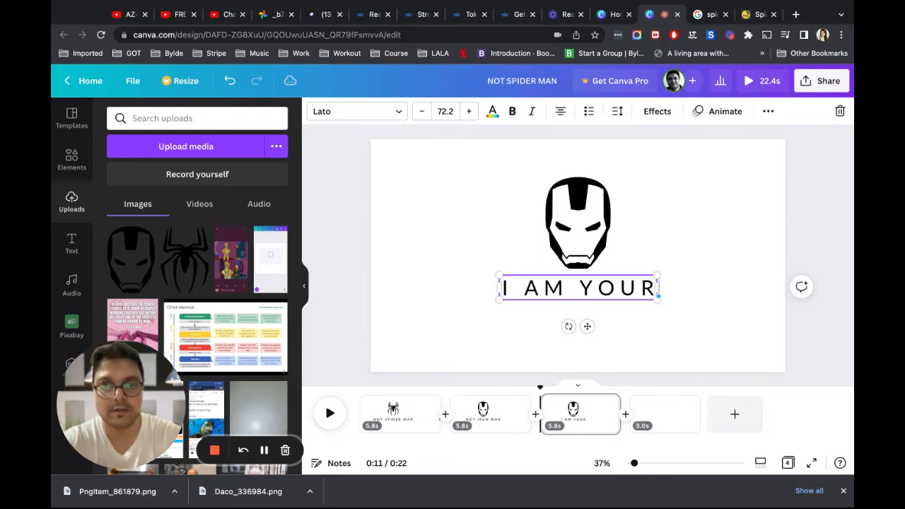
left_click(578, 255)
key("Delete")
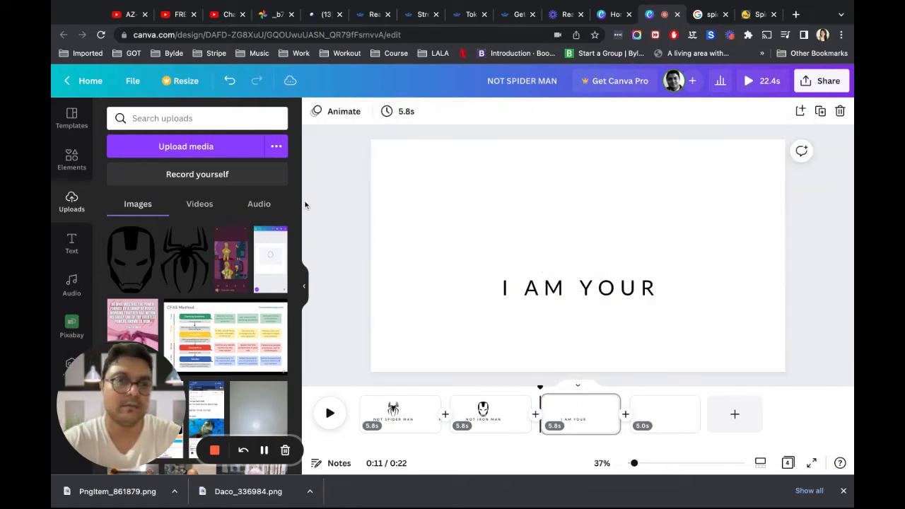
left_click(185, 118)
type("CIRCLE")
key("Return")
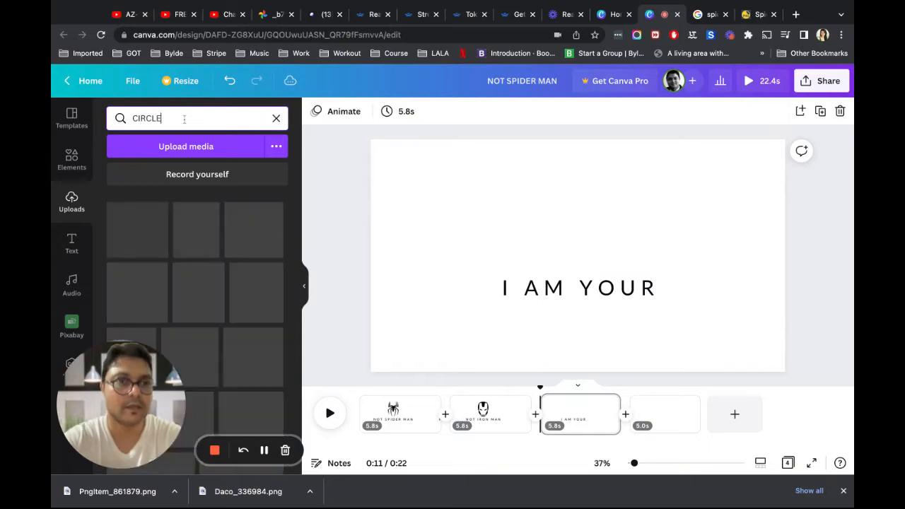
- Search the elements for "circle", add the double-ring circle graphic to the "I AM YOUR" page and shrink it
left_click(73, 160)
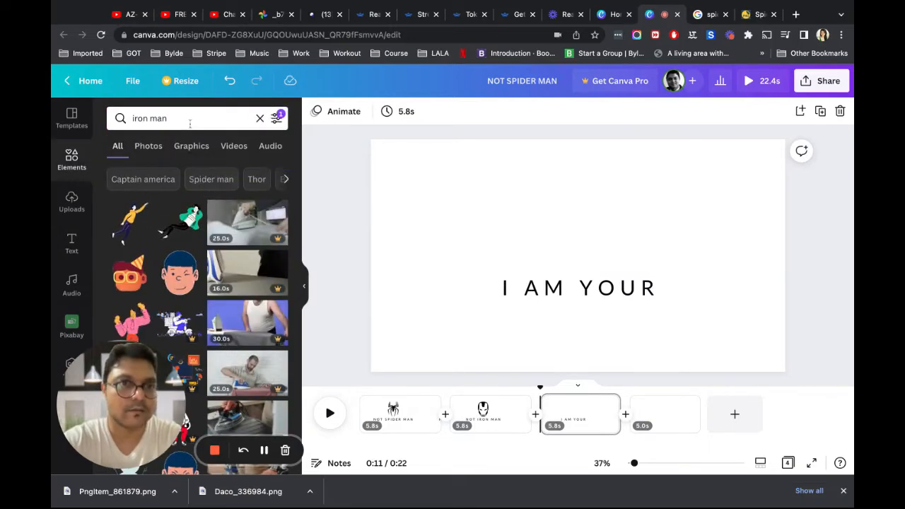
left_click(188, 120)
type("circle")
key("Return")
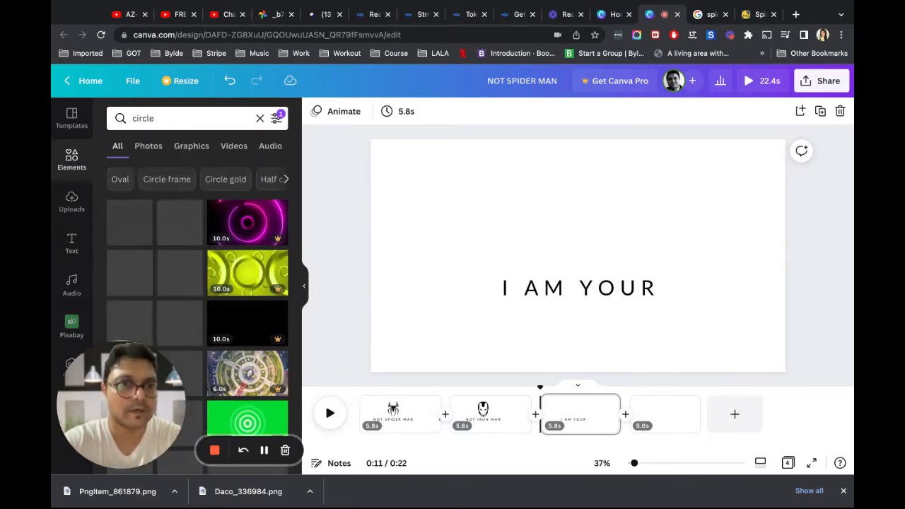
left_click(557, 248)
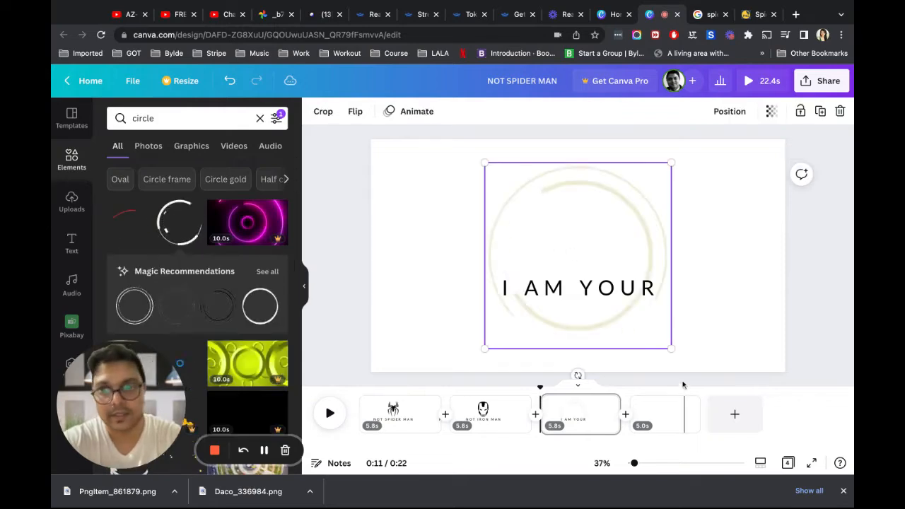
left_click_drag(671, 348, 672, 350)
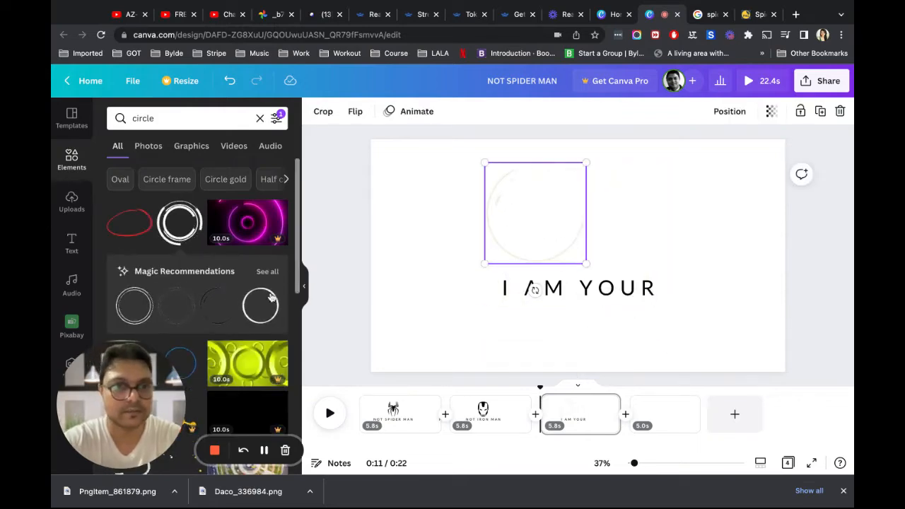
- Replace the double-ring circle with the plain single ring from its full list of Magic Recommendations
left_click(268, 272)
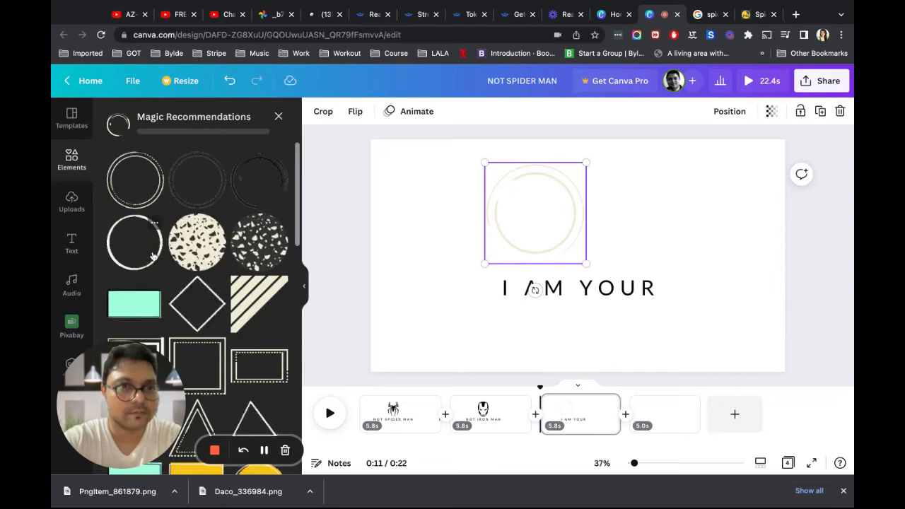
scroll(154, 256, "down", 1)
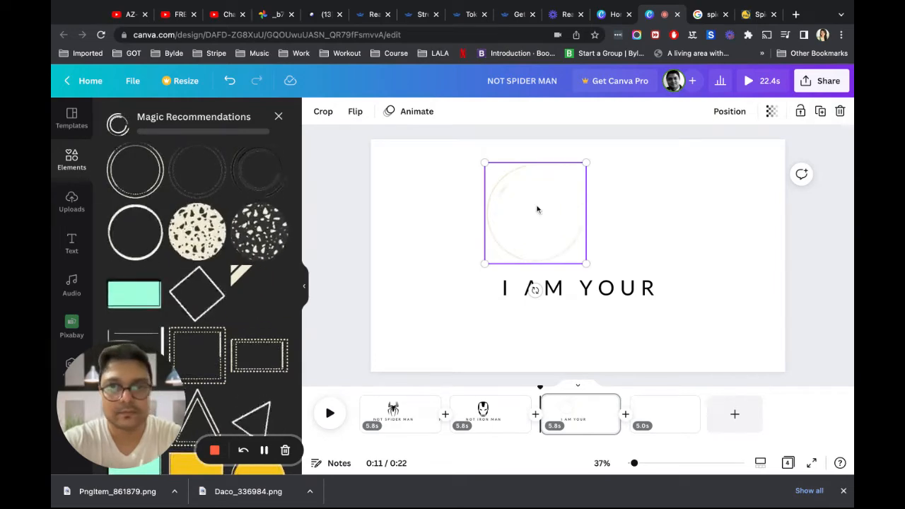
left_click(460, 225)
left_click(141, 235)
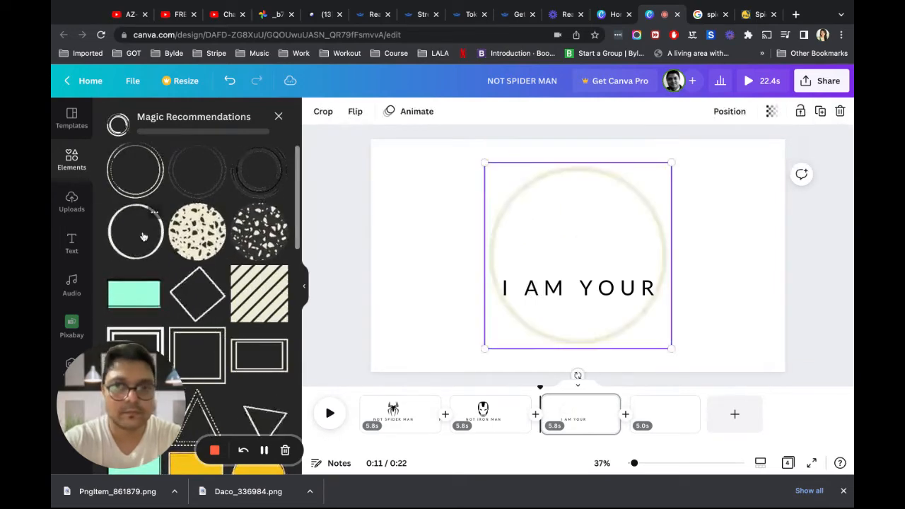
- Try the double-outline triangle from the recommendations on the page at a reduced size
scroll(225, 261, "down", 2)
scroll(225, 261, "down", 5)
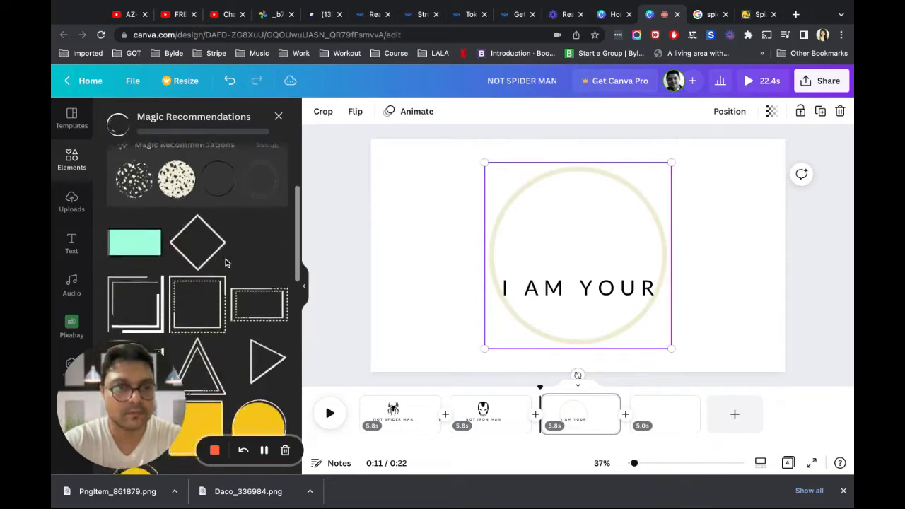
left_click(202, 280)
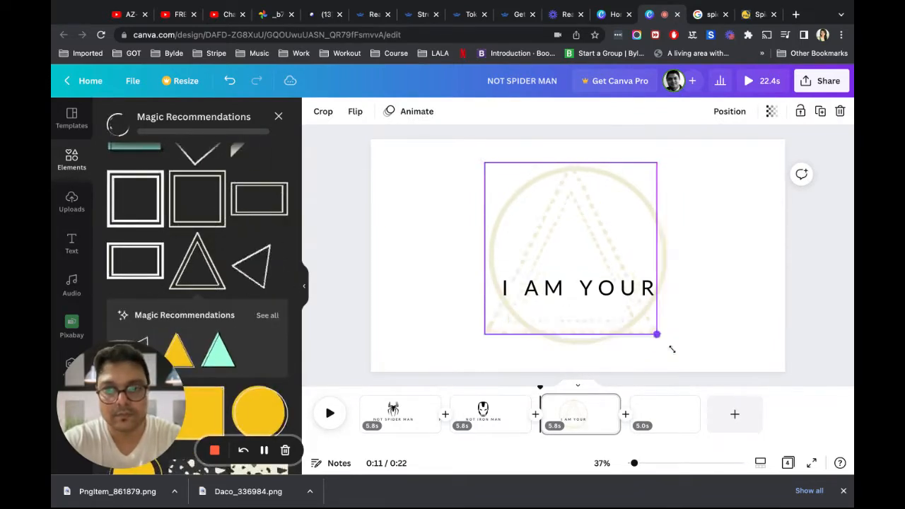
left_click_drag(670, 349, 584, 258)
- Delete the triangle from the page, and shrink and centre the single ring above the "I AM YOUR" text
left_click_drag(670, 347, 597, 274)
left_click_drag(580, 219, 752, 219)
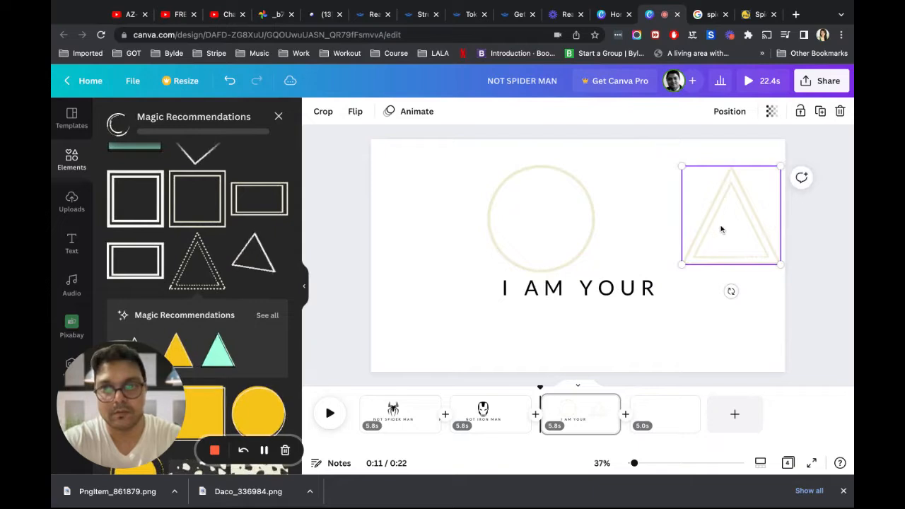
key("Delete")
left_click_drag(539, 257, 568, 247)
left_click(697, 256)
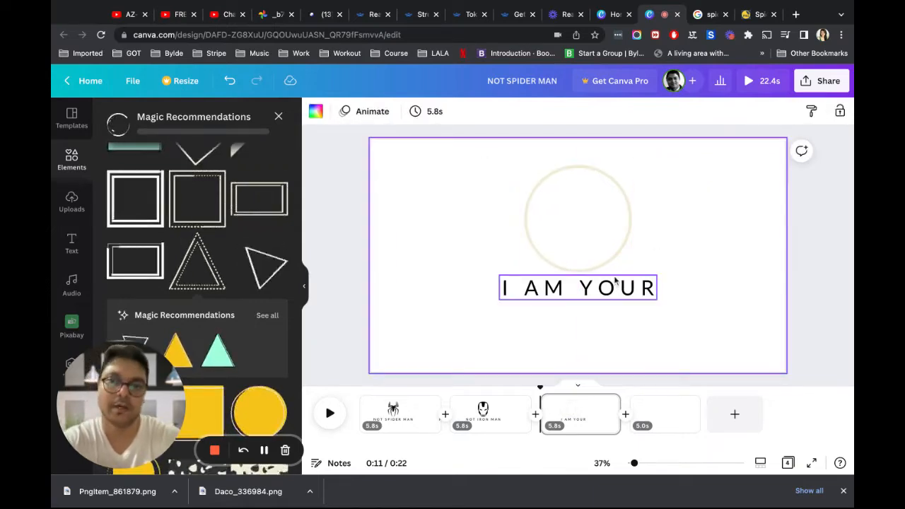
- Duplicate the "I AM YOUR" page and delete the ring graphic from the copy
left_click(607, 404)
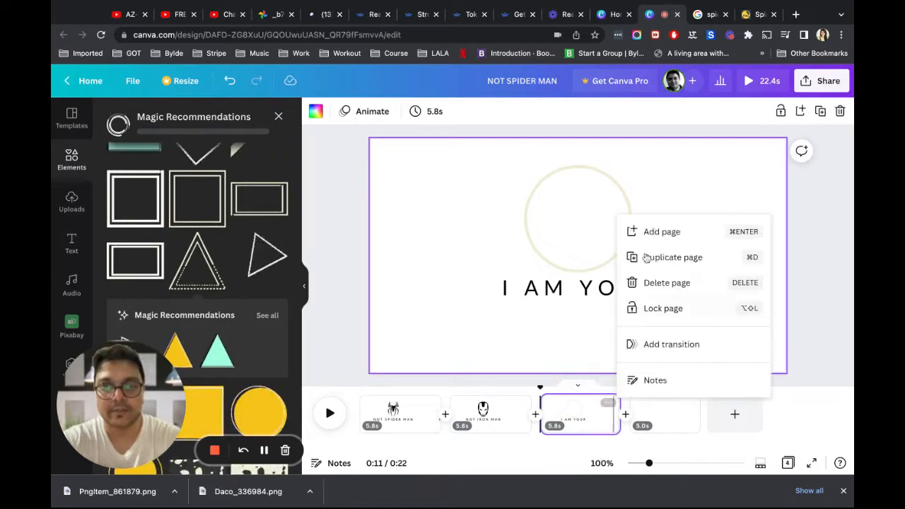
left_click(660, 259)
left_click(582, 233)
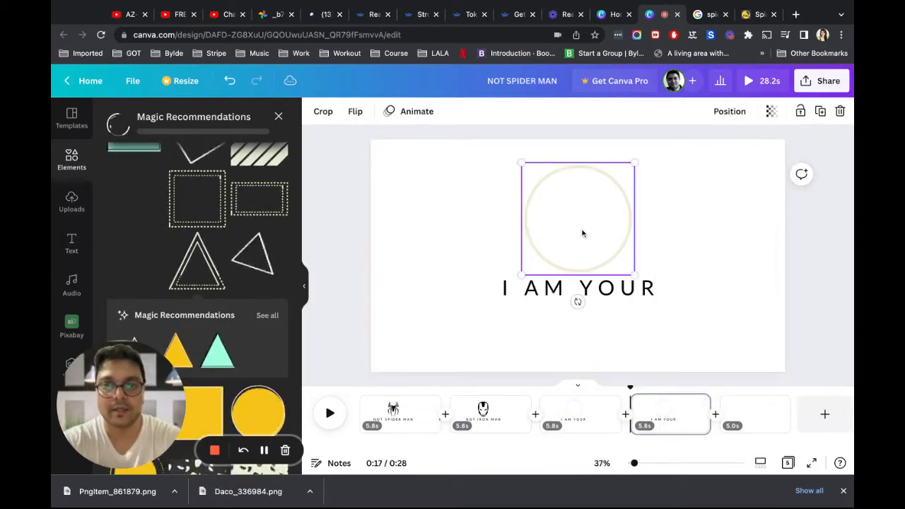
key("Delete")
- Replace the text on the duplicated page with "TECH MAN"
left_click(579, 286)
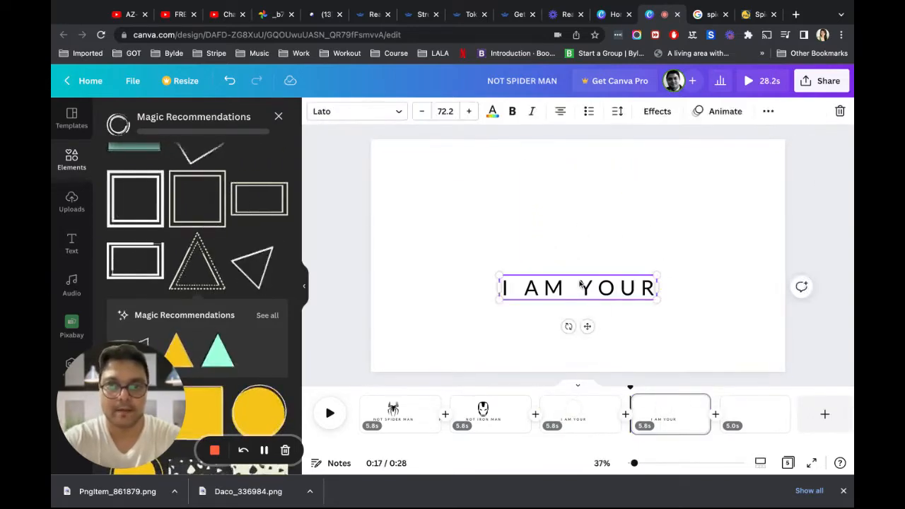
key("ctrl+a")
type("Tec")
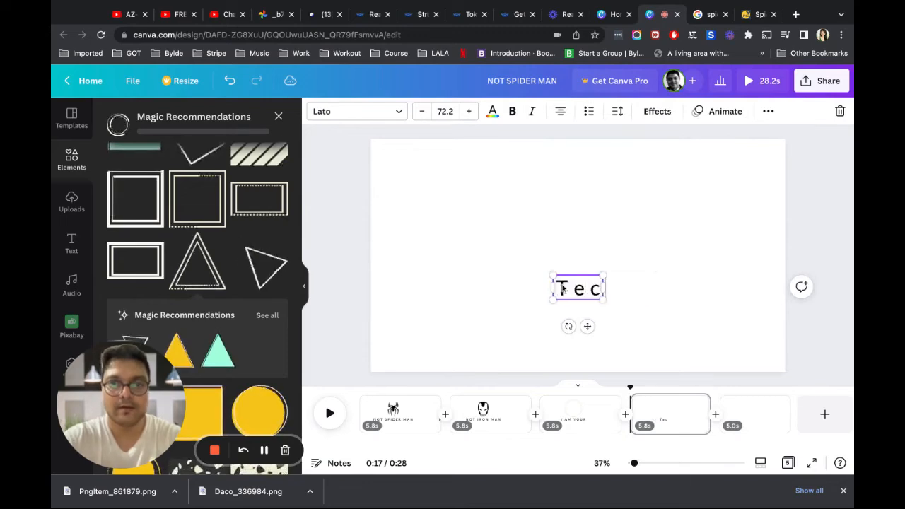
key("BackSpace")
key("BackSpace")
type("ech man")
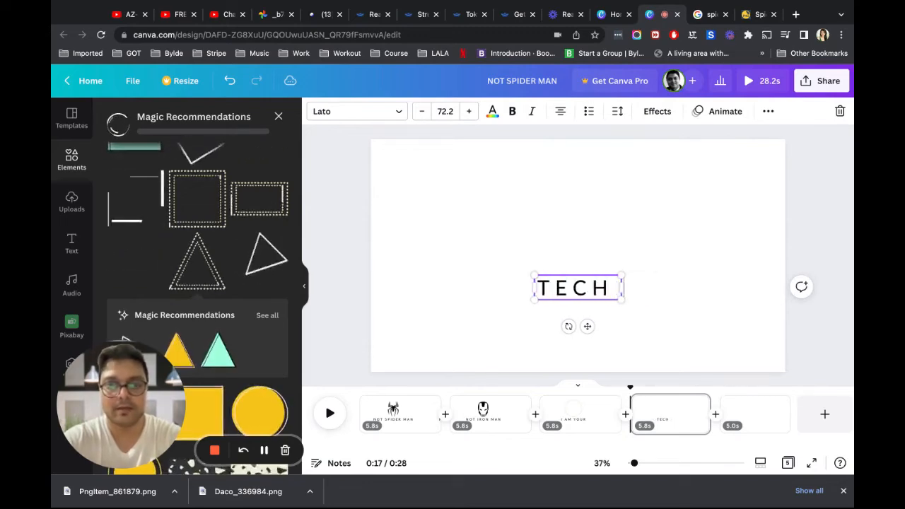
left_click(636, 213)
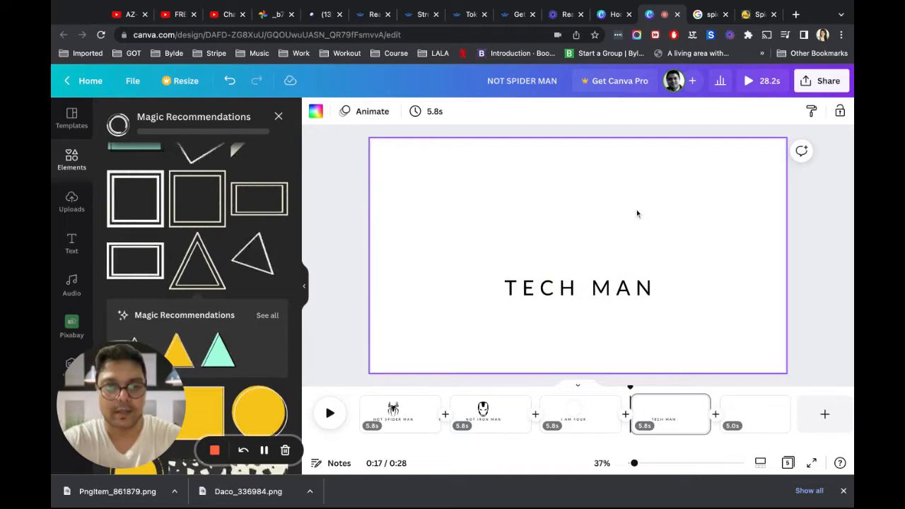
- Clear the search in the uploads, upload the green-circle portrait photo and add it to the "TECH MAN" page
left_click(74, 205)
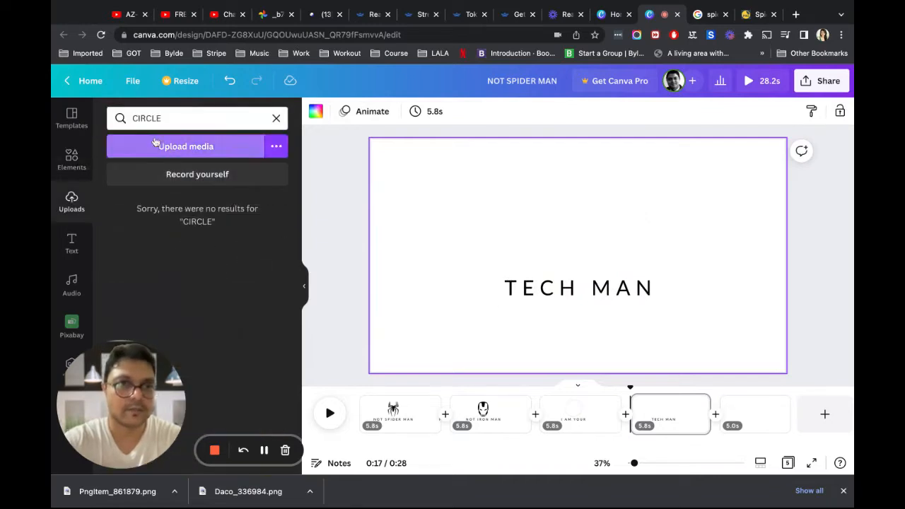
left_click(275, 119)
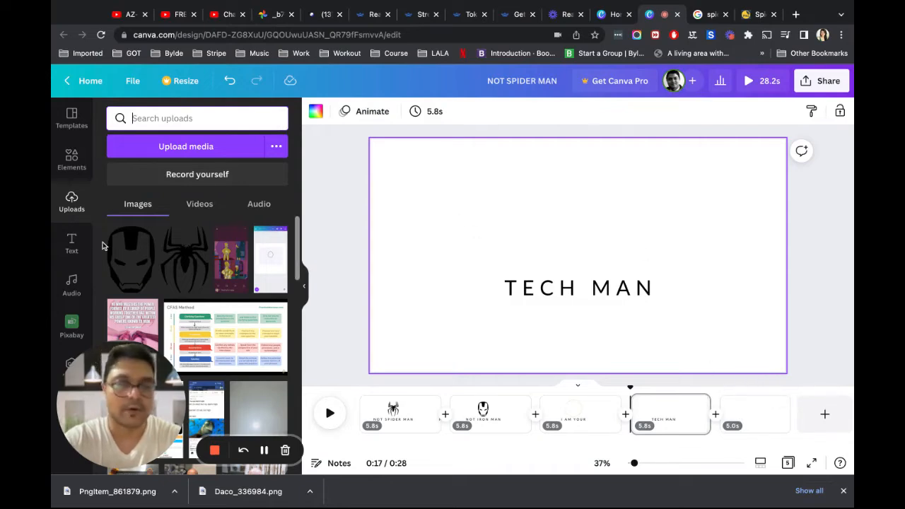
left_click(164, 147)
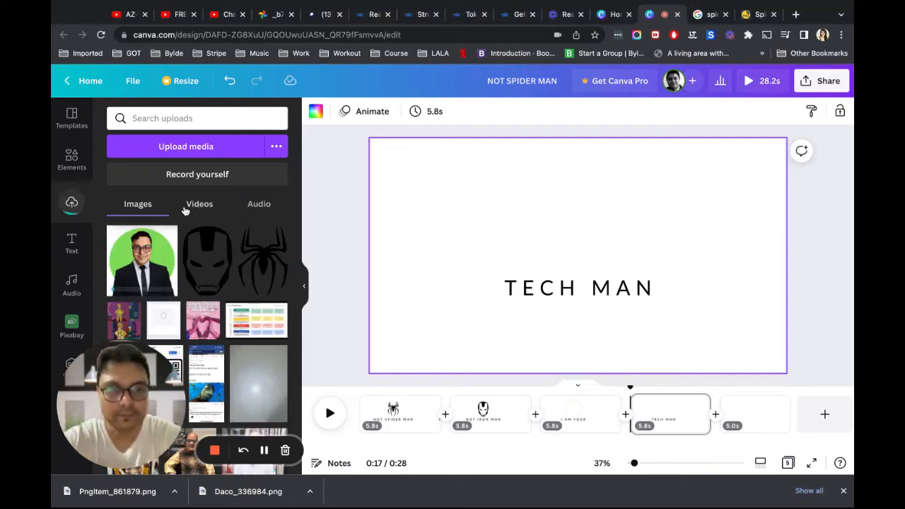
left_click(157, 246)
left_click(591, 277)
- Shrink the portrait photo and centre it above the "TECH MAN" text
left_click_drag(580, 233, 573, 212)
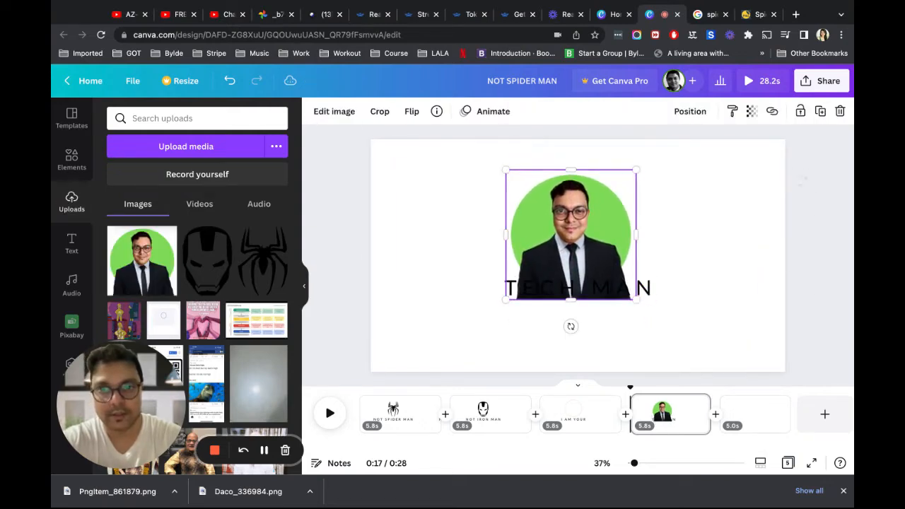
left_click_drag(635, 299, 626, 289)
left_click_drag(545, 237, 569, 237)
left_click(666, 279)
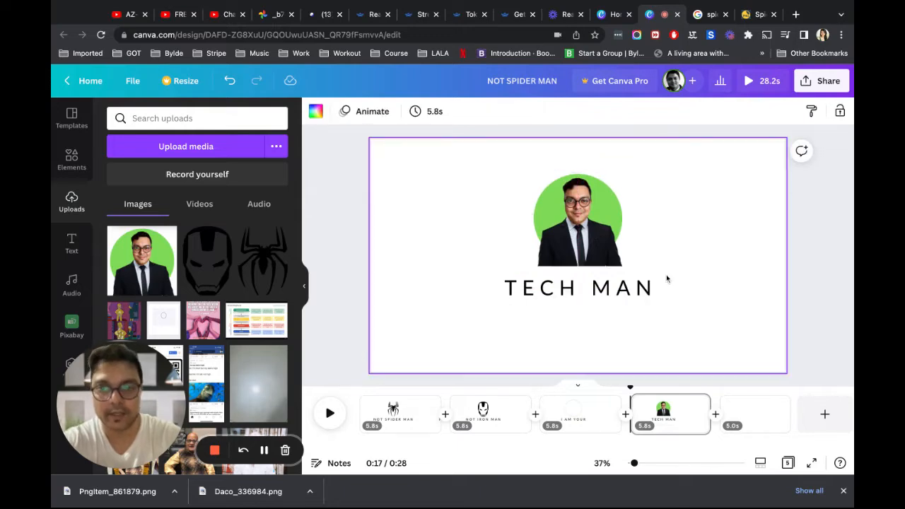
- Duplicate the "TECH MAN" page and delete the portrait photo from the copy
left_click(764, 417)
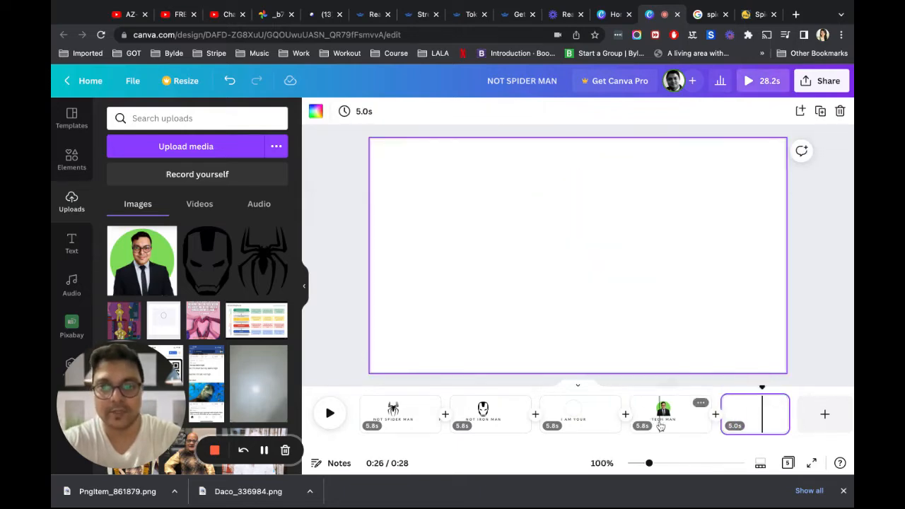
left_click(660, 425)
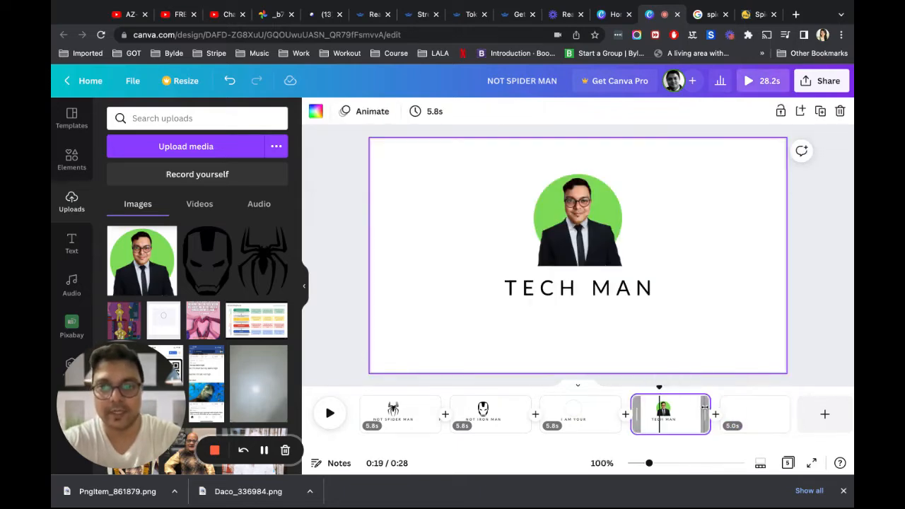
left_click(698, 404)
left_click(755, 231)
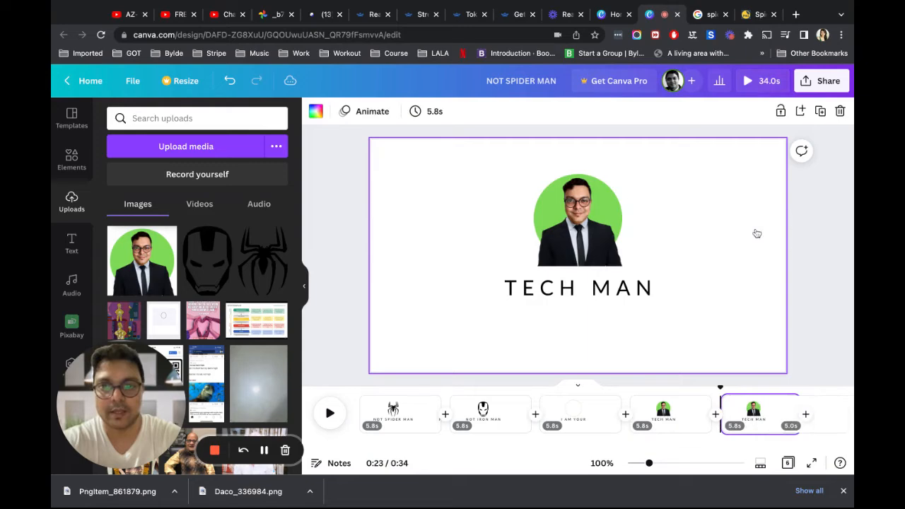
left_click(576, 254)
key("Delete")
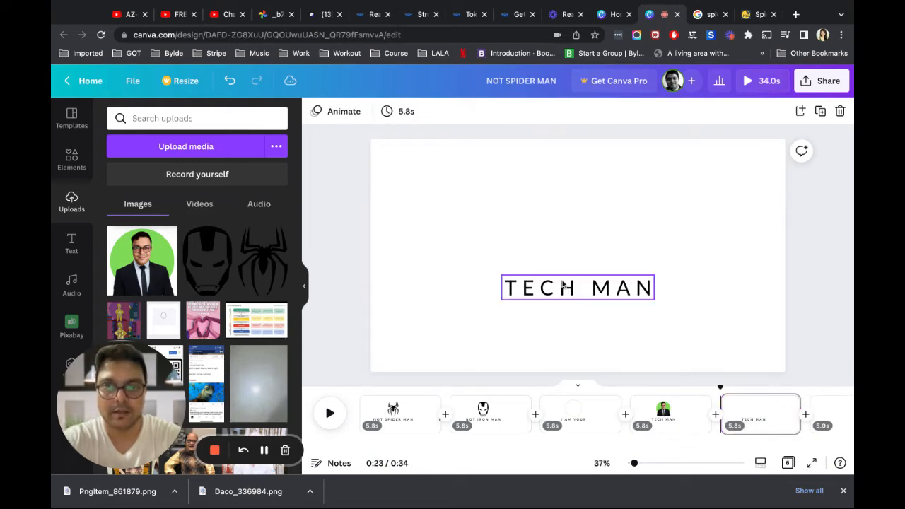
- Replace the copied page's text with "LEARN TECH FAST" and move it to the centre of the page
left_click(566, 288)
key("ctrl+a")
type("LEARN TECH F")
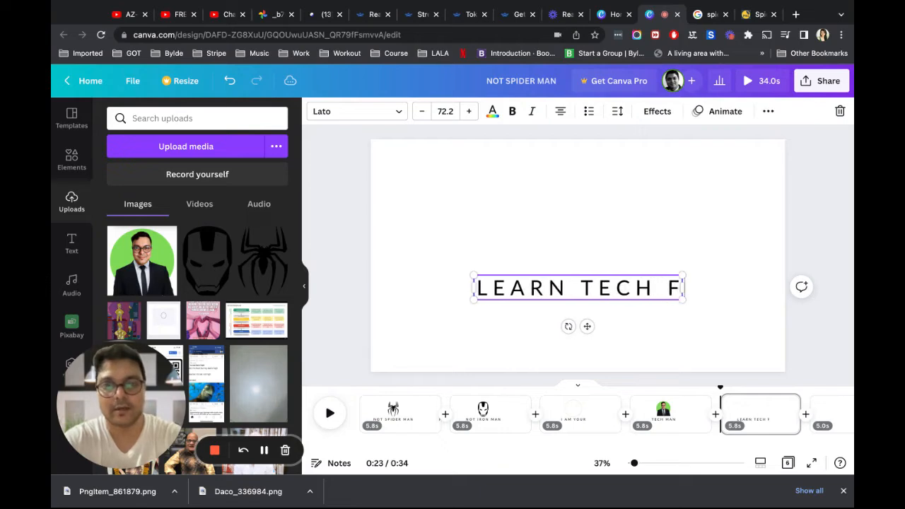
type("AST")
left_click_drag(588, 325, 592, 327)
left_click(457, 312)
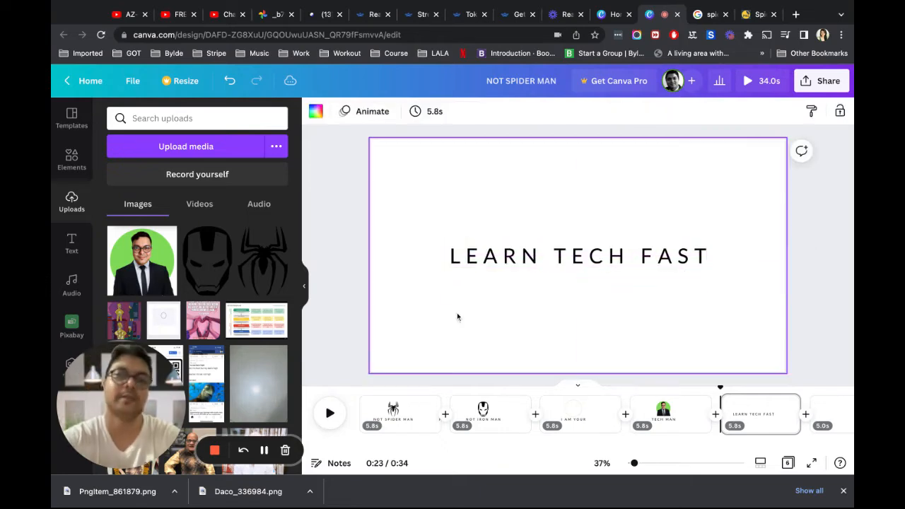
- Review the pages from "NOT SPIDER MAN" to "LEARN TECH FAST" and check the portrait on the "TECH MAN" page
left_click(394, 407)
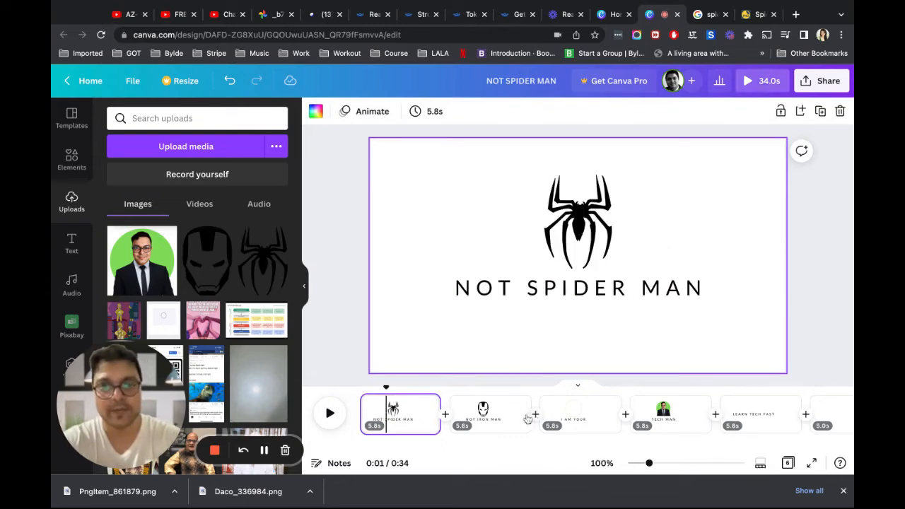
left_click(478, 421)
left_click(588, 422)
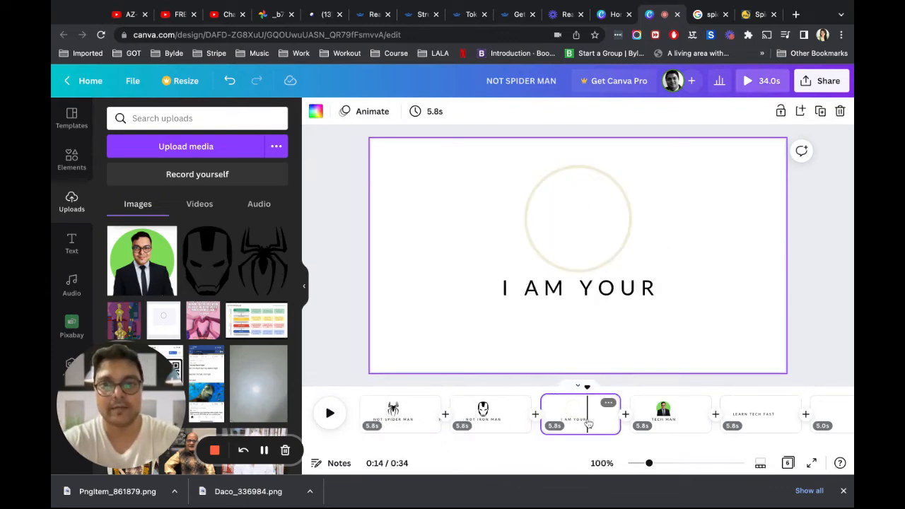
left_click(689, 422)
left_click(750, 419)
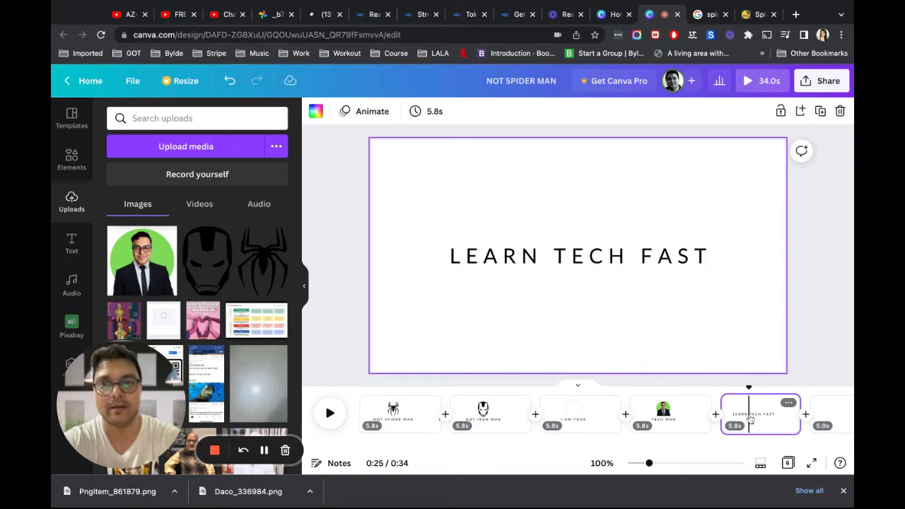
left_click(600, 419)
left_click(670, 419)
left_click(582, 187)
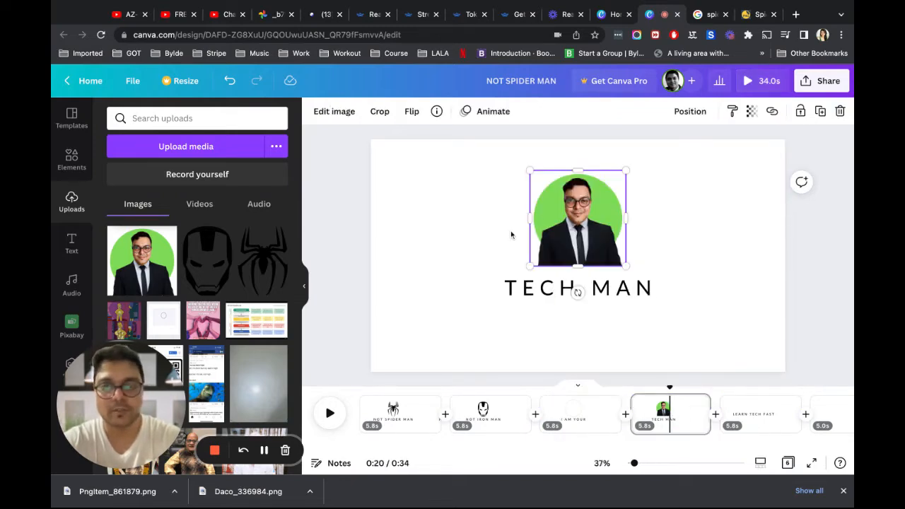
left_click(341, 219)
- Return to the "circle" element search, remove its active filter and browse the unfiltered circle graphics
left_click(71, 161)
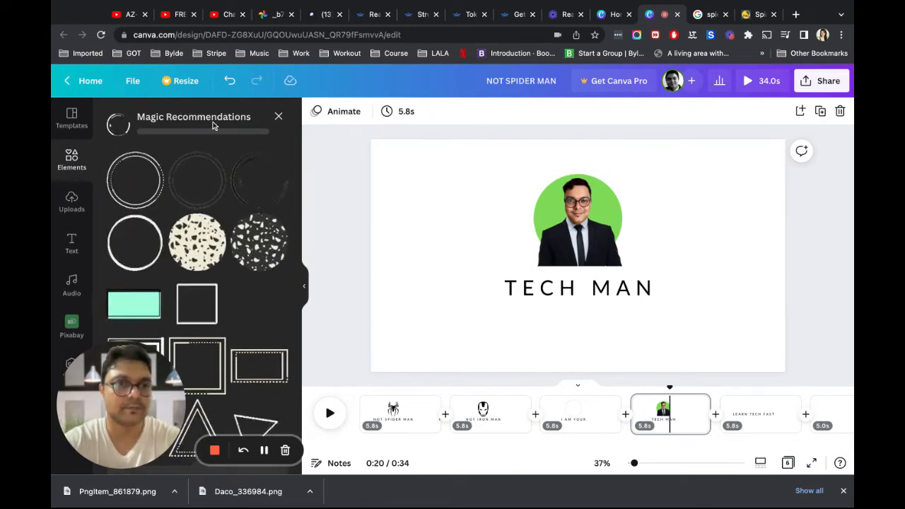
left_click(278, 116)
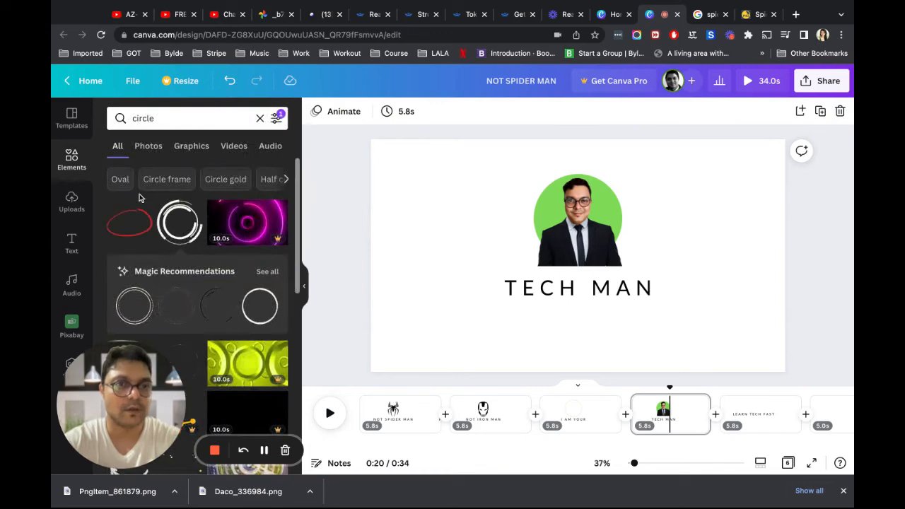
scroll(205, 233, "down", 6)
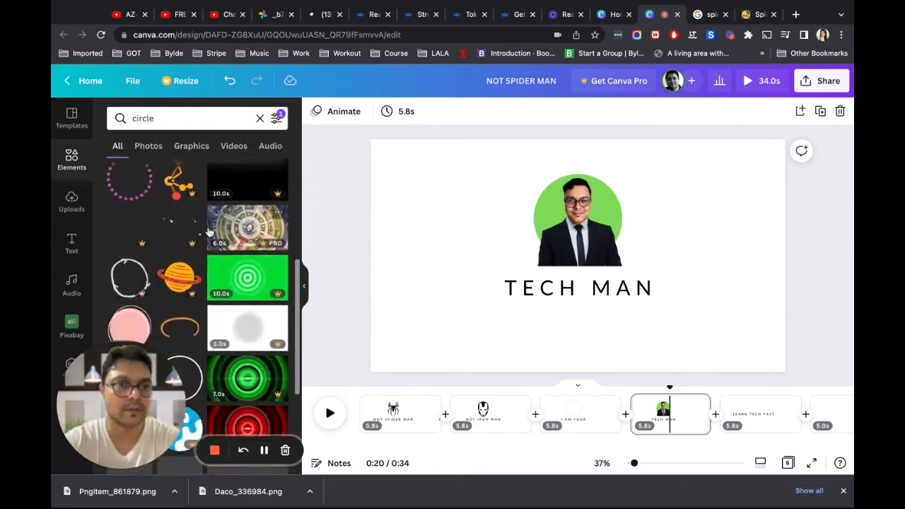
scroll(209, 234, "down", 2)
scroll(209, 234, "up", 10)
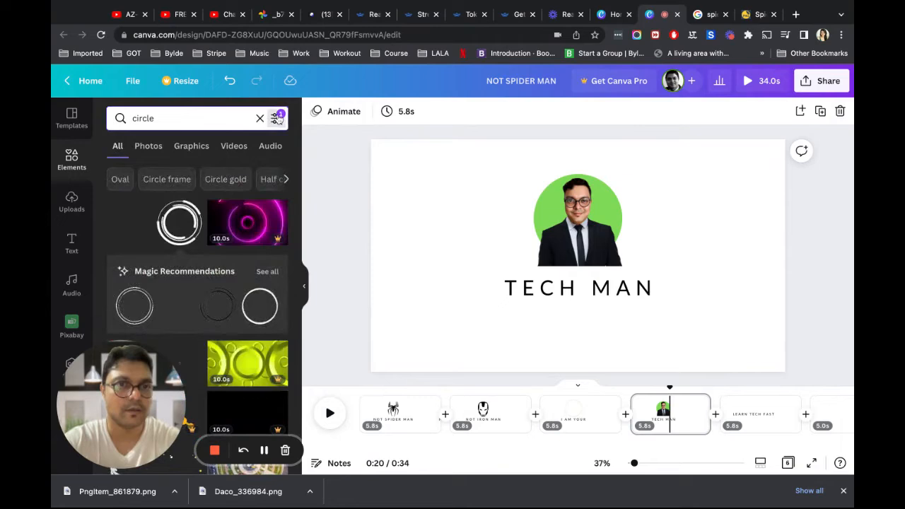
left_click(278, 118)
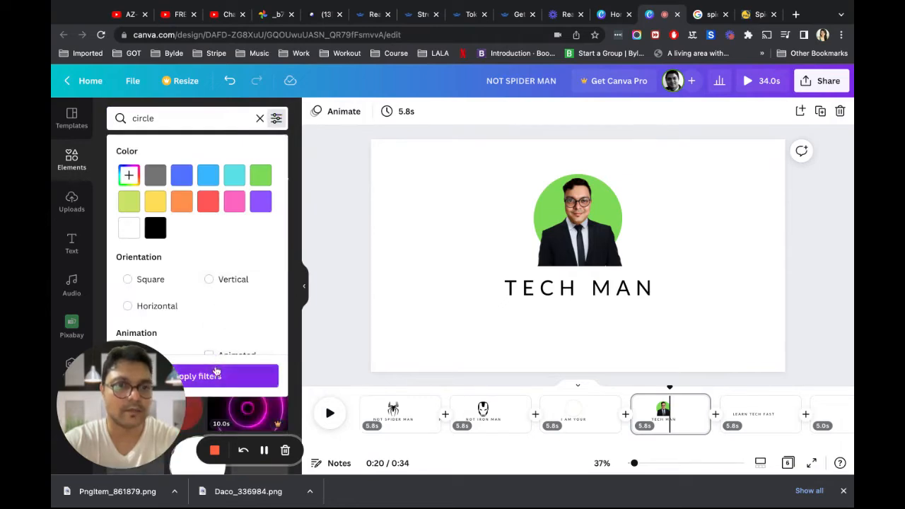
left_click(216, 373)
scroll(256, 259, "down", 3)
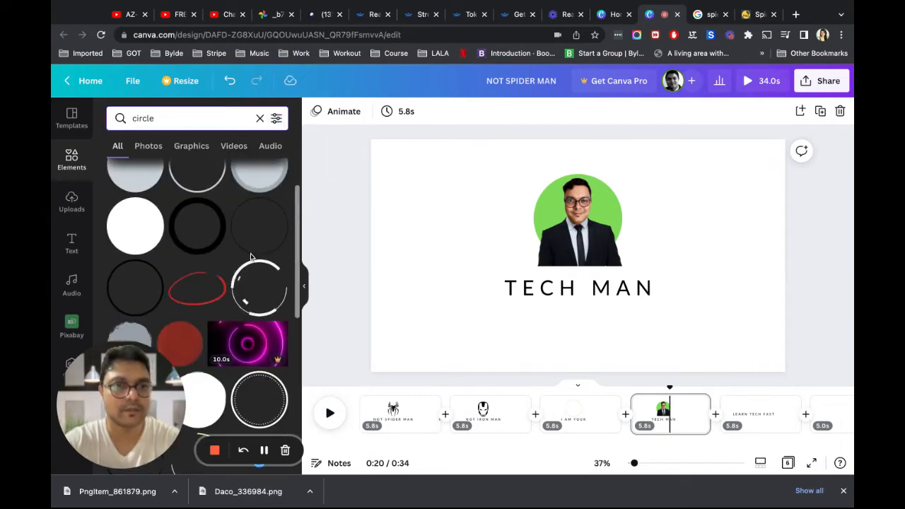
- Try a thick black ring around the portrait on the "TECH MAN" page, enlarged to enclose the photo
left_click(200, 226)
left_click_drag(584, 265, 585, 226)
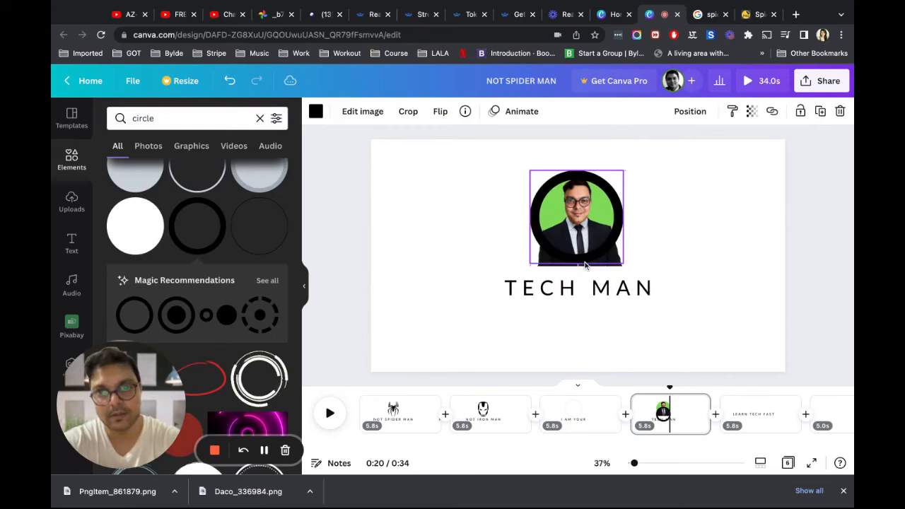
left_click_drag(585, 265, 612, 266)
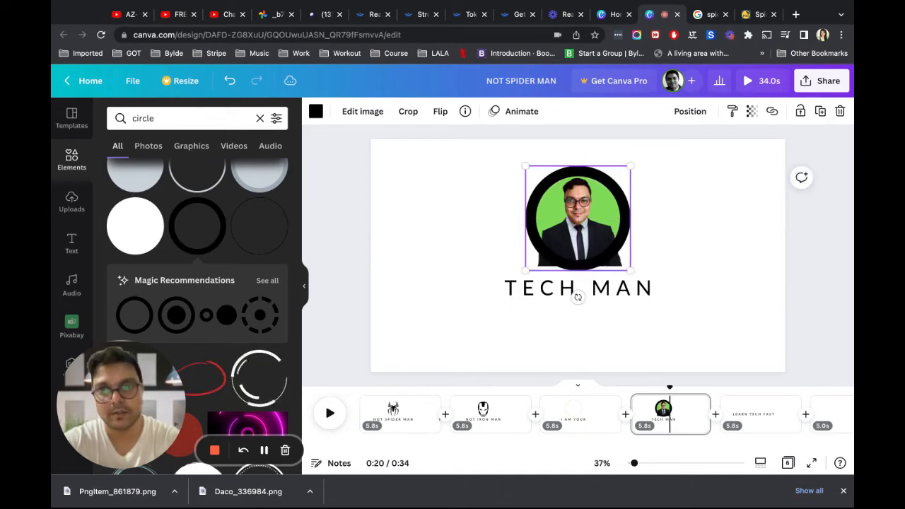
mouse_move(629, 271)
left_mouse_down()
mouse_move(615, 262)
mouse_move(654, 294)
mouse_move(636, 262)
left_mouse_up()
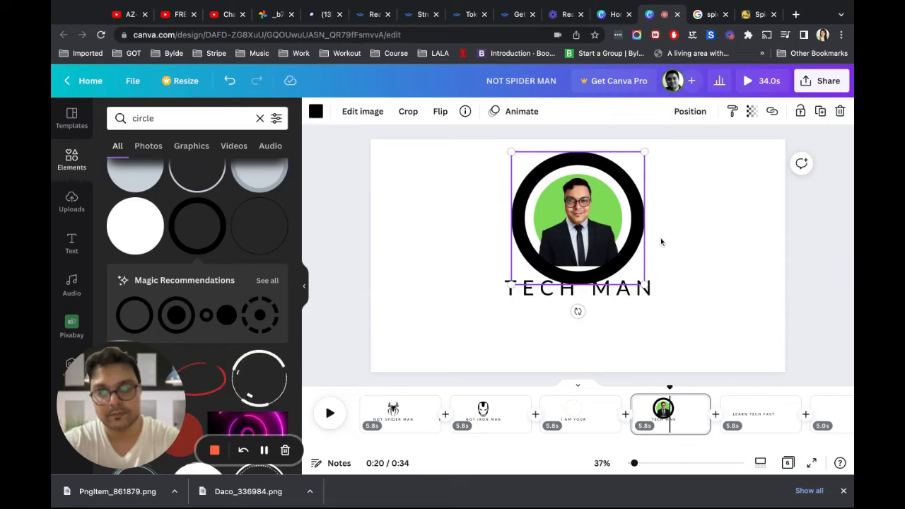
- Undo the last size changes to the black ring and delete it from the "TECH MAN" page
key("ctrl+z")
key("ctrl+z")
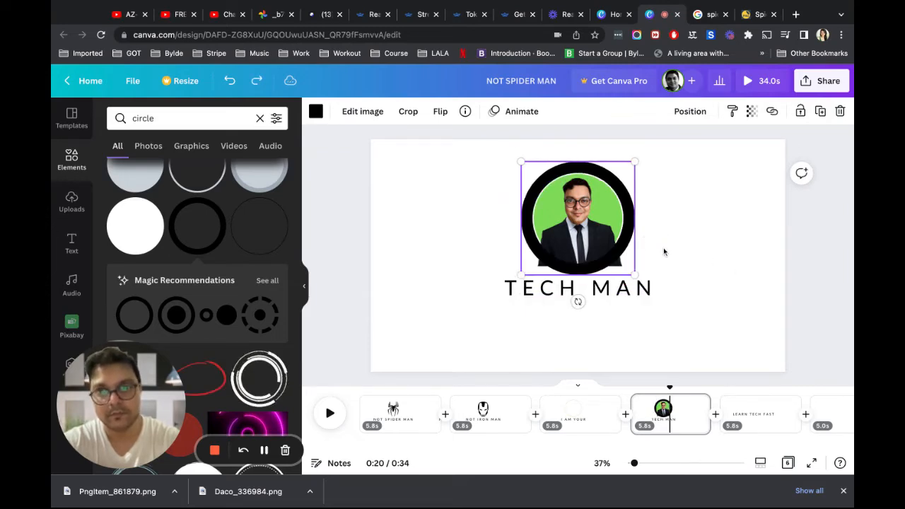
left_click(753, 297)
left_click(577, 216)
key("Delete")
left_click(363, 172)
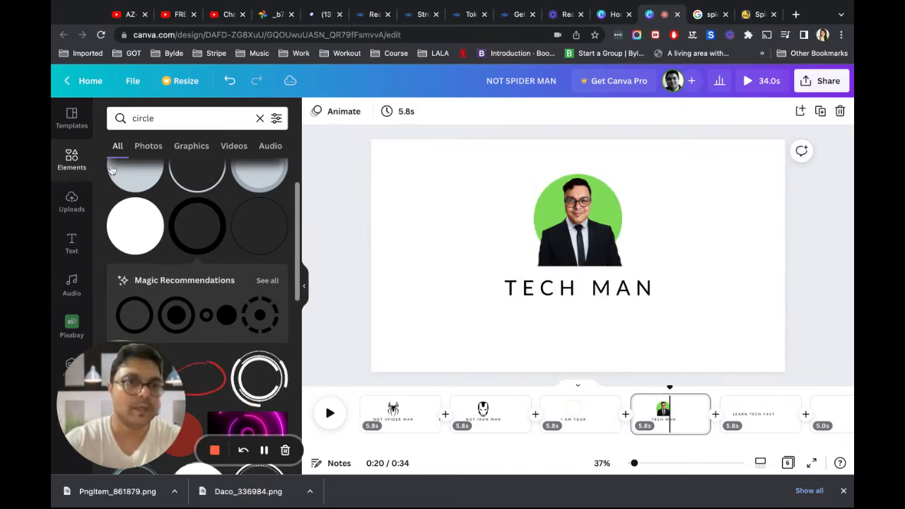
- Search the elements for "circle FRAME", shorten the search to "FRAME" and add the round photo frame to the "TECH MAN" page
left_click(171, 118)
type("FRAME")
key("Return")
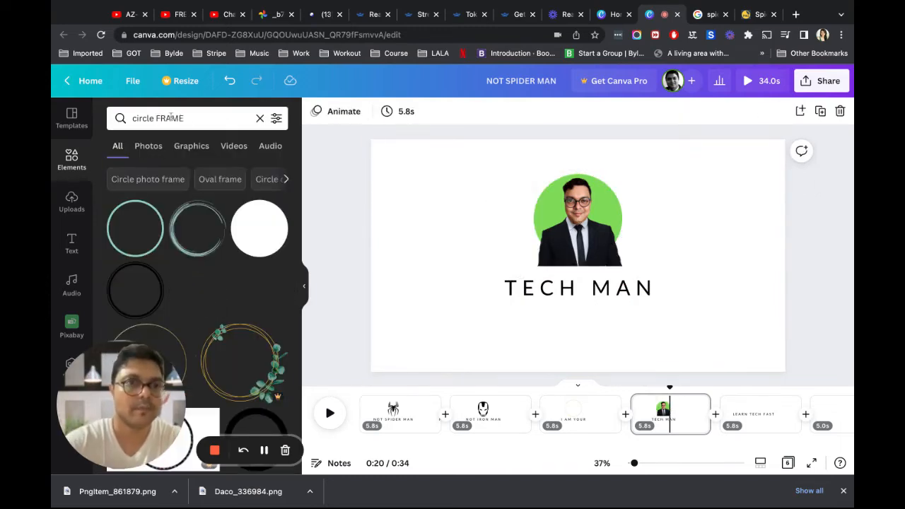
double_click(155, 120)
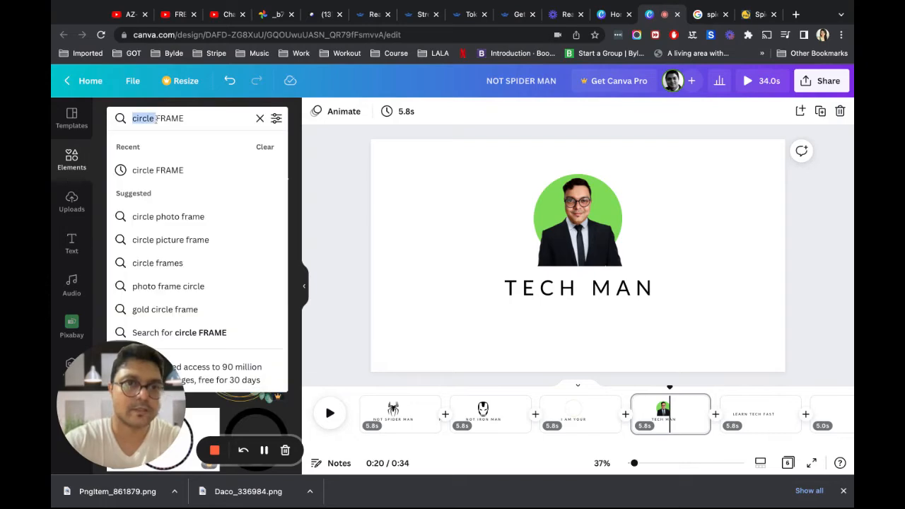
key("Return")
left_click(135, 228)
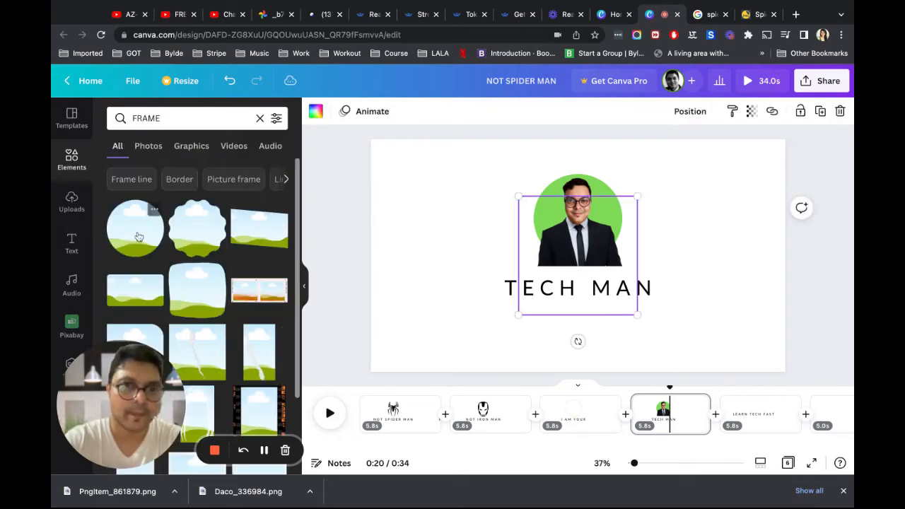
- Place the portrait in the round frame on the "TECH MAN" page and centre it above the text
left_click_drag(539, 261, 679, 208)
left_click(577, 234)
left_click_drag(577, 233, 591, 218)
left_click(741, 255)
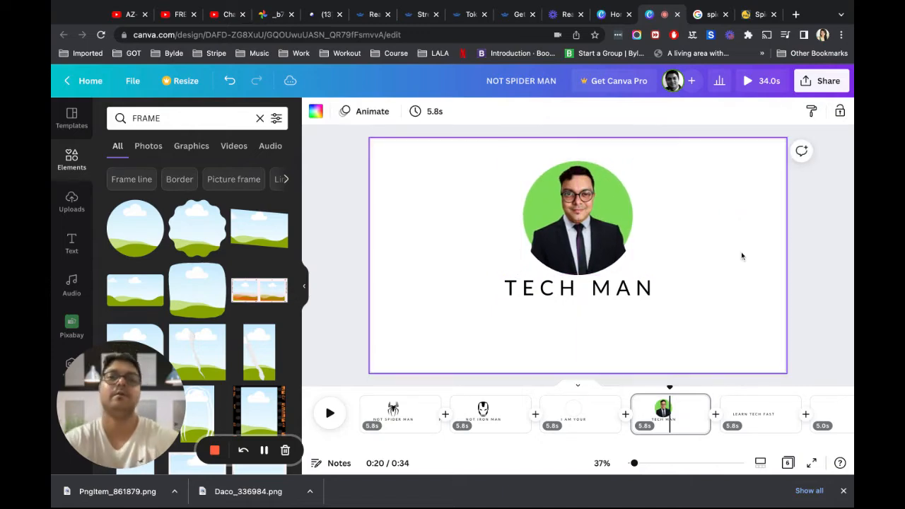
- Search the elements for "CIRCLE" and add the thick black ring to the "TECH MAN" page
left_click(149, 119)
type("cIRCLE")
key("Return")
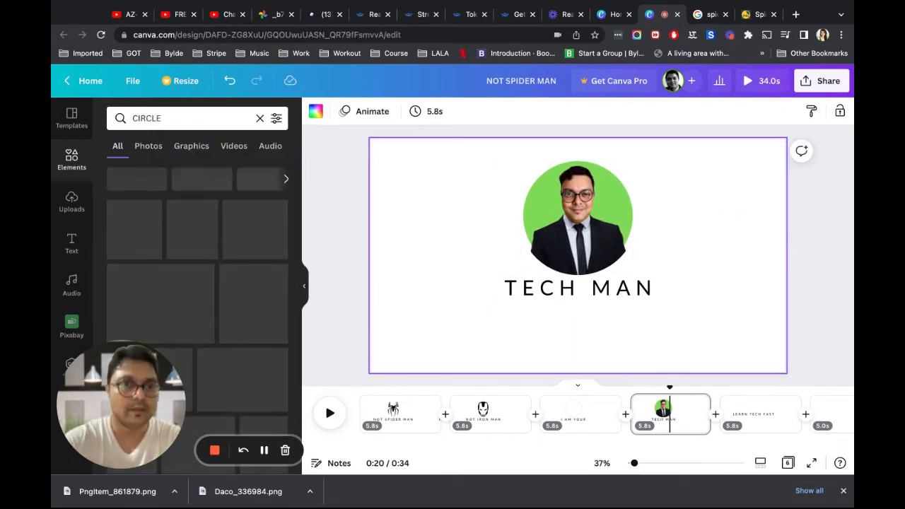
scroll(198, 269, "down", 1)
left_click(197, 270)
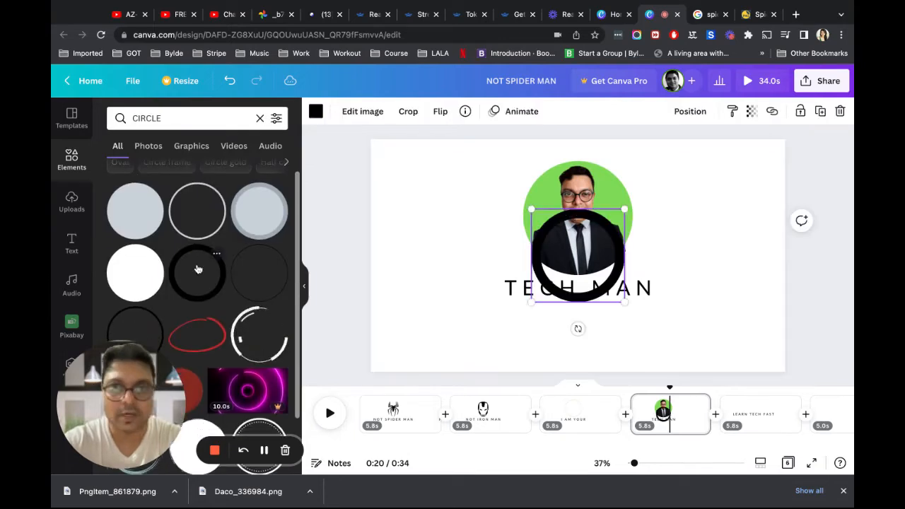
- Centre and enlarge the black ring around the framed portrait, and move the "TECH MAN" text down below it
left_click(593, 280)
left_click(638, 252)
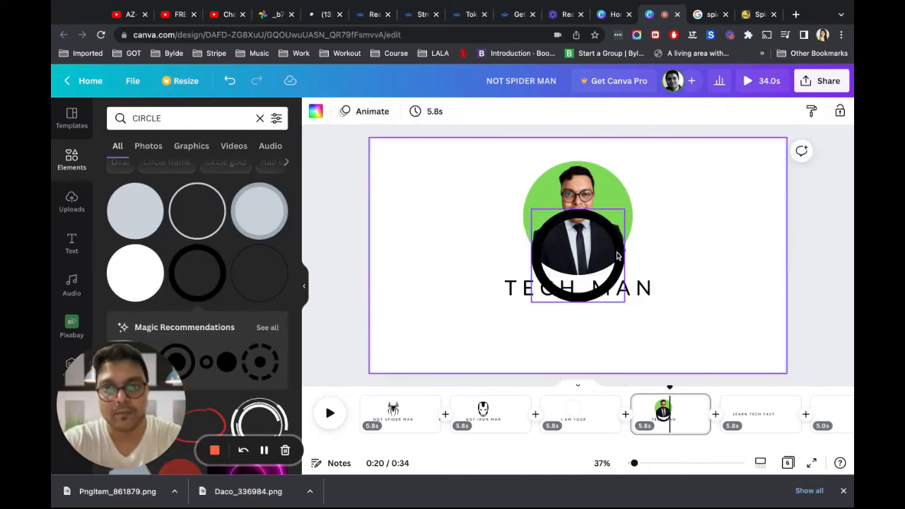
left_click(621, 253)
left_click_drag(620, 253, 591, 189)
left_click_drag(595, 240, 621, 270)
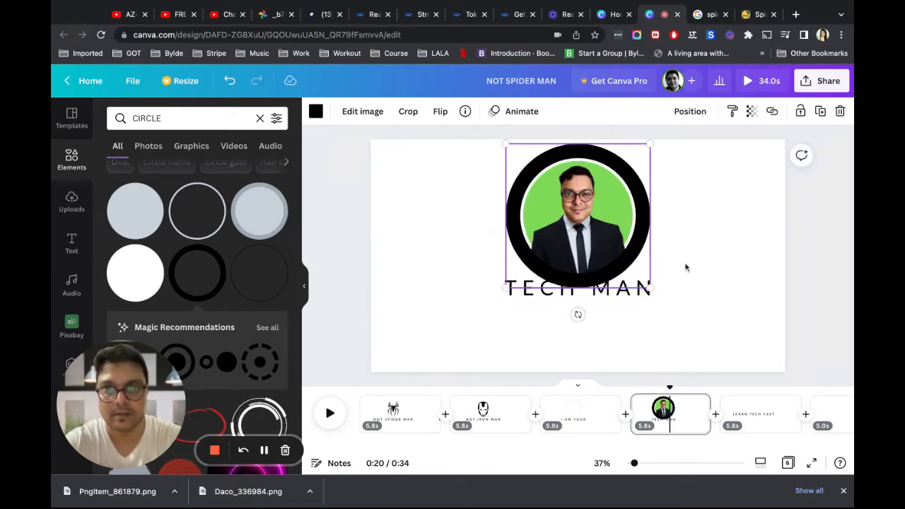
left_click(682, 326)
left_click_drag(645, 291, 644, 313)
- Group the black ring with the portrait and shrink the group, centred above the "TECH MAN" text
left_click_drag(671, 156, 558, 219)
left_click(657, 118)
left_click_drag(649, 144, 627, 171)
left_click_drag(582, 237, 590, 237)
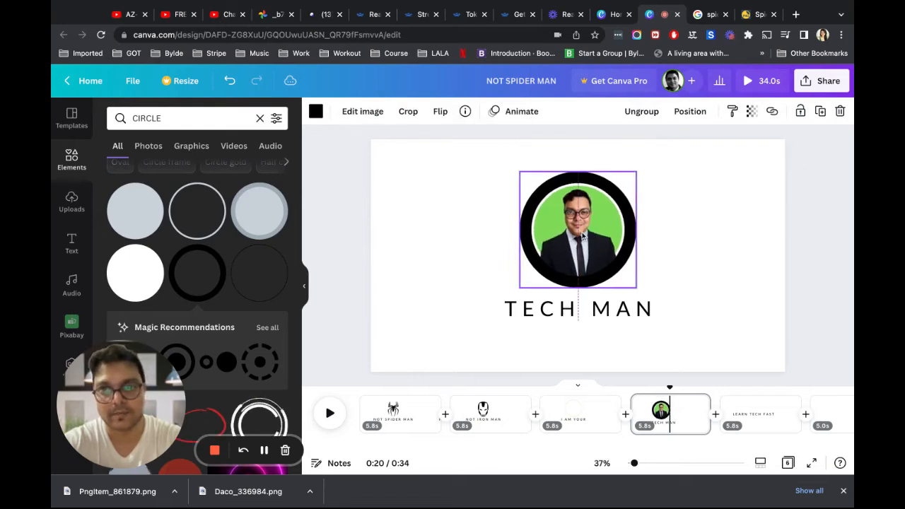
left_click(702, 271)
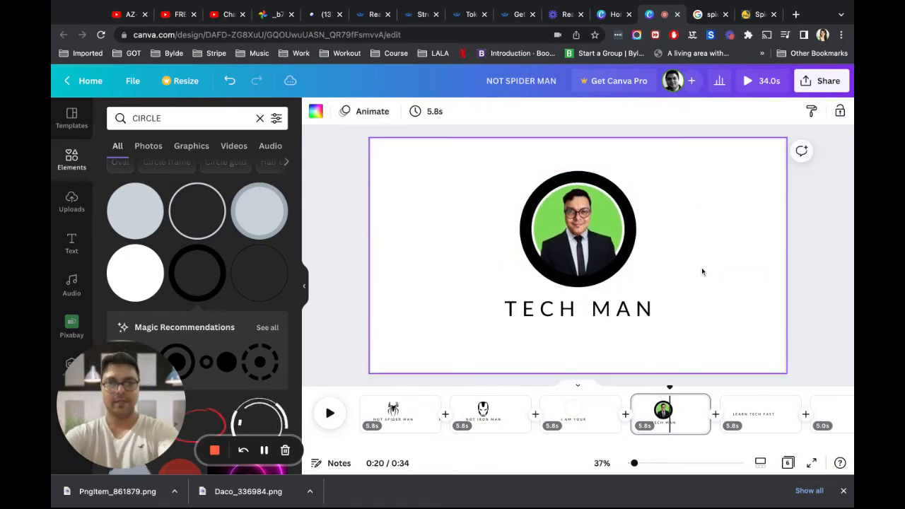
- Play the video briefly, try the Sleek page animation on the "NOT SPIDER MAN" page and browse the other animations
left_click(328, 417)
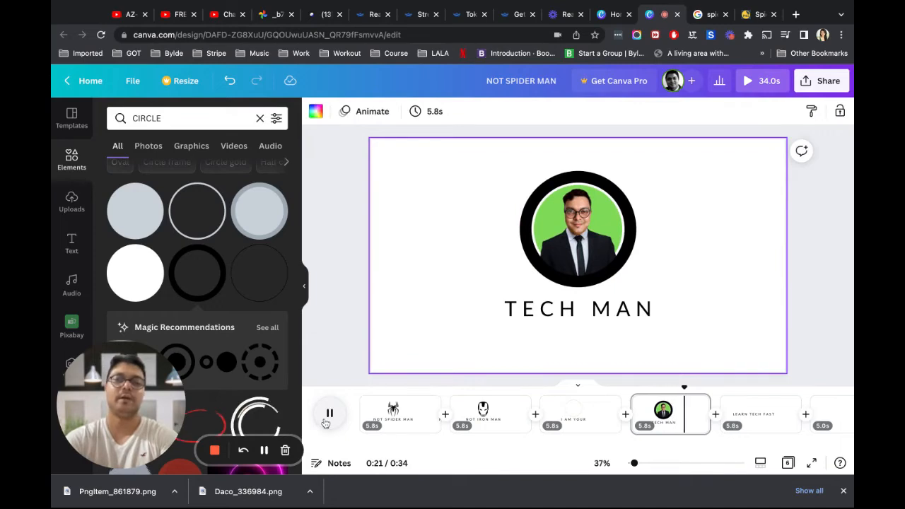
left_click(328, 415)
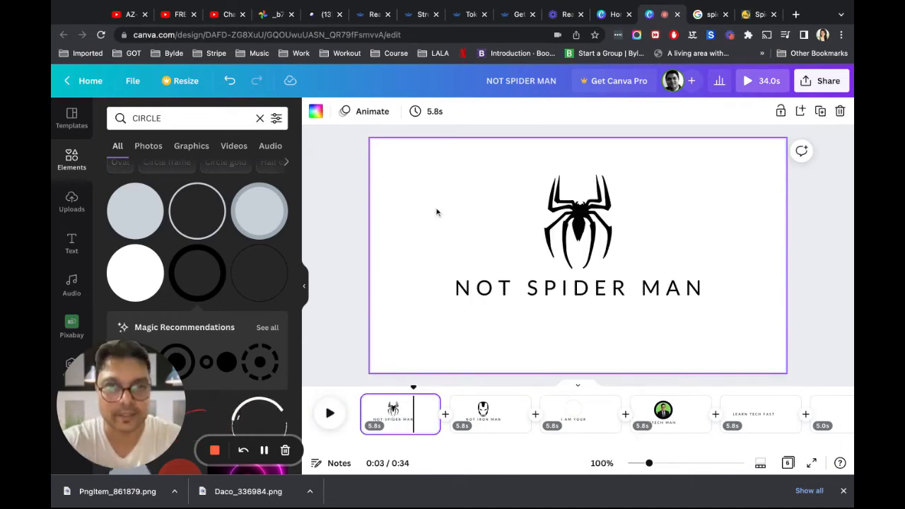
left_click(371, 111)
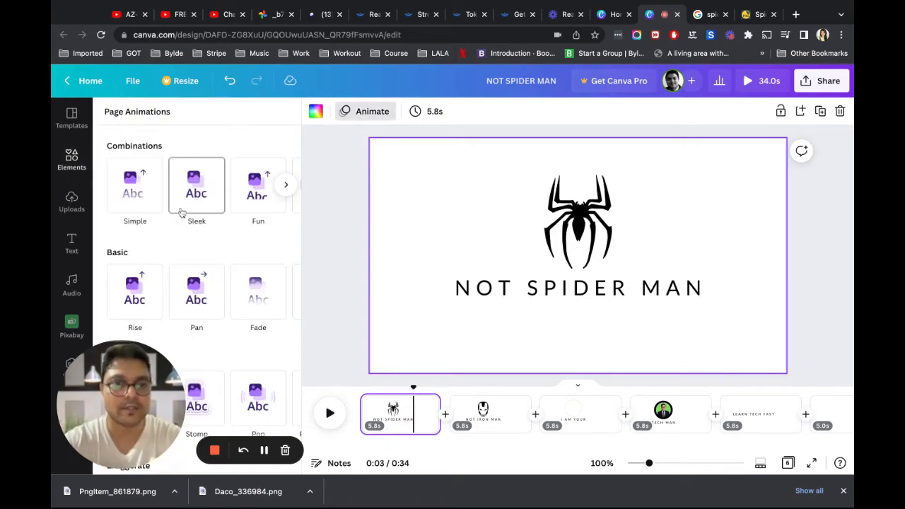
left_click(197, 185)
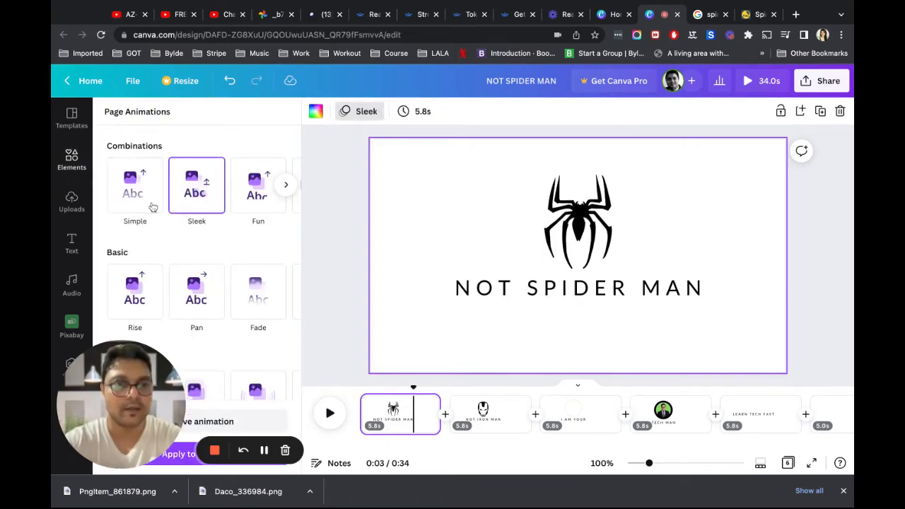
scroll(153, 207, "down", 2)
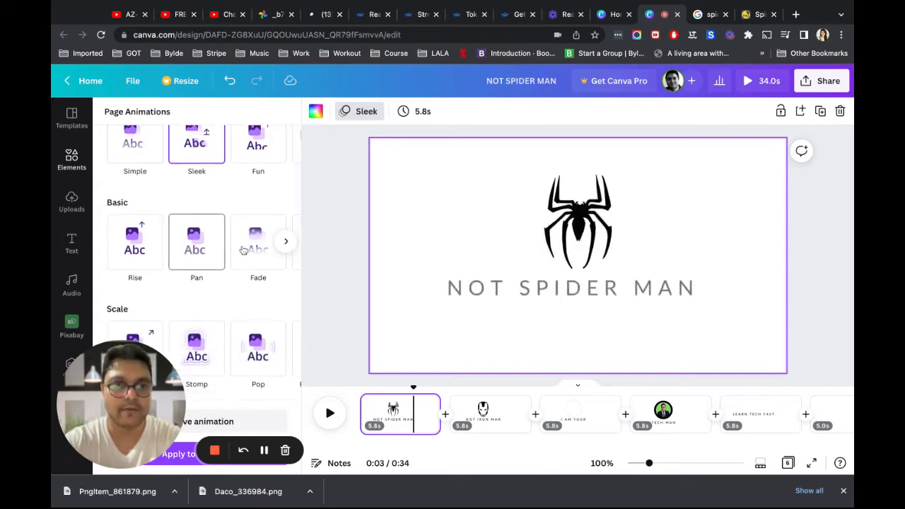
scroll(258, 241, "right", 5)
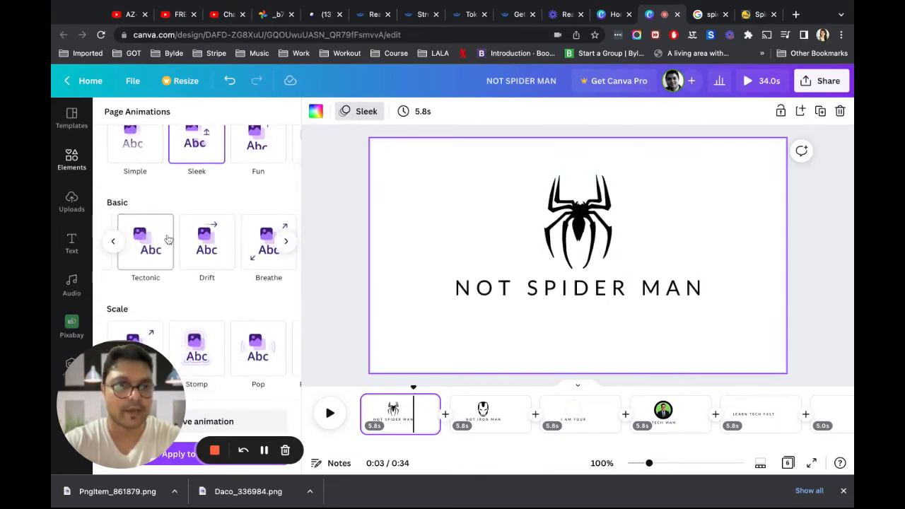
scroll(212, 244, "down", 3)
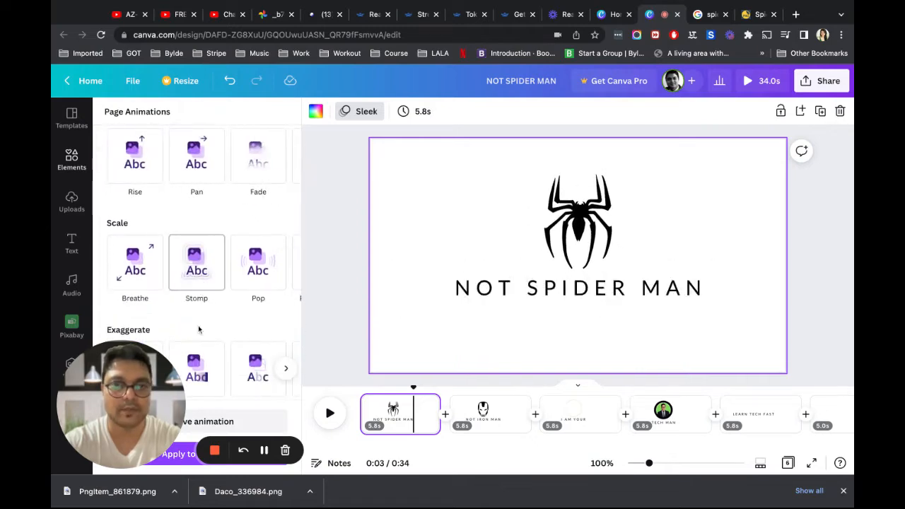
- Try the Stomp page animation on the "NOT SPIDER MAN" page and look through the remaining animations
left_click(198, 276)
scroll(241, 316, "down", 2)
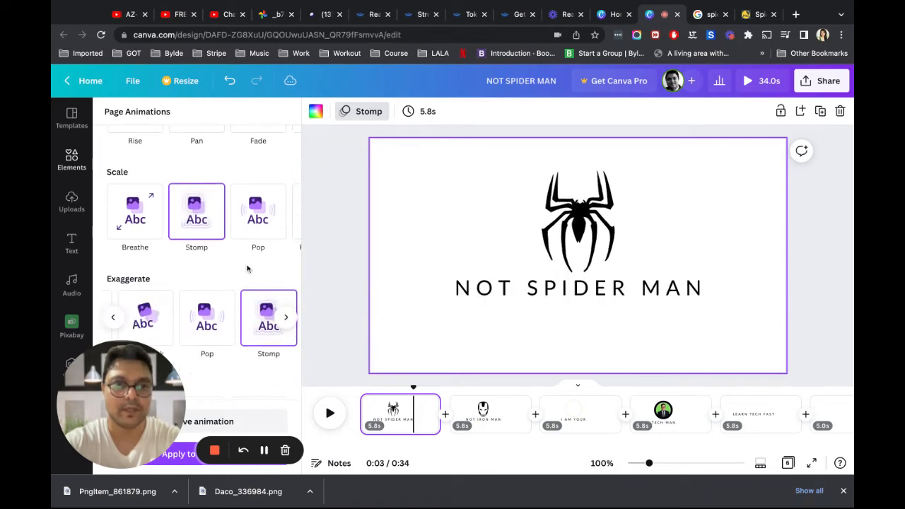
scroll(247, 268, "down", 4)
scroll(246, 269, "up", 10)
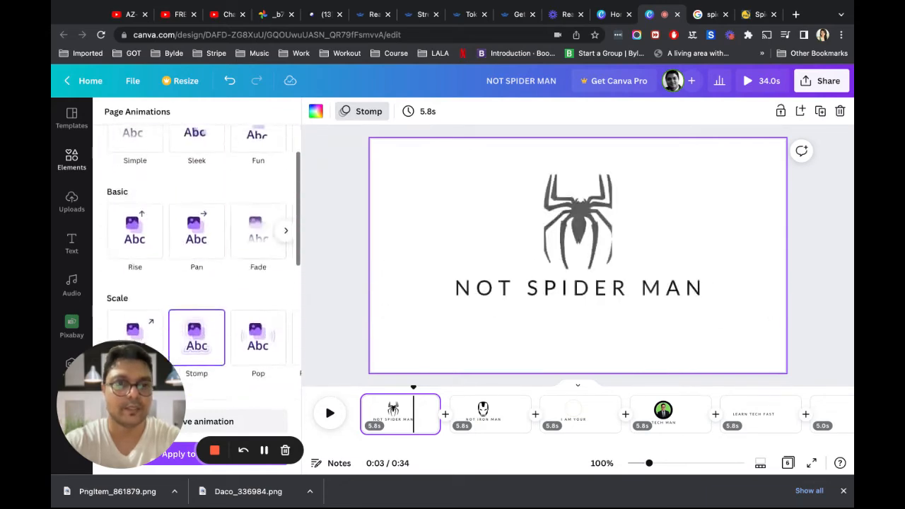
- Set the timing of the "NOT SPIDER MAN" page to 3.0 seconds
left_click(432, 113)
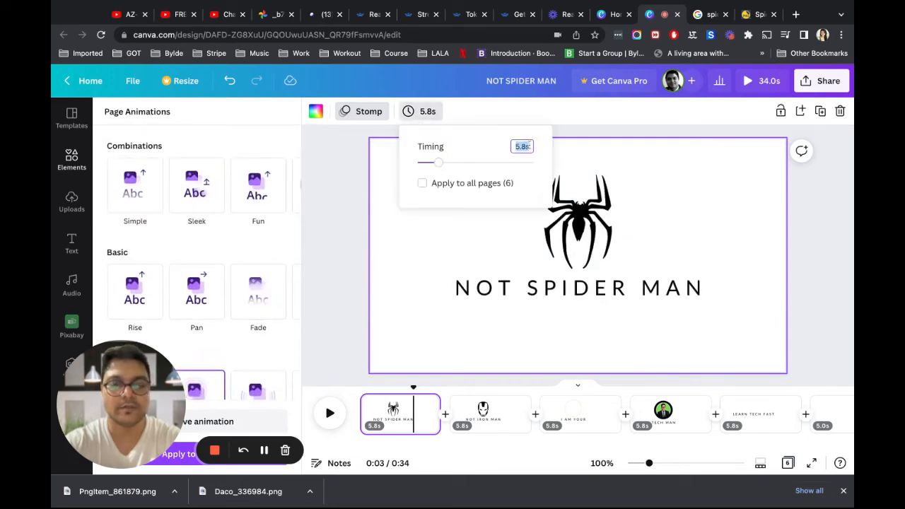
type("3")
key("Return")
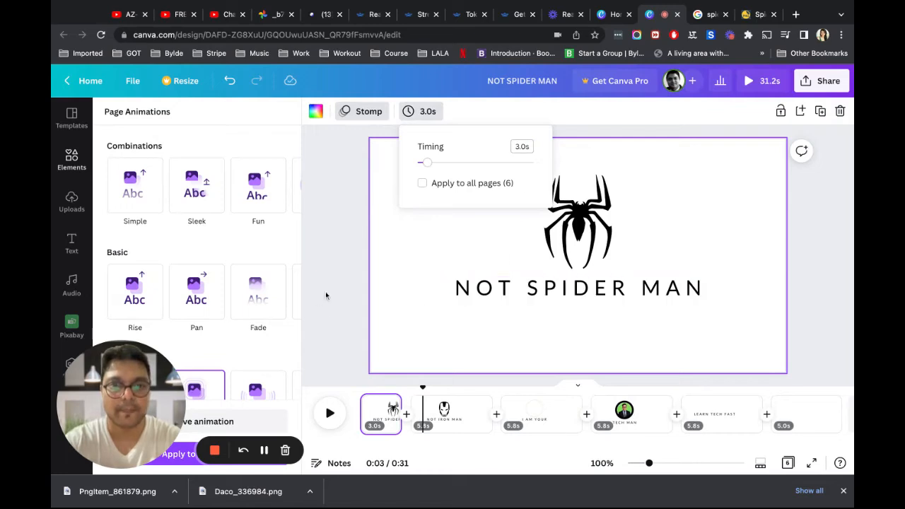
left_click(360, 340)
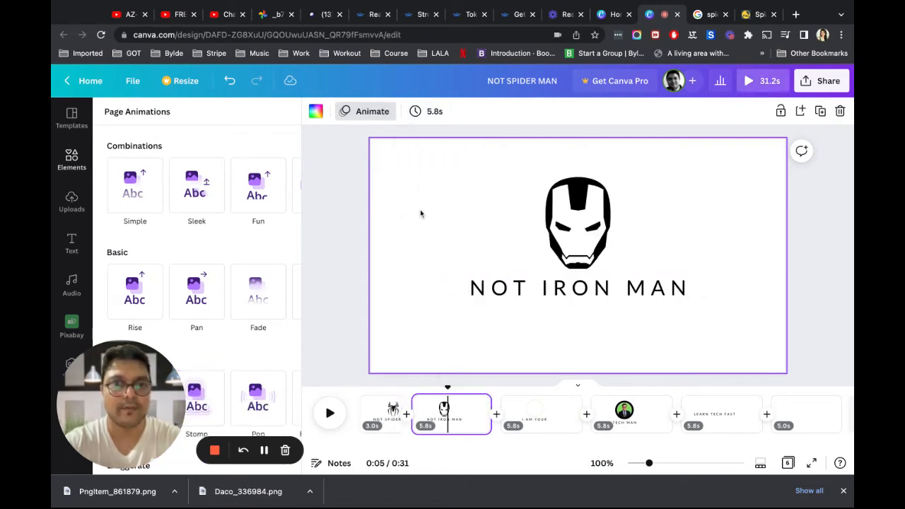
- Apply the Pop page animation to the "NOT IRON MAN" page and set its timing to 3.0 seconds
scroll(254, 297, "down", 2)
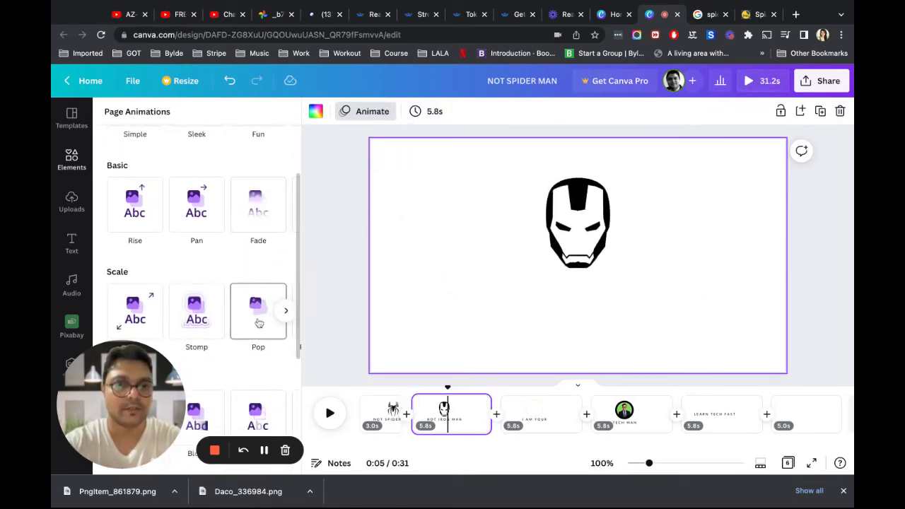
left_click(246, 315)
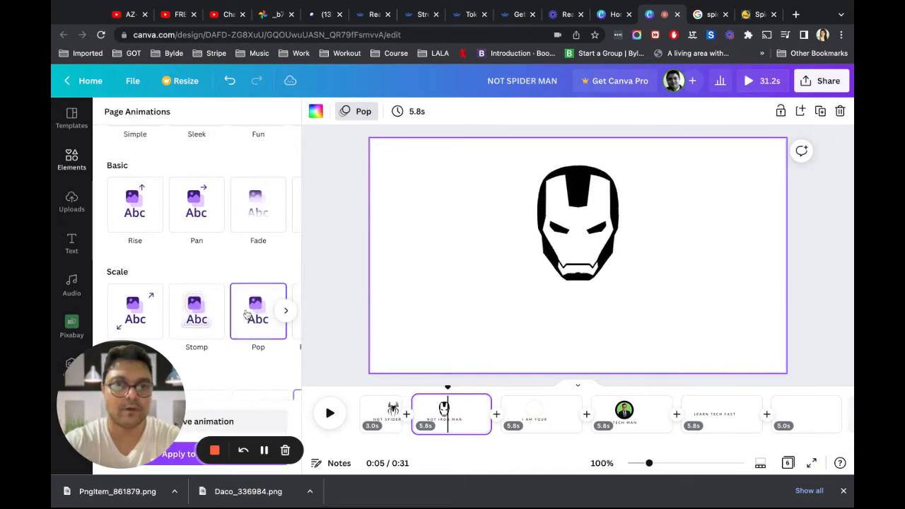
left_click(423, 112)
type("3")
key("Return")
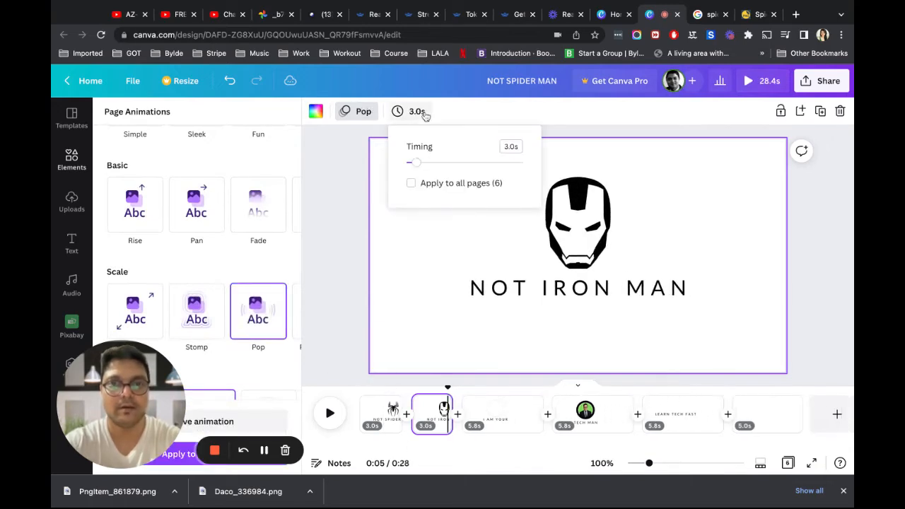
- Change the "NOT SPIDER MAN" page animation to Pop and return to the "NOT IRON MAN" page to check its animation
left_click(374, 416)
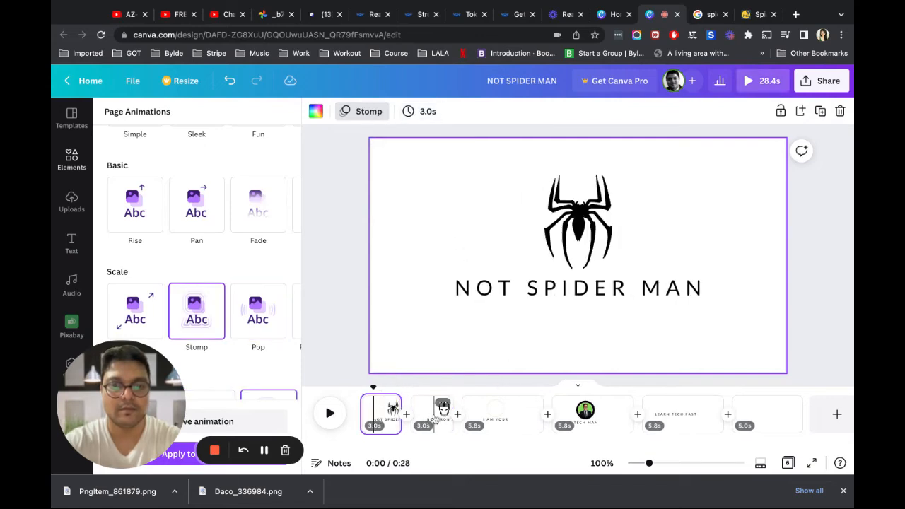
left_click(256, 324)
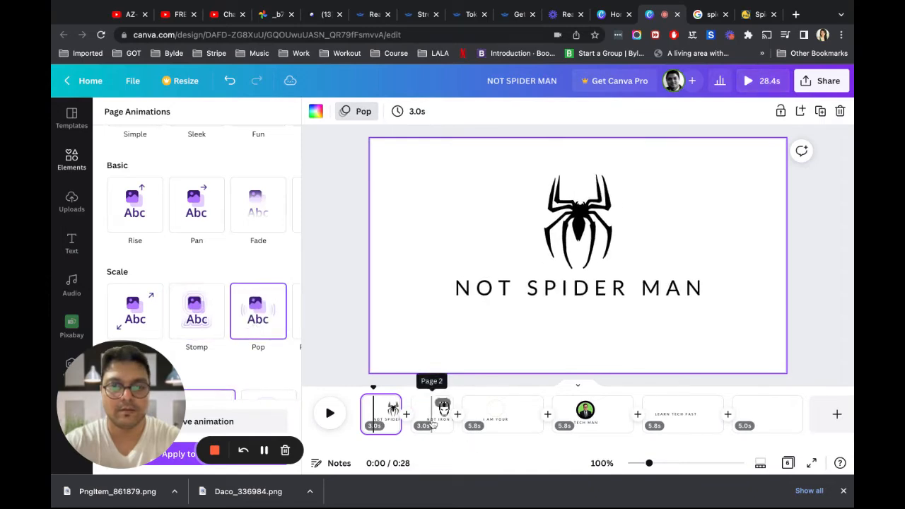
left_click(433, 423)
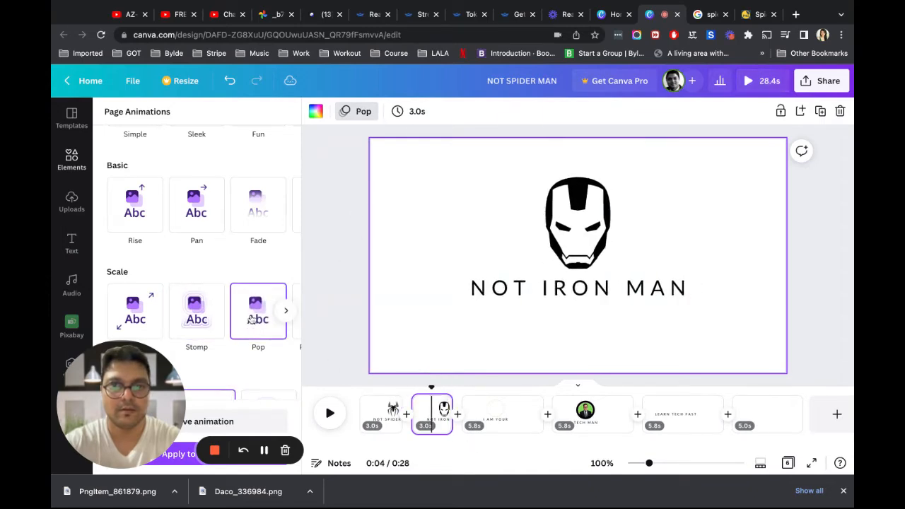
- Delete the pale ring from the "I AM YOUR" page and move the text to the page centre
left_click(505, 419)
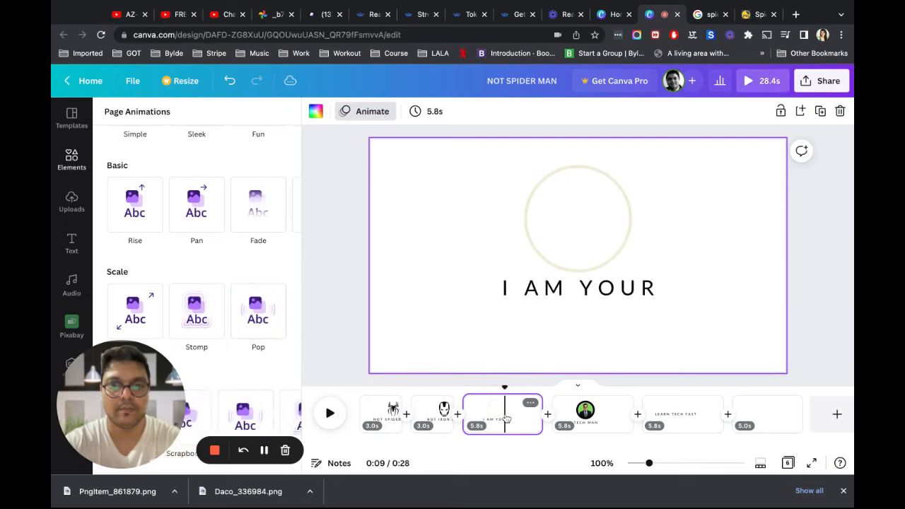
left_click(566, 244)
left_click(569, 285)
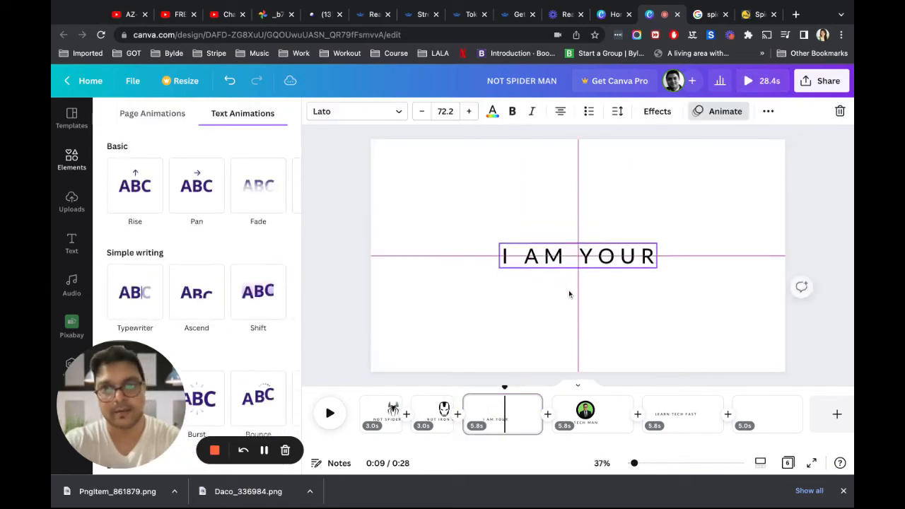
- Apply the Shift text animation to "I AM YOUR", animating on enter only
left_click(275, 270)
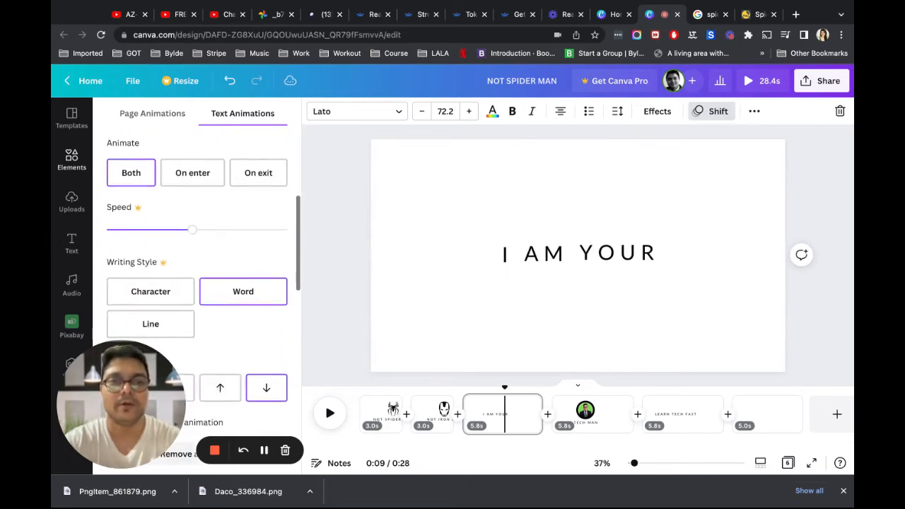
left_click(189, 172)
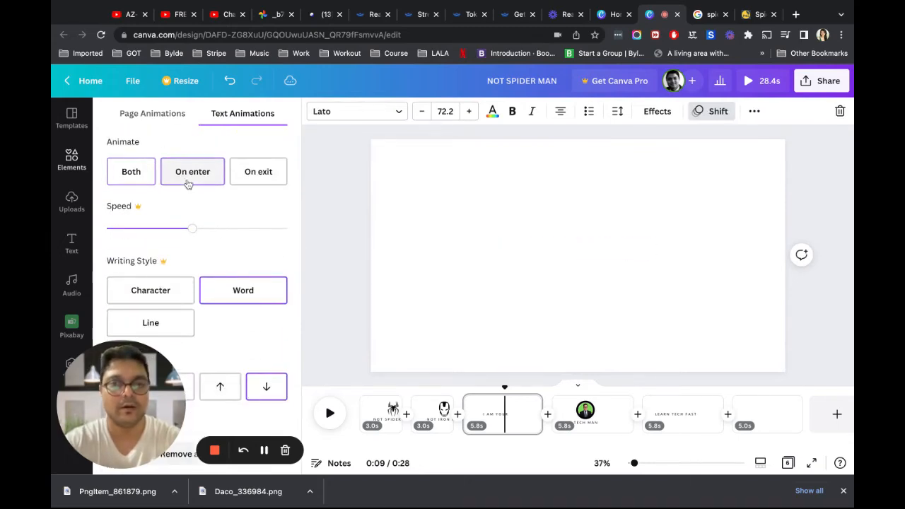
scroll(464, 297, "down", 2)
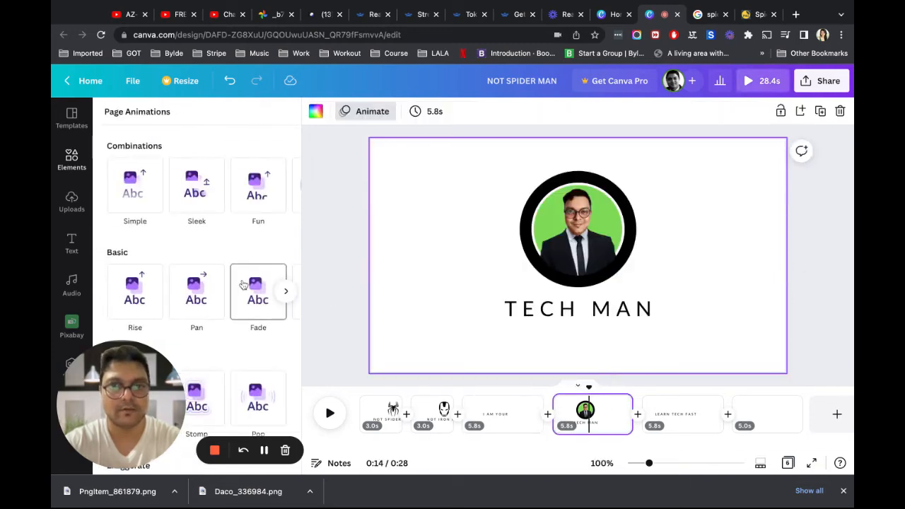
- Apply the Pop page animation to the "TECH MAN" page
scroll(242, 284, "down", 3)
left_click(255, 303)
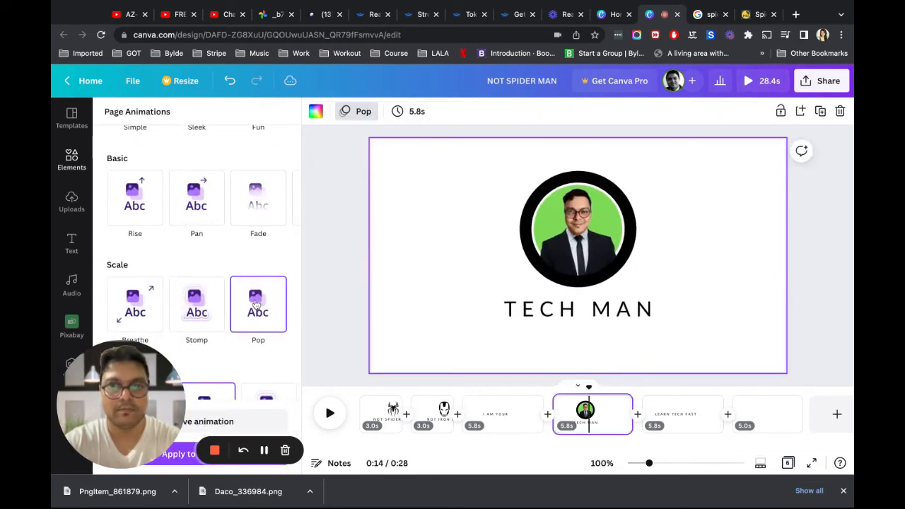
- Apply the Typewriter text animation to the "LEARN TECH FAST" text
left_click(682, 415)
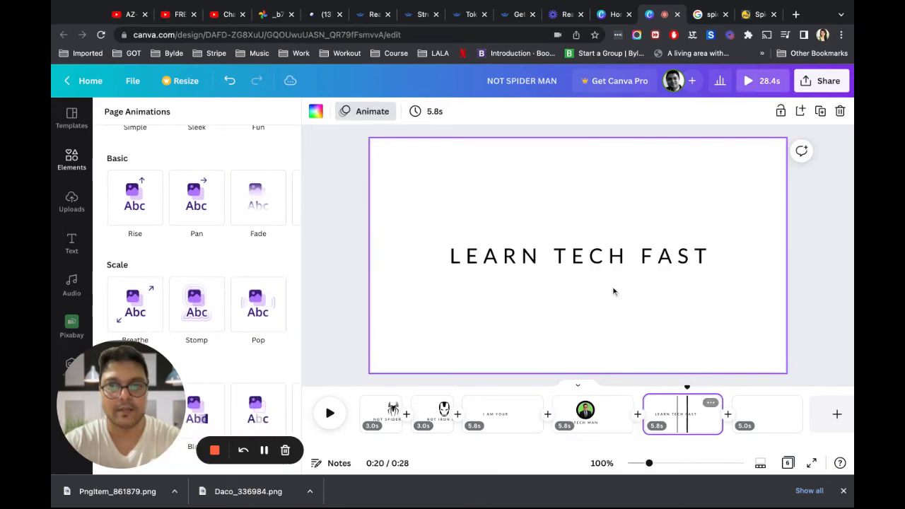
left_click(594, 255)
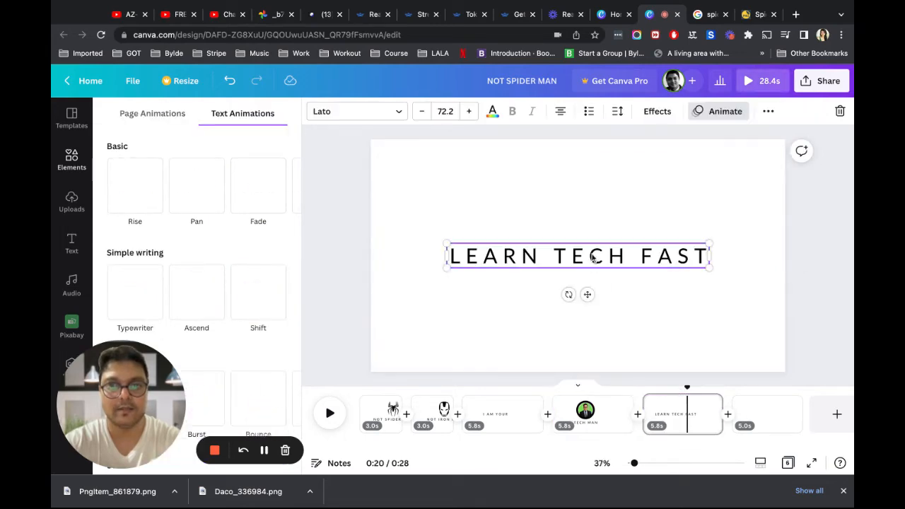
left_click(143, 300)
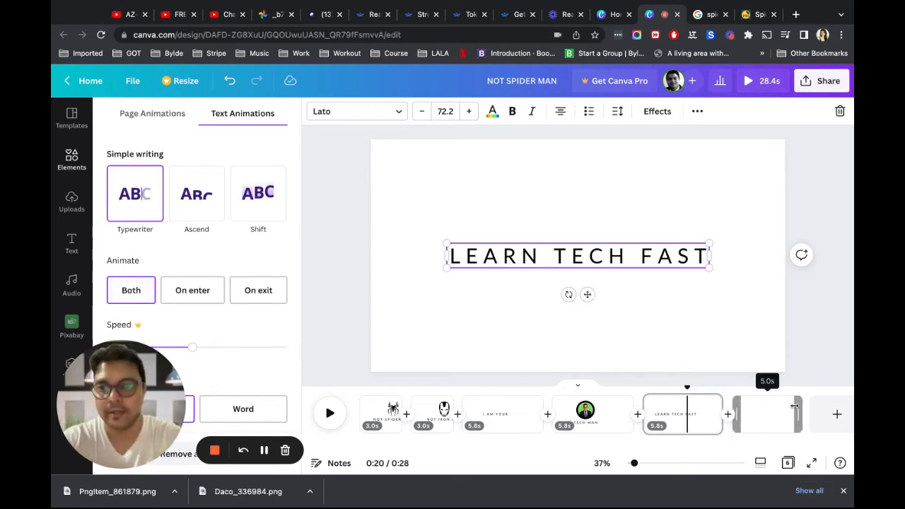
- Delete the blank page at the end of the video
left_click(770, 414)
left_click(788, 403)
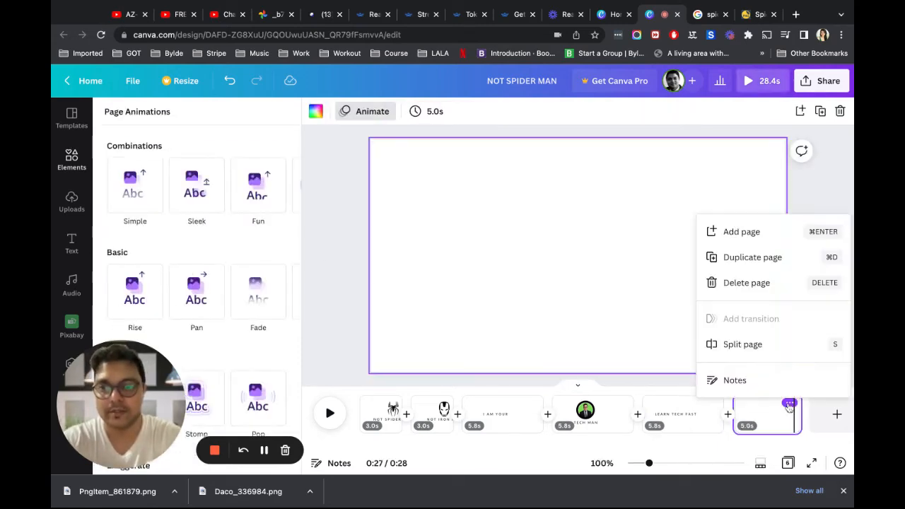
left_click(742, 289)
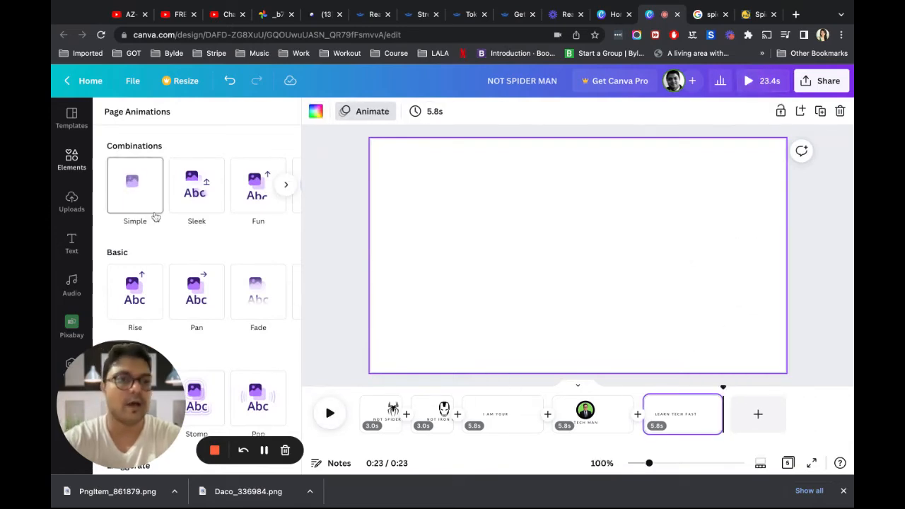
- Filter the audio library to Instrumentals and preview the Happy Whistling Ukulele and Life Is for Dreaming tracks
left_click(72, 288)
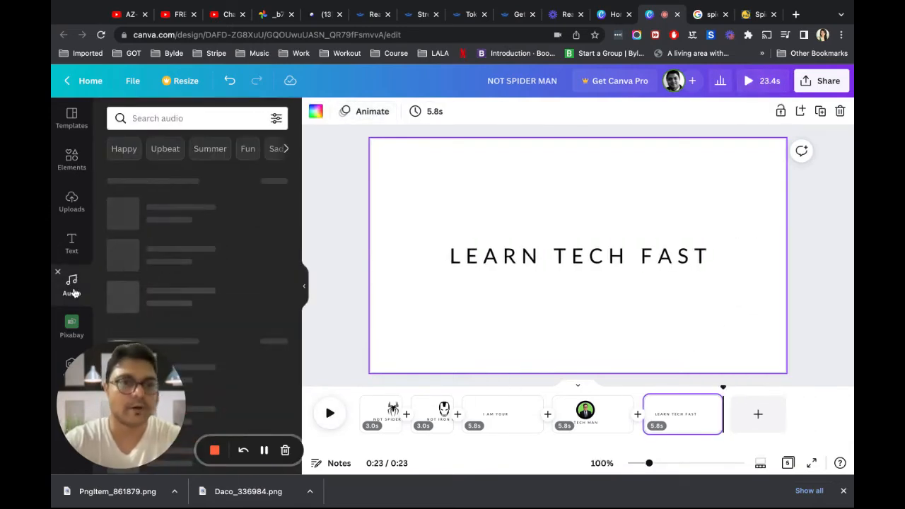
left_click(276, 119)
left_click(224, 175)
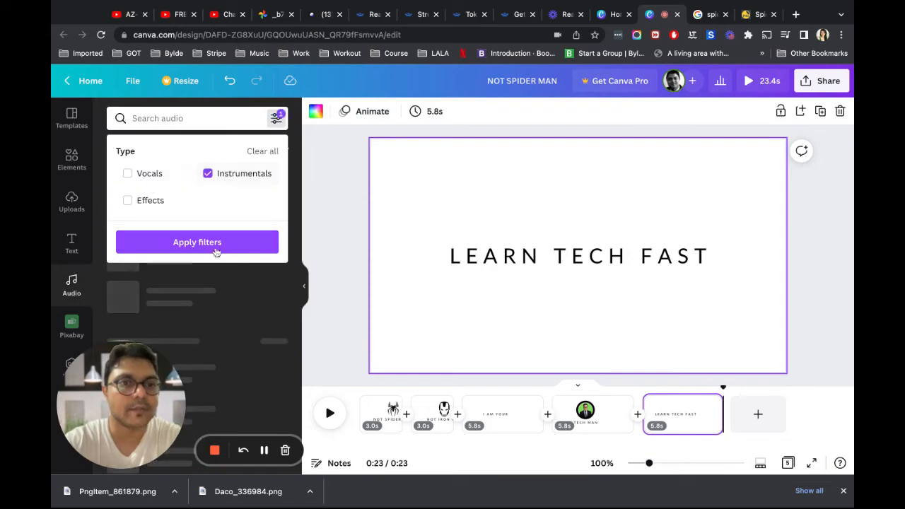
left_click(214, 244)
left_click(127, 219)
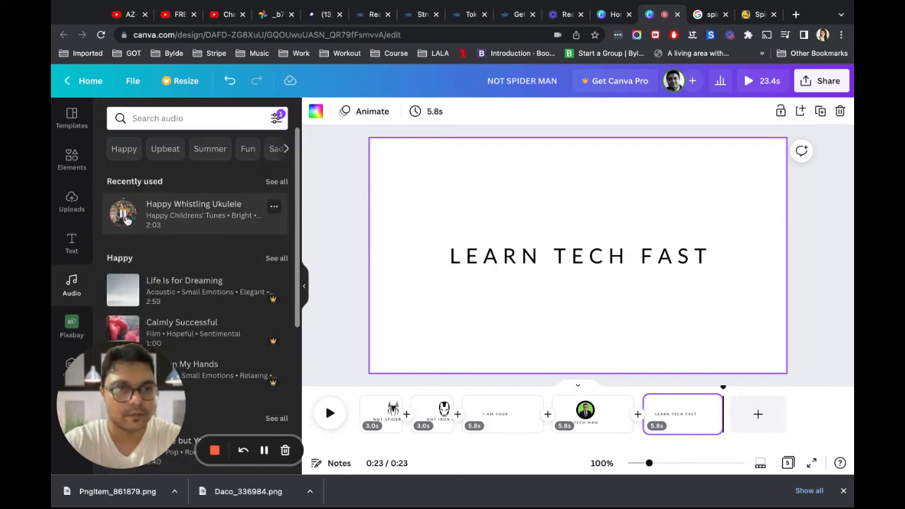
scroll(123, 248, "down", 2)
left_click(124, 247)
scroll(124, 251, "down", 1)
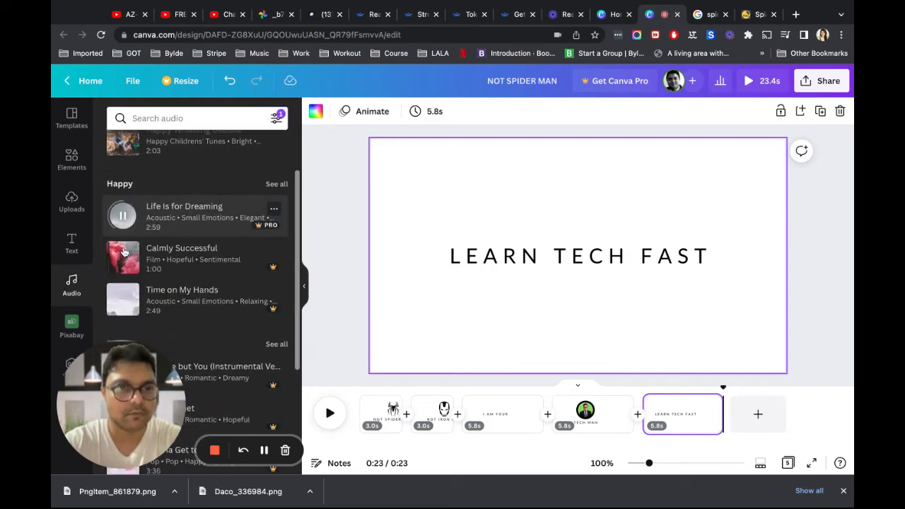
scroll(123, 252, "up", 3)
- Remove the Instrumentals filter and browse the Upbeat audio tracks for suitable intro music
left_click(276, 119)
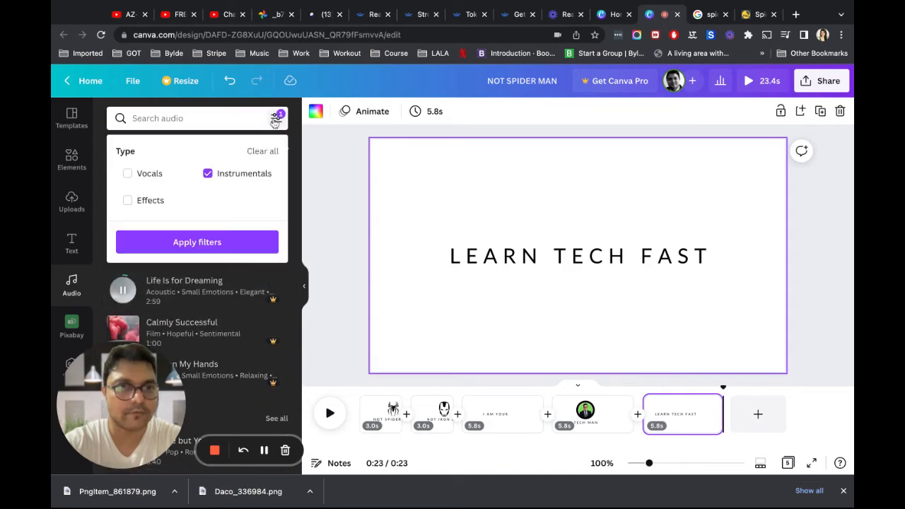
left_click(205, 174)
left_click(203, 246)
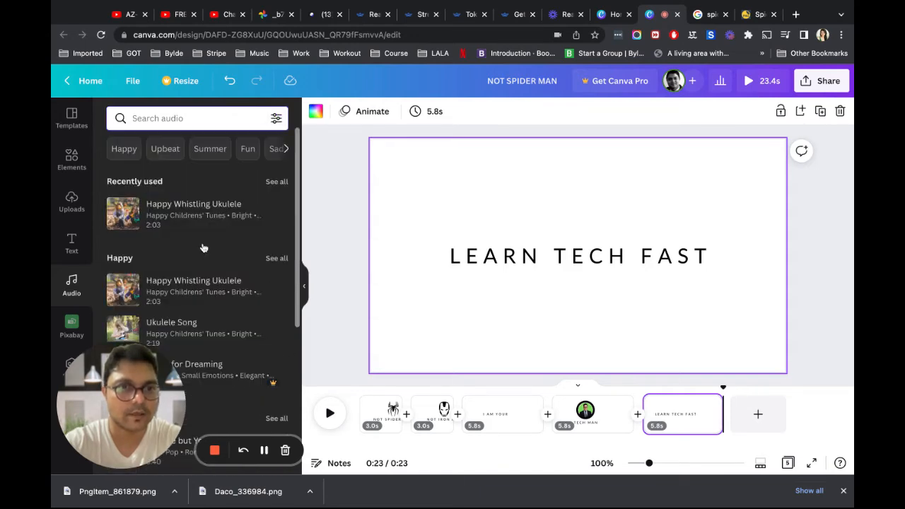
left_click(164, 149)
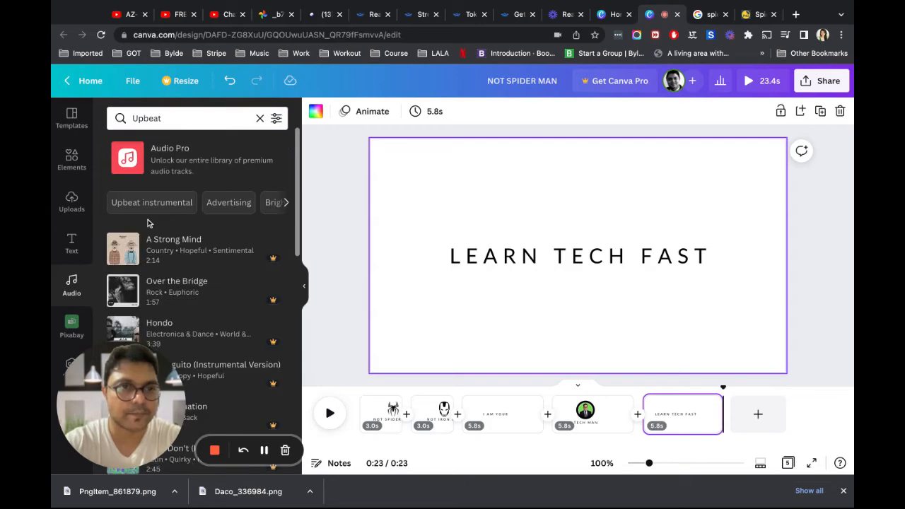
scroll(144, 250, "down", 10)
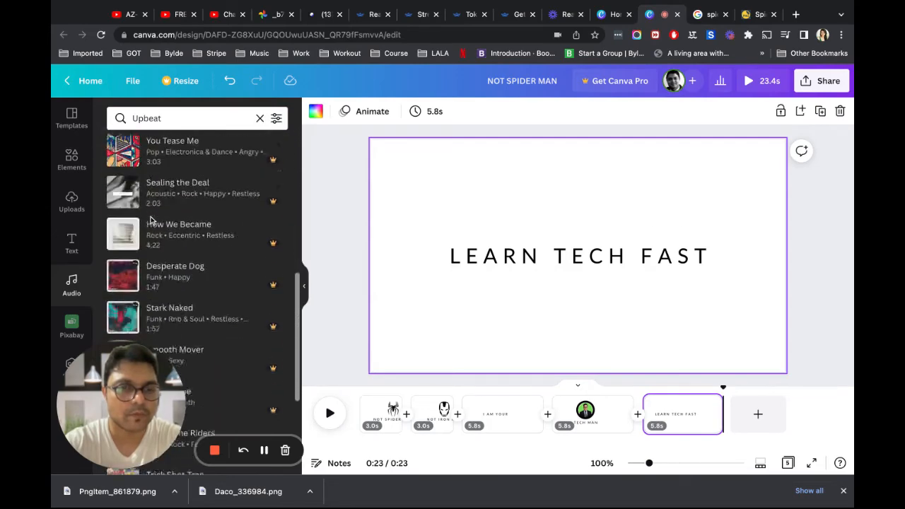
scroll(150, 219, "down", 10)
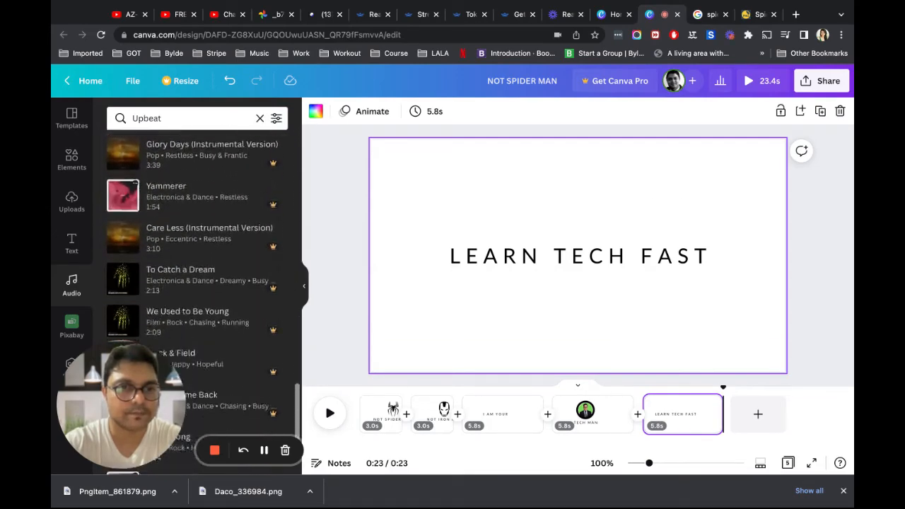
scroll(150, 220, "up", 12)
- Search the web for "youtube copyright free music" in a new browser tab
left_click(795, 14)
type("YOTU")
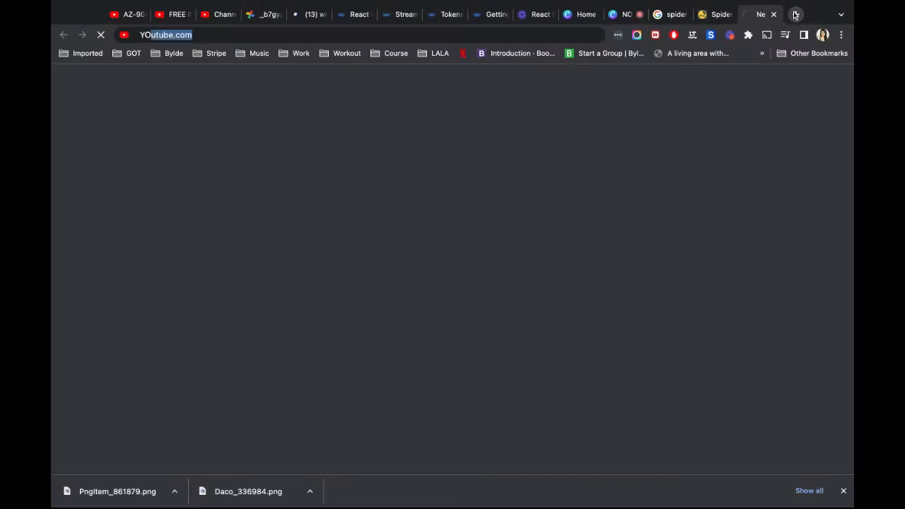
key("BackSpace")
type("outube copyr")
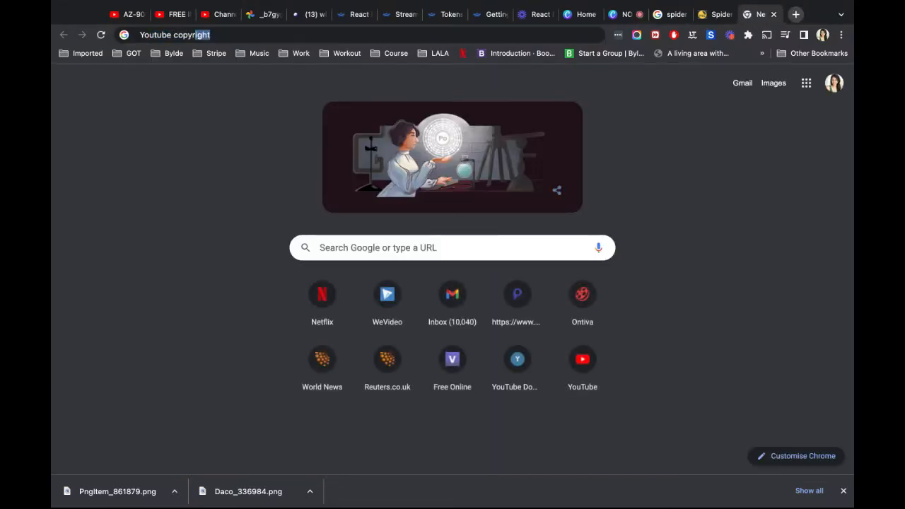
type("ight free")
key("Return")
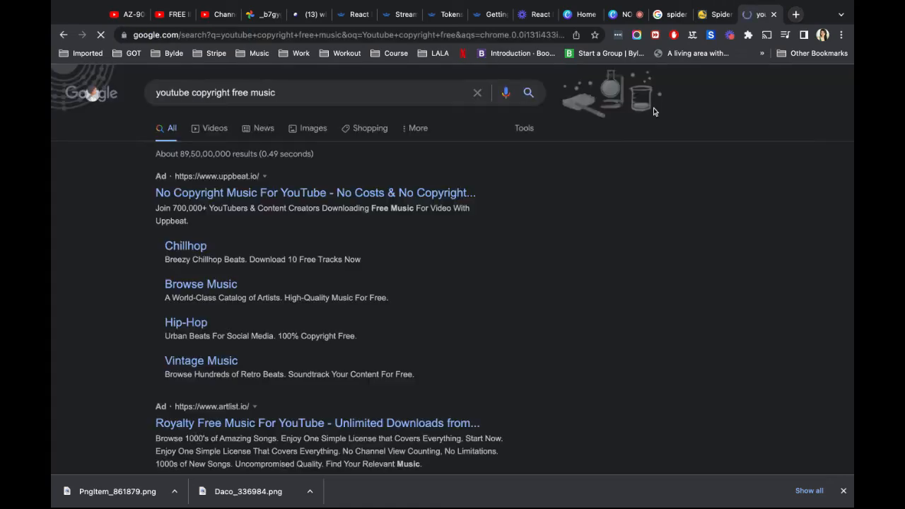
- Refine the web search to "youtube copyright free music library" and open YouTube's Audio library
left_click(310, 97)
type("lib")
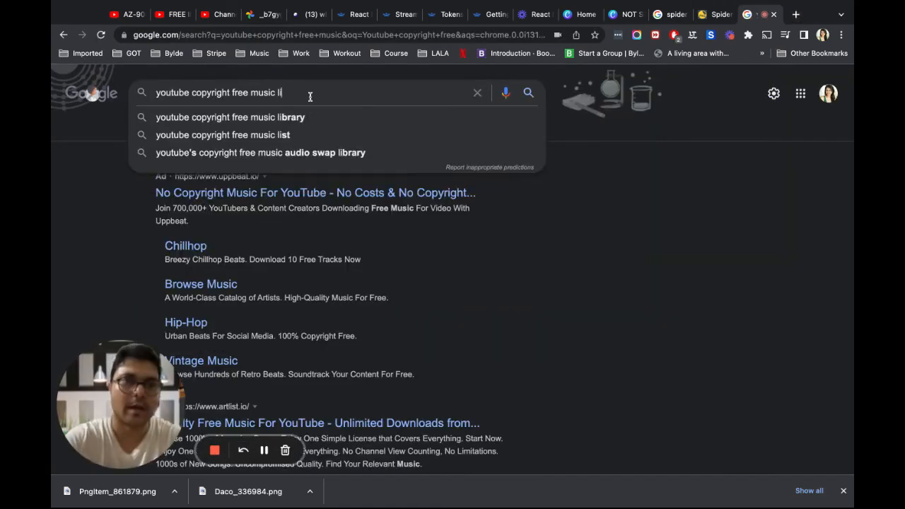
left_click(274, 117)
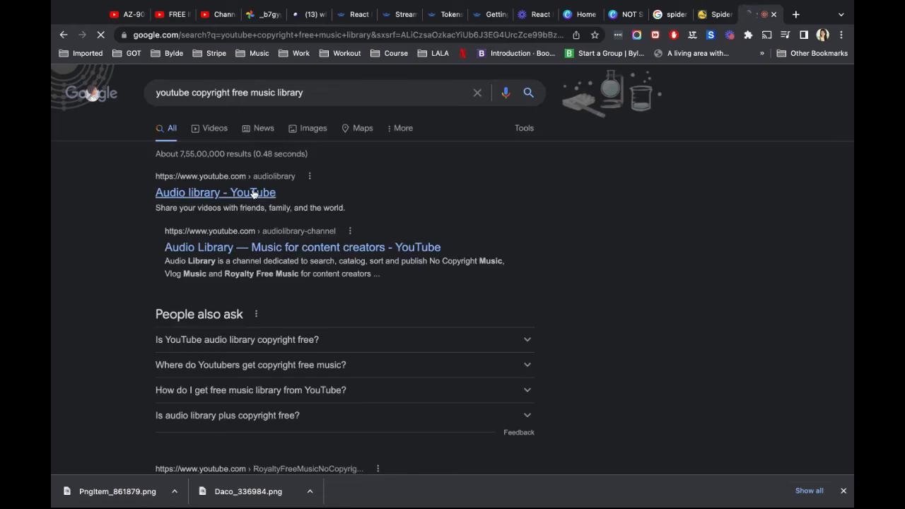
left_click(252, 193)
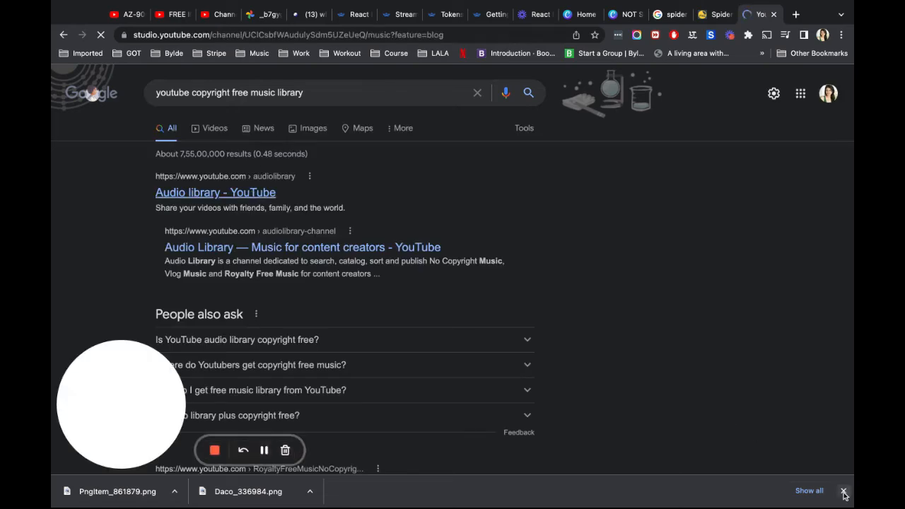
left_click(843, 493)
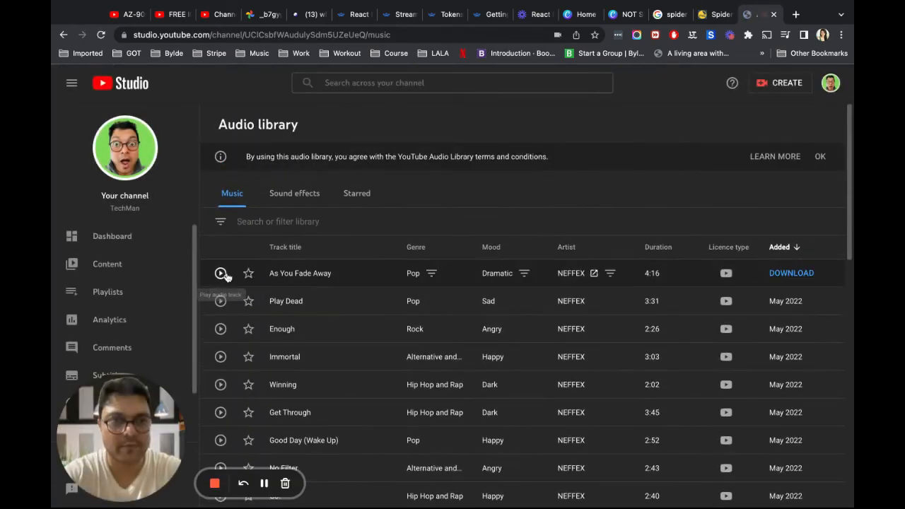
- Preview the first four tracks in the Audio library and download "Immortal" by NEFFEX
left_click(221, 273)
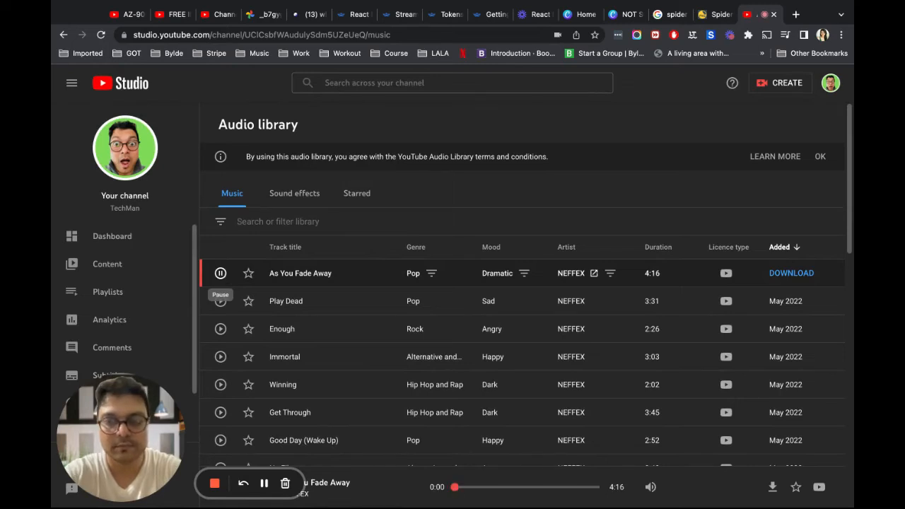
left_click(220, 301)
left_click(220, 329)
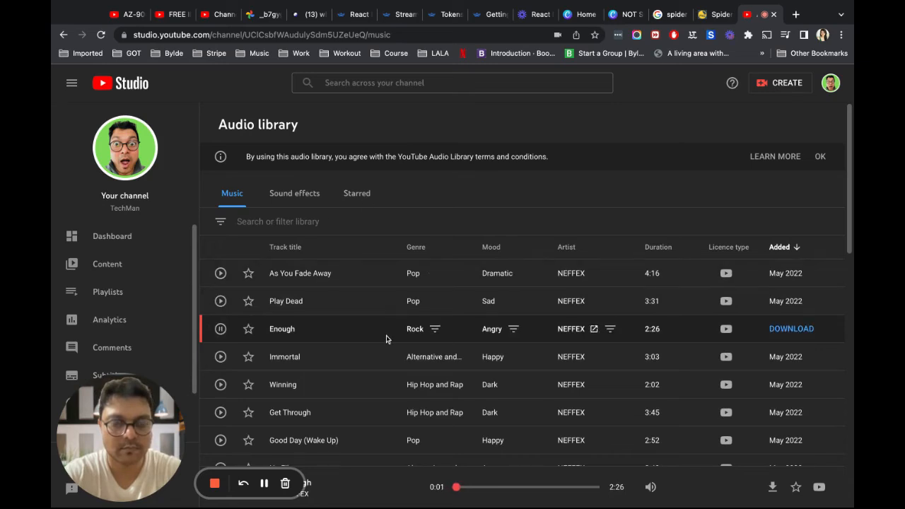
left_click(220, 357)
scroll(227, 361, "down", 2)
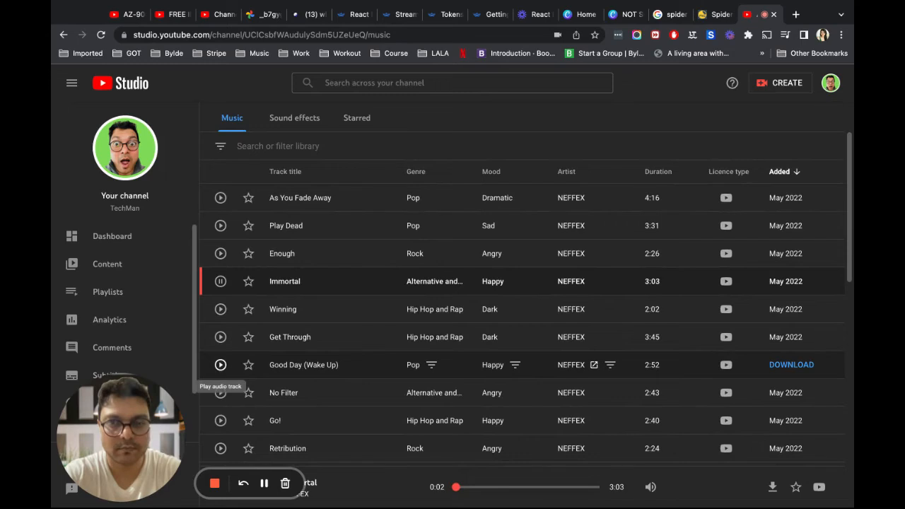
left_click(788, 281)
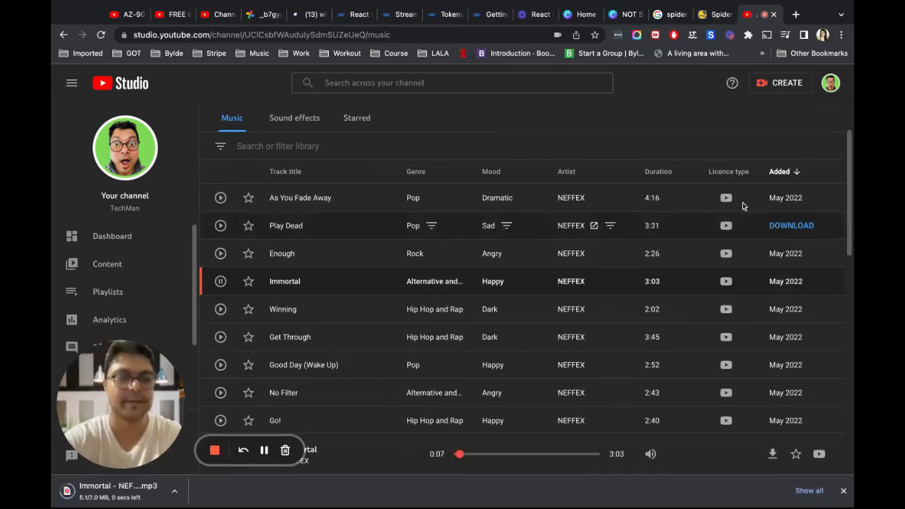
- Return to the Canva design and upload the audio file Immortal - NEFFEX.mp3
left_click(773, 14)
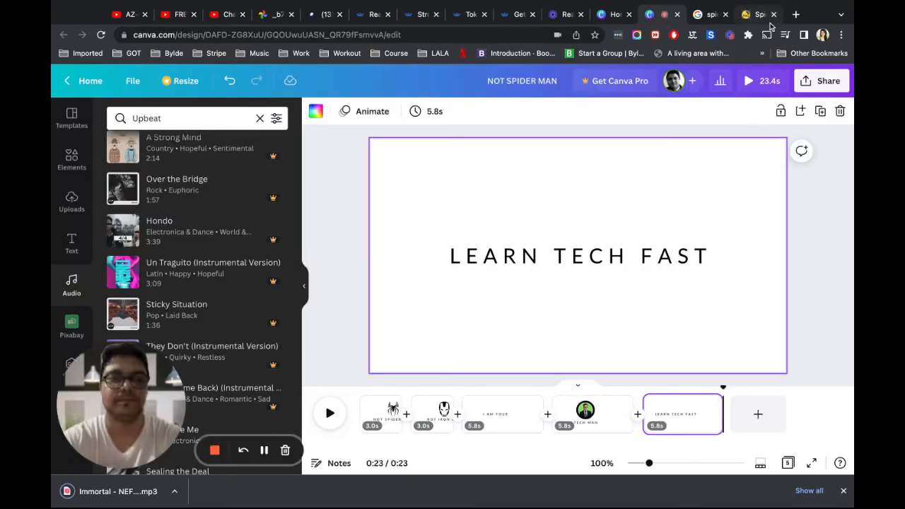
left_click(73, 201)
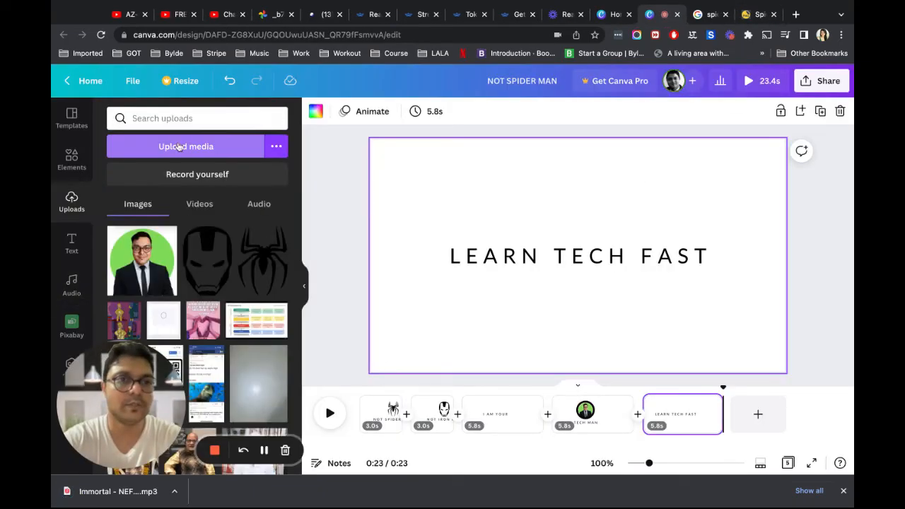
left_click(180, 147)
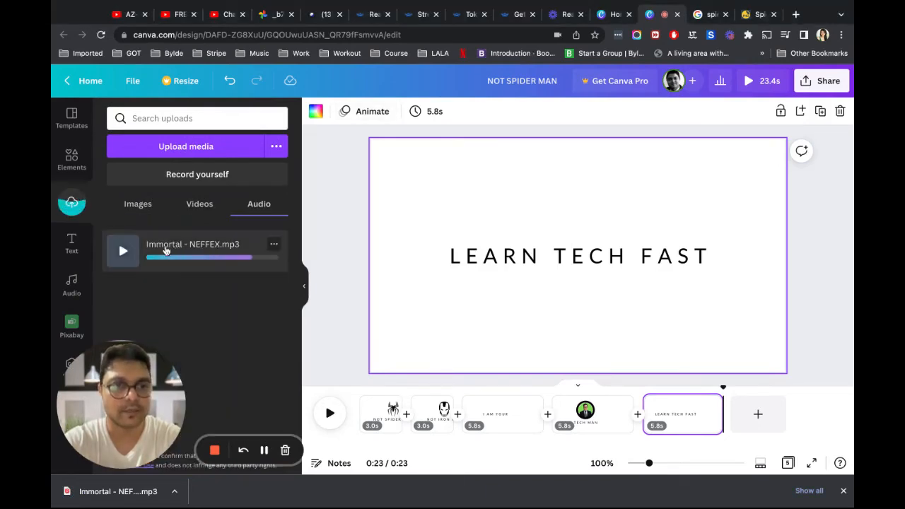
- Add the uploaded Immortal - NEFFEX.mp3 track to the timeline, starting at the "NOT SPIDER MAN" page
left_click(376, 411)
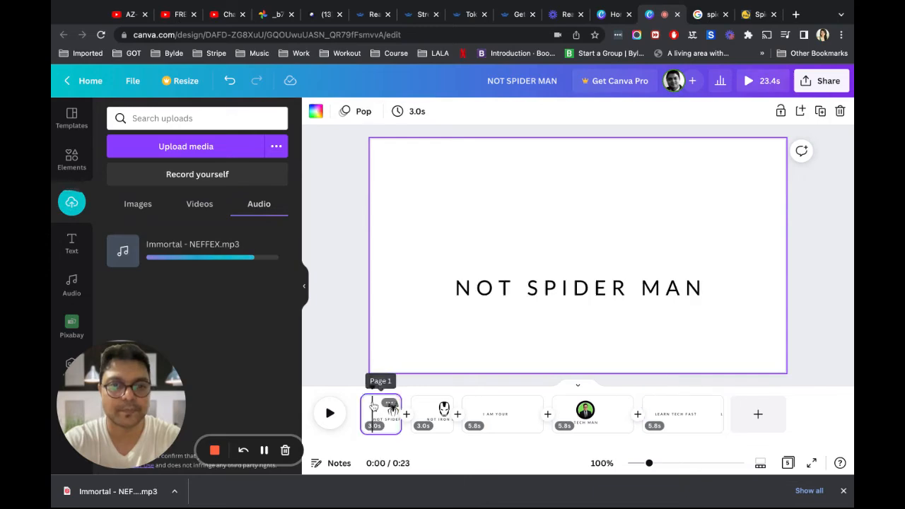
left_click(161, 250)
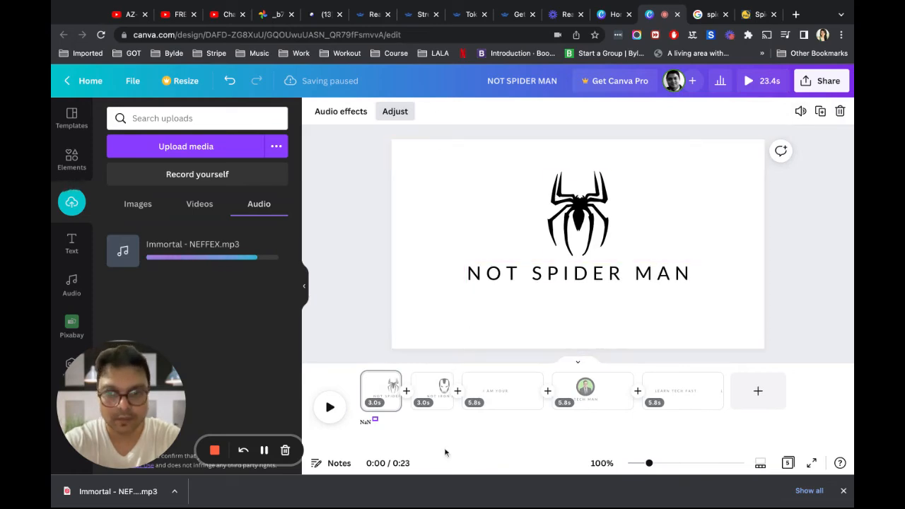
left_click(844, 492)
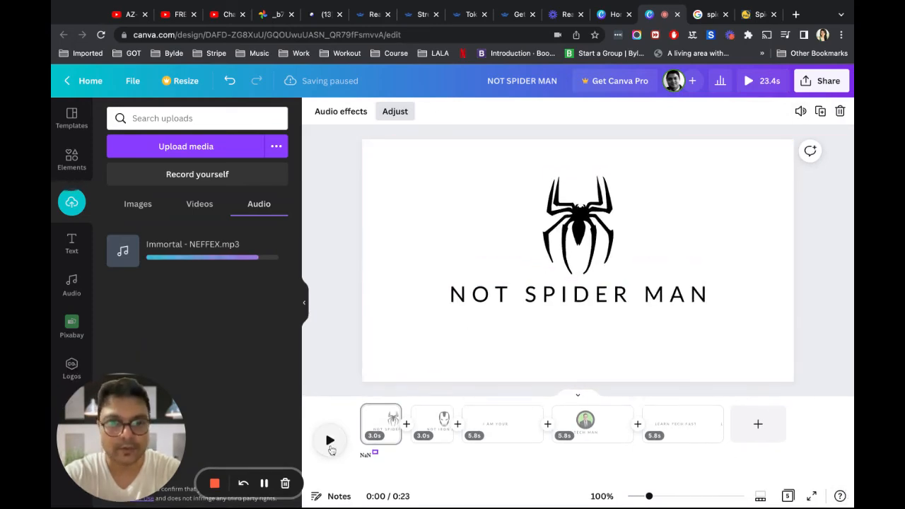
left_click(329, 442)
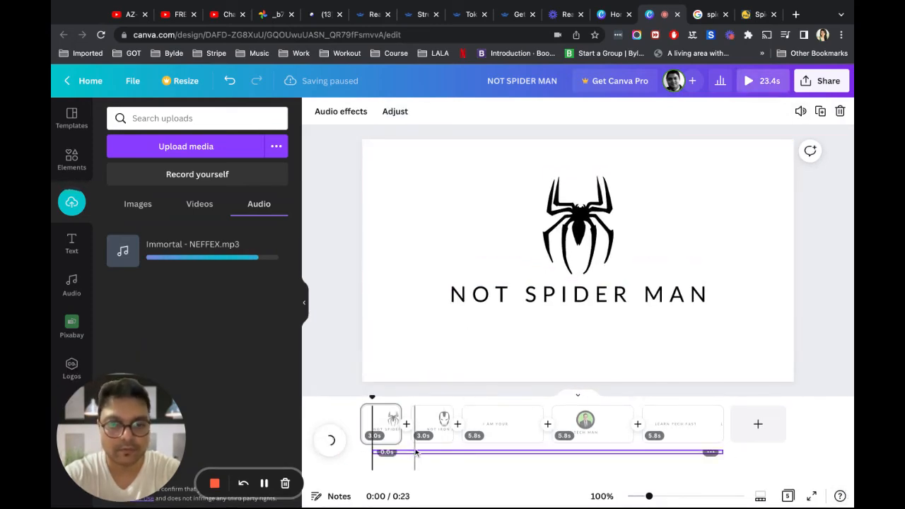
left_click(372, 456)
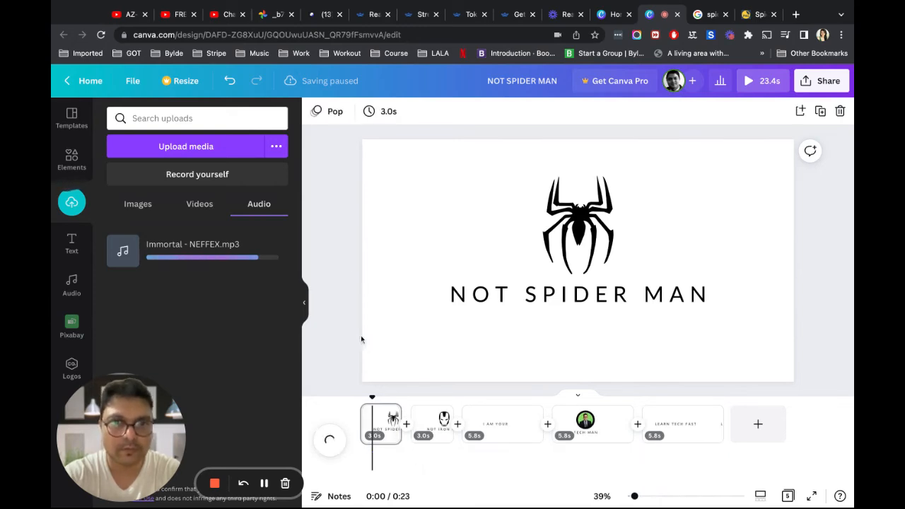
- Extend the audio clip toward the video's start to about 22.9 s and play the intro with the music
left_click(124, 253)
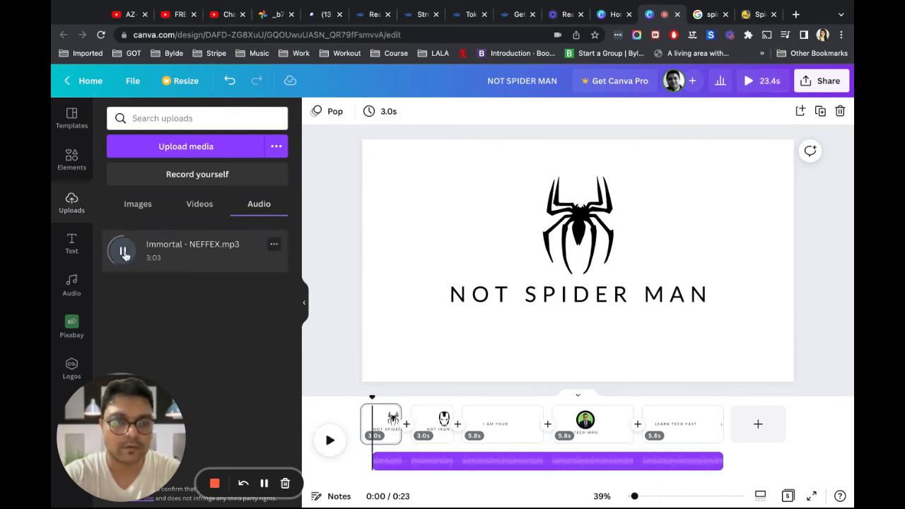
left_click(400, 462)
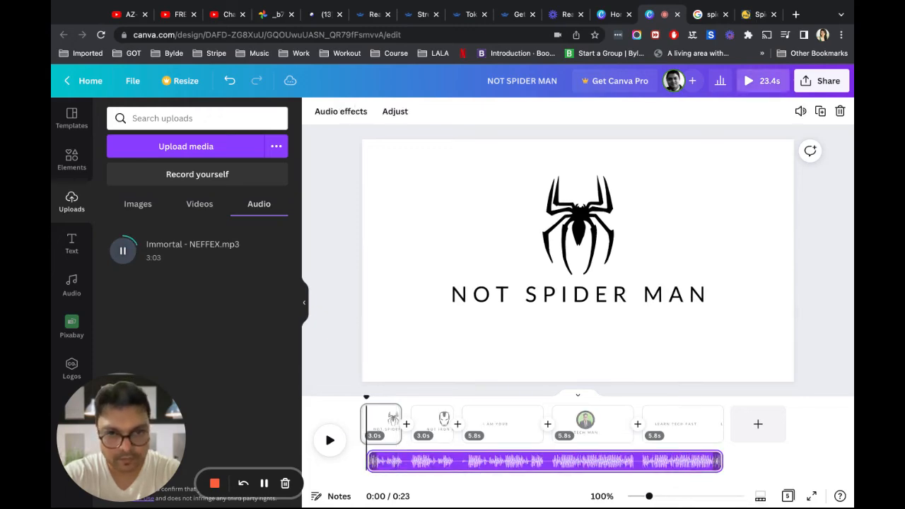
left_click(329, 441)
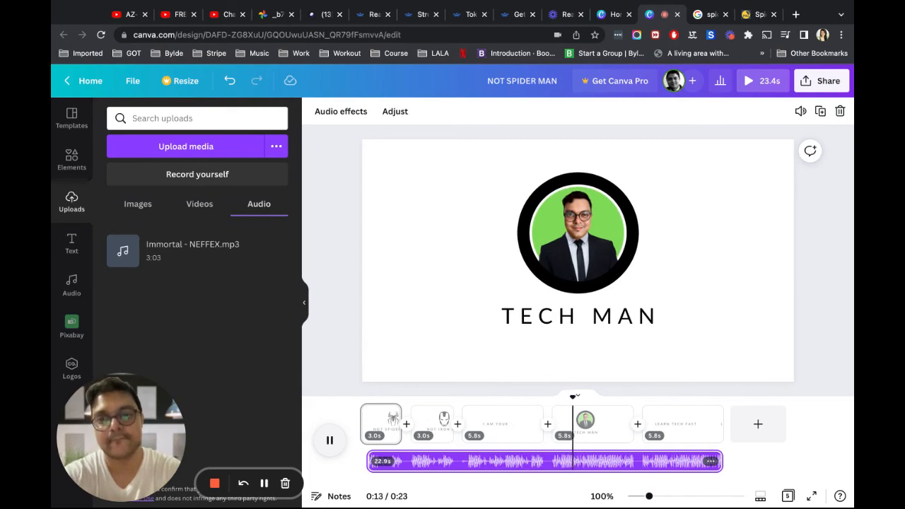
key("space")
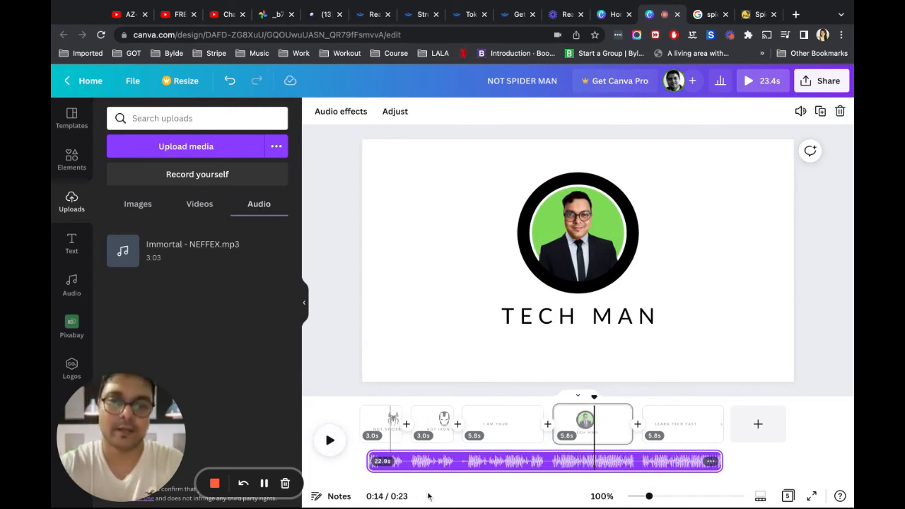
- Set the "I AM YOUR" page's duration to 2 seconds and play the video from the preceding page
left_click(514, 423)
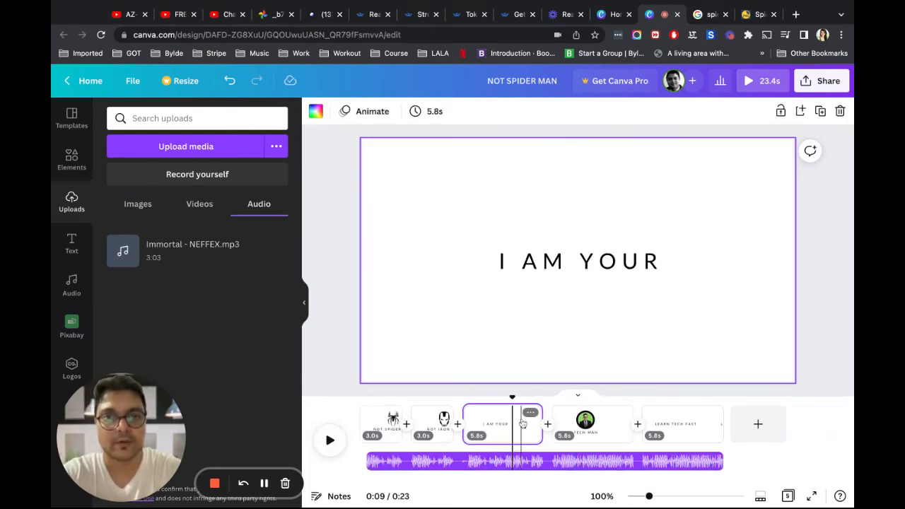
left_click(434, 111)
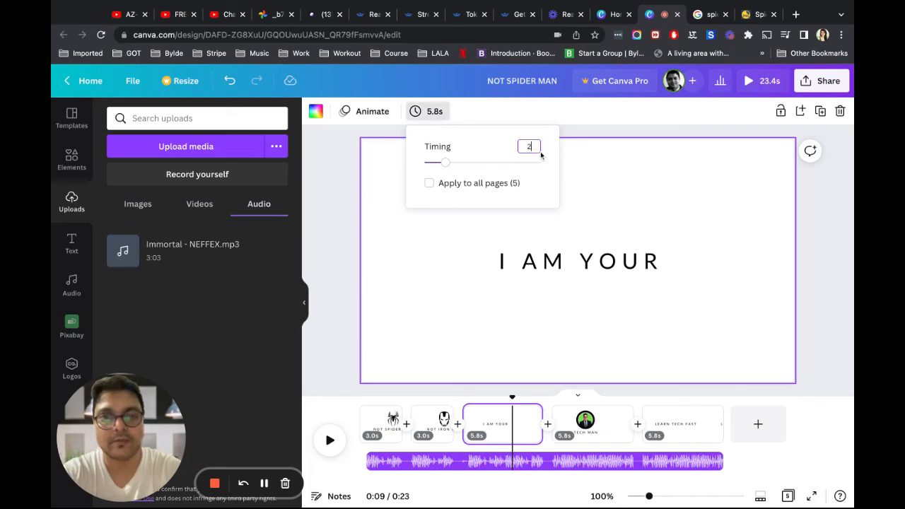
type("2")
key("Return")
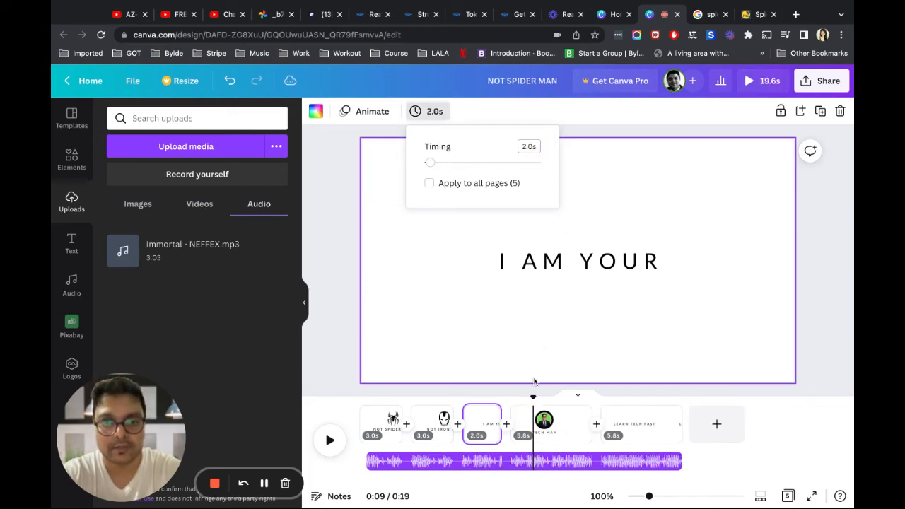
left_click(477, 414)
left_click(439, 416)
left_click(330, 440)
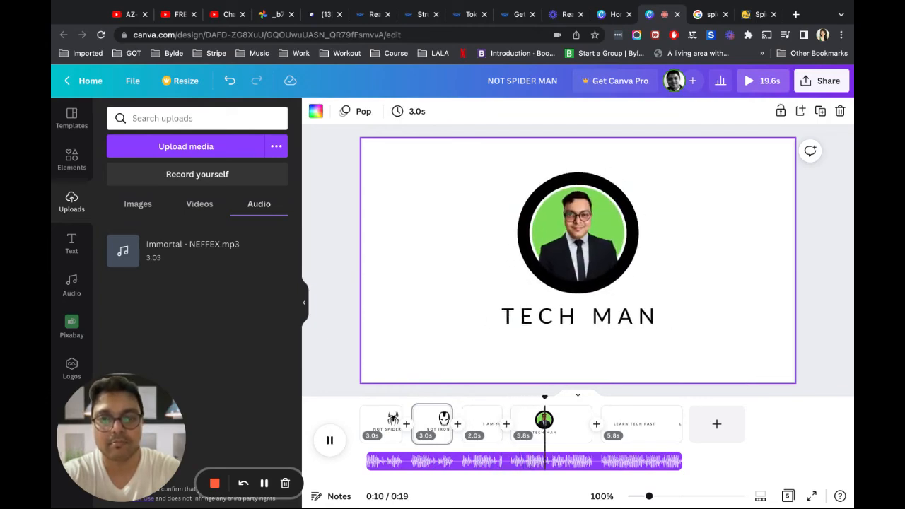
- Set the "I AM YOUR" page's duration to 3 seconds and replay the stretch leading into the "TECH MAN" page
left_click(483, 421)
left_click(489, 412)
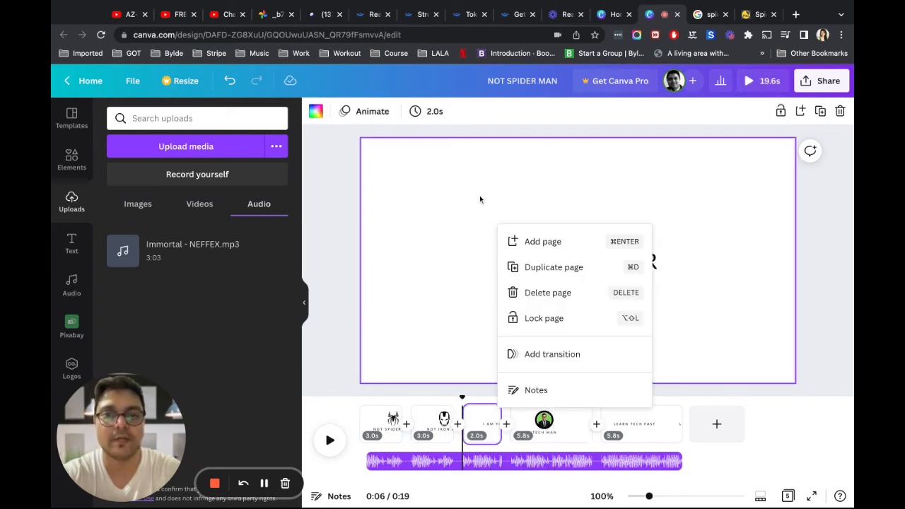
left_click(434, 112)
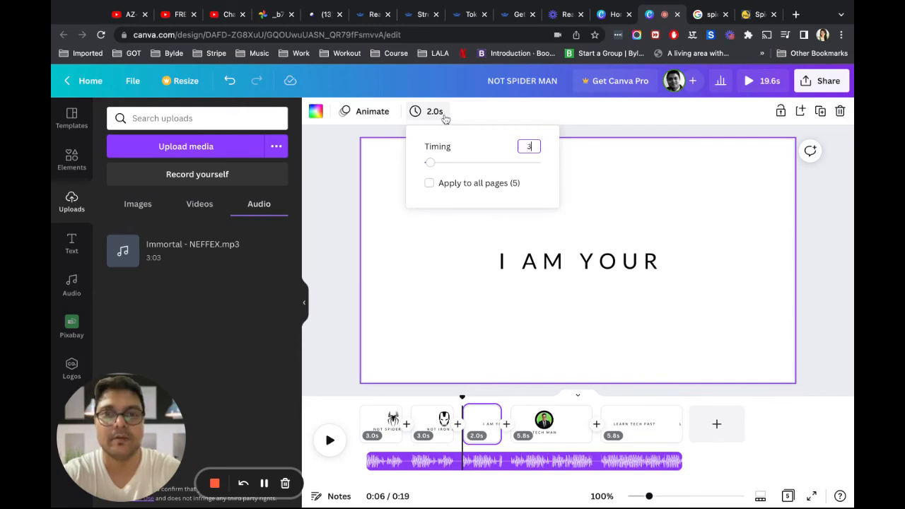
type("3")
key("Return")
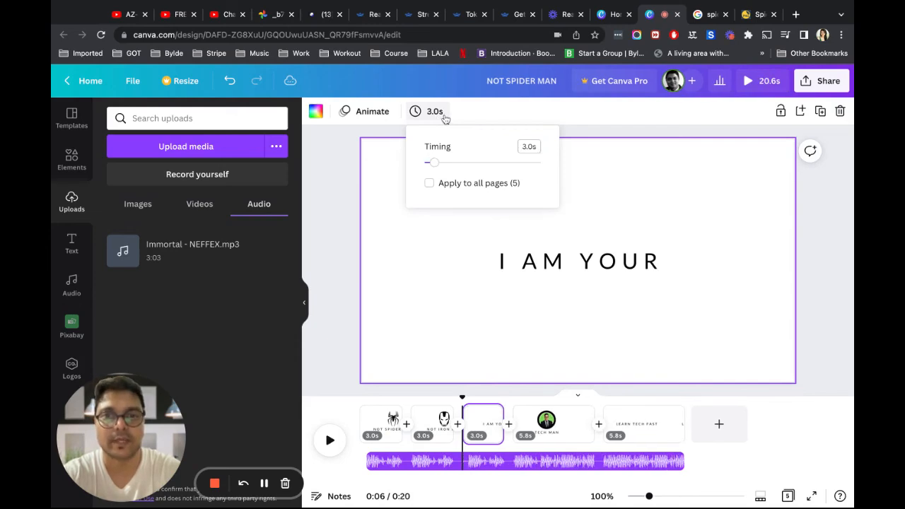
left_click(436, 417)
left_click(329, 439)
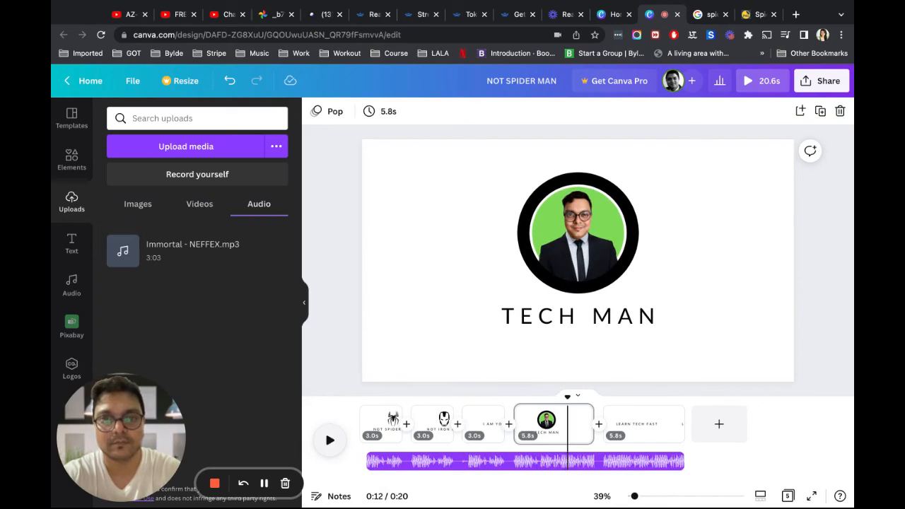
left_click(487, 431)
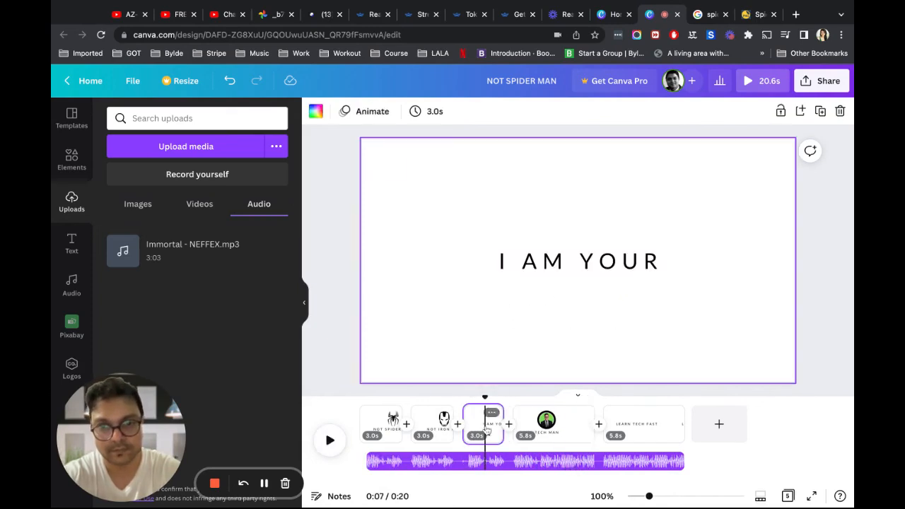
left_click(329, 440)
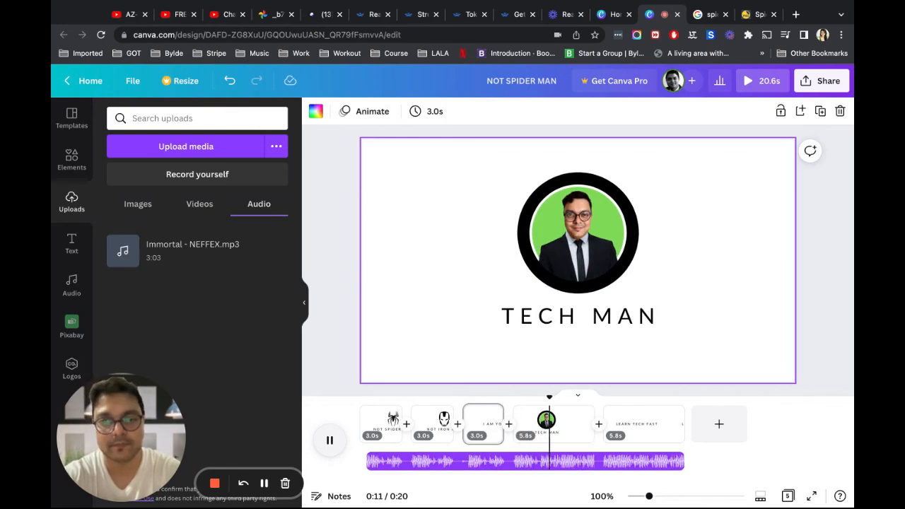
left_click(329, 439)
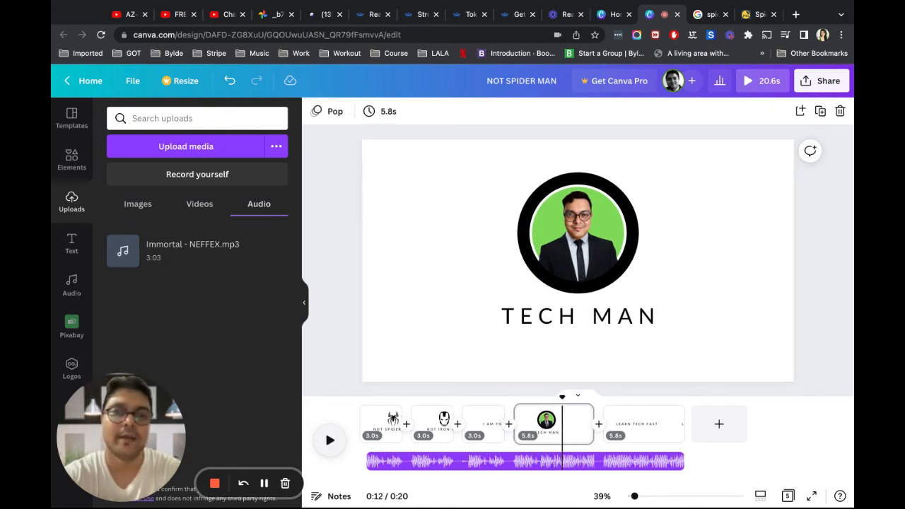
- Set the "TECH MAN" page's duration to 3 seconds and play the video from that page
left_click(392, 112)
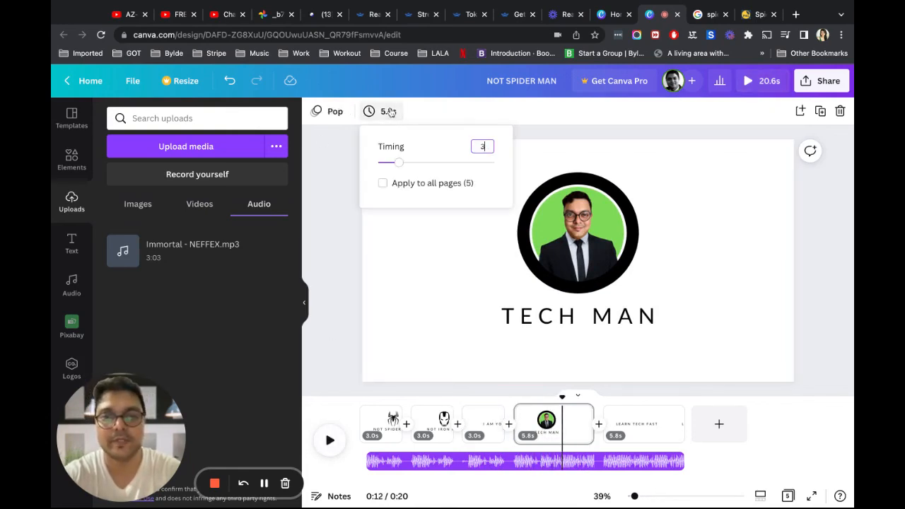
type("3")
key("Return")
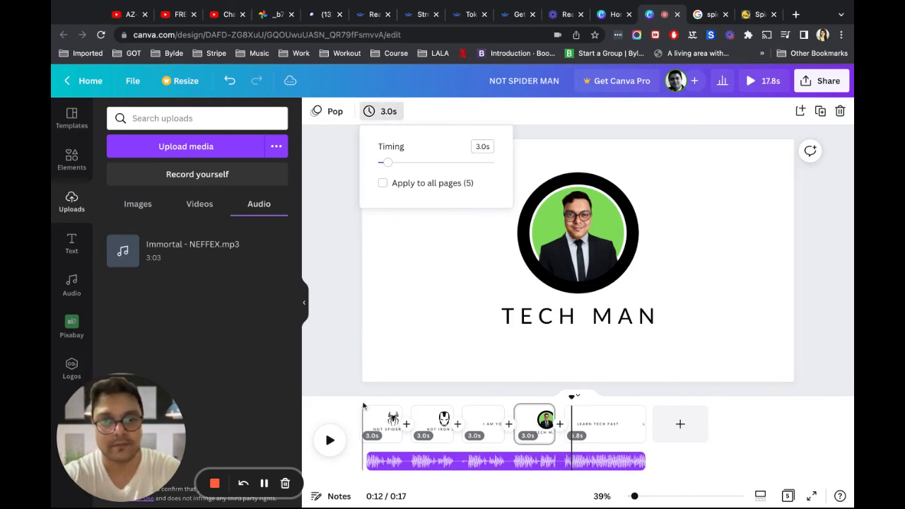
left_click(519, 418)
left_click(330, 439)
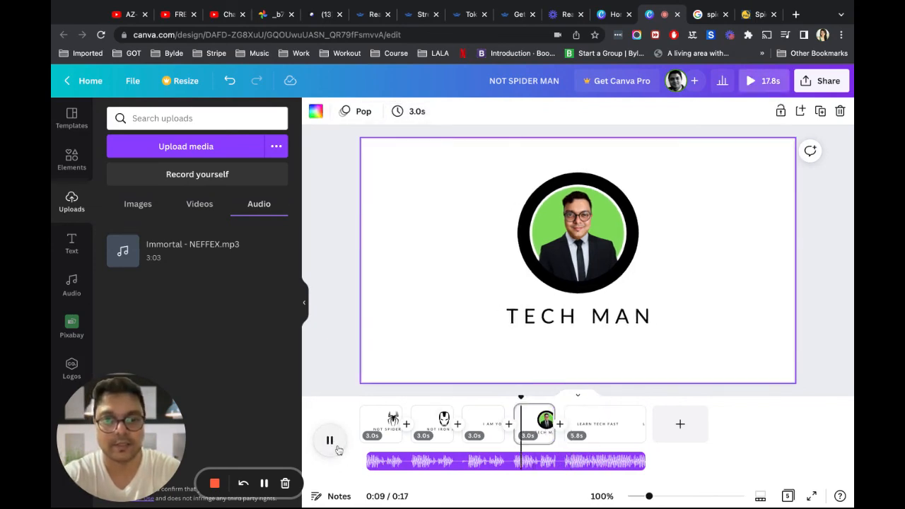